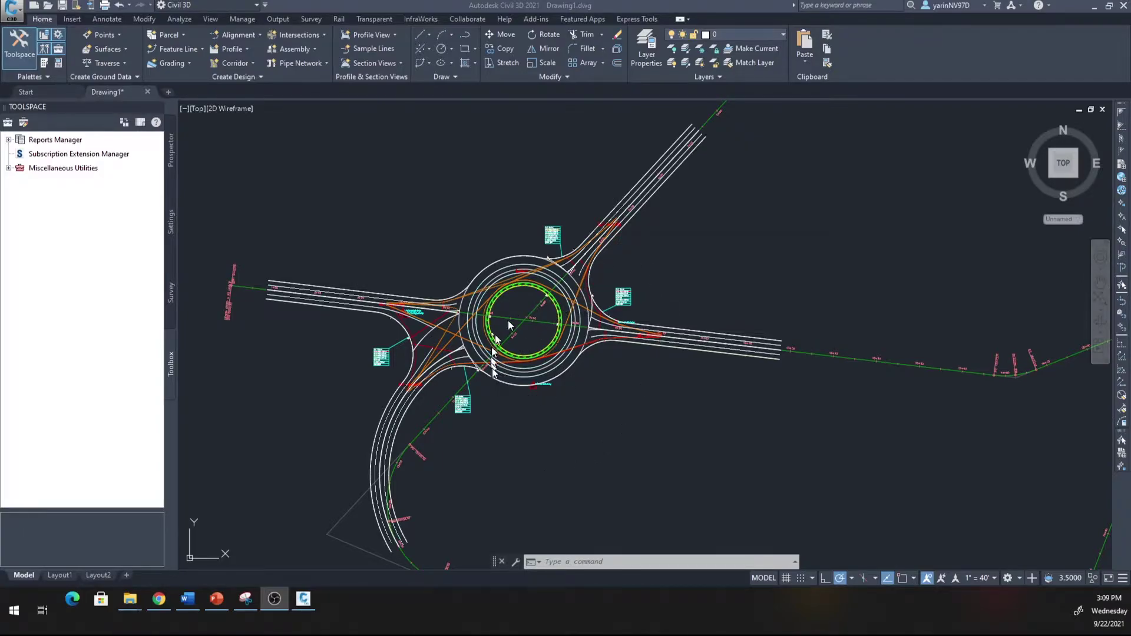
# Step: Zoom around the finished roundabout in Drawing1, then start a new blank drawing, Drawing6
pyautogui.scroll(5, 511, 357)
pyautogui.scroll(-3, 528, 326)
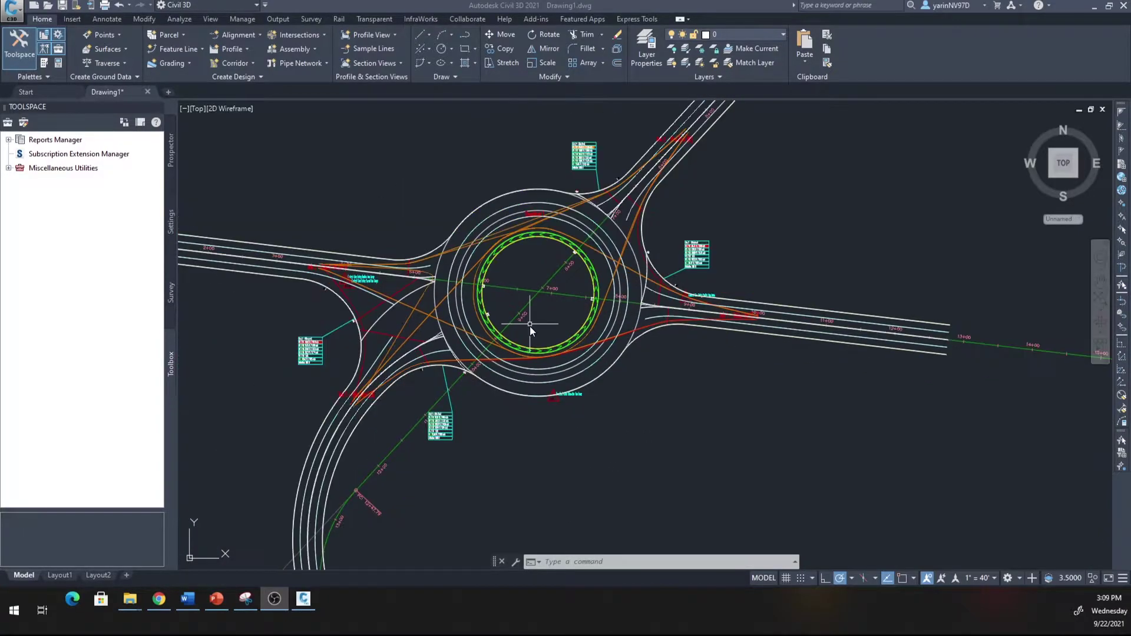
pyautogui.scroll(3, 529, 326)
pyautogui.scroll(-4, 539, 301)
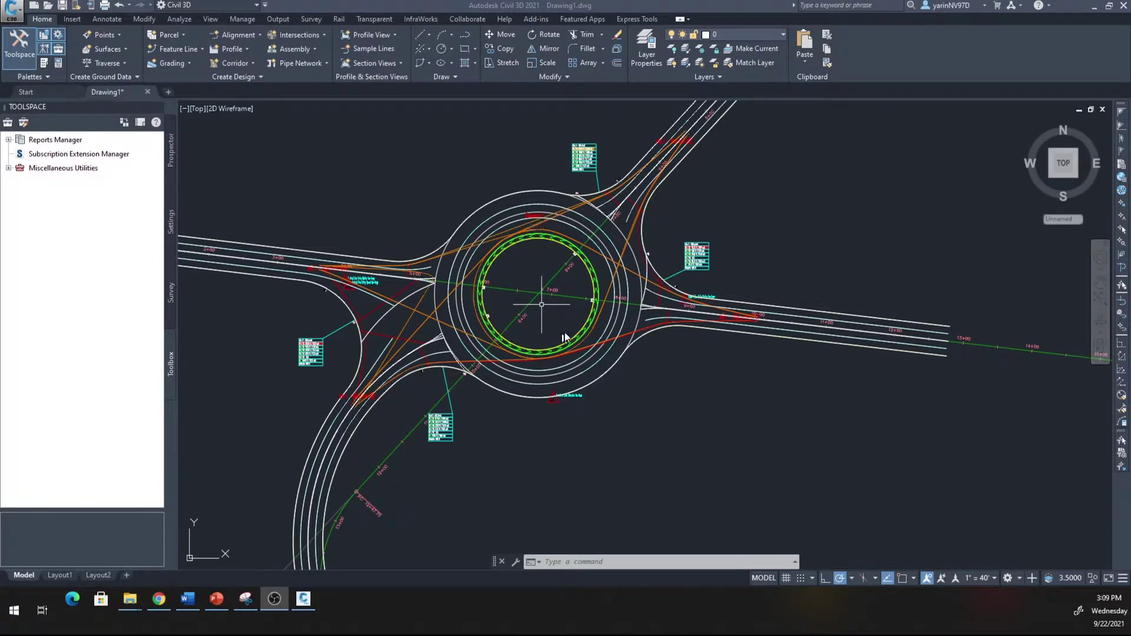
pyautogui.click(168, 93)
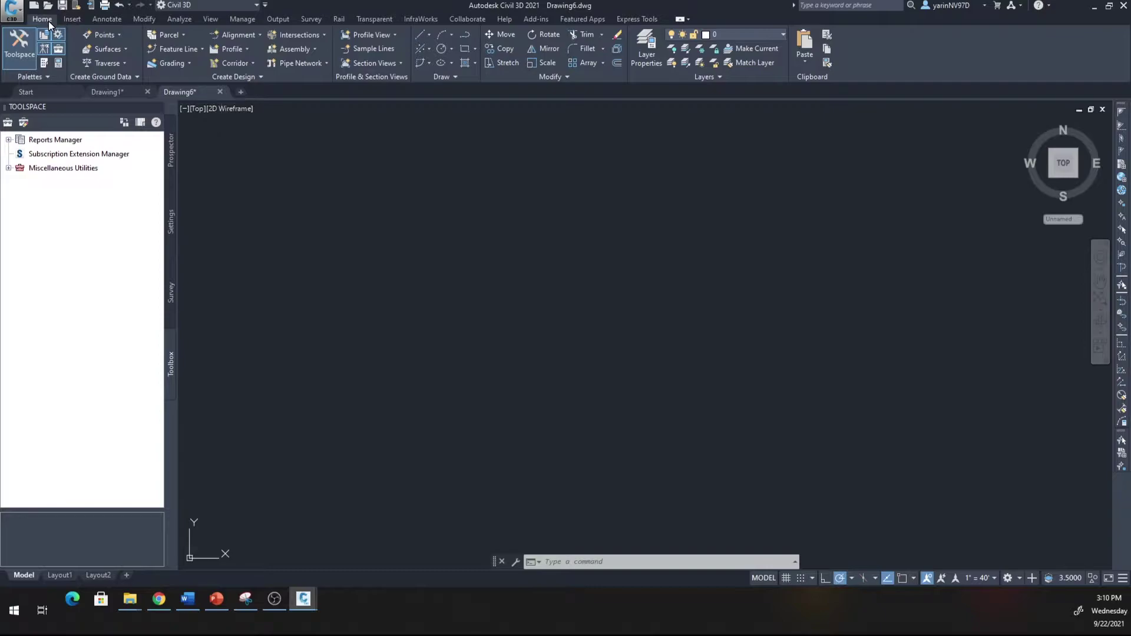
# Step: Create a centerline alignment by layout named Test
pyautogui.click(261, 34)
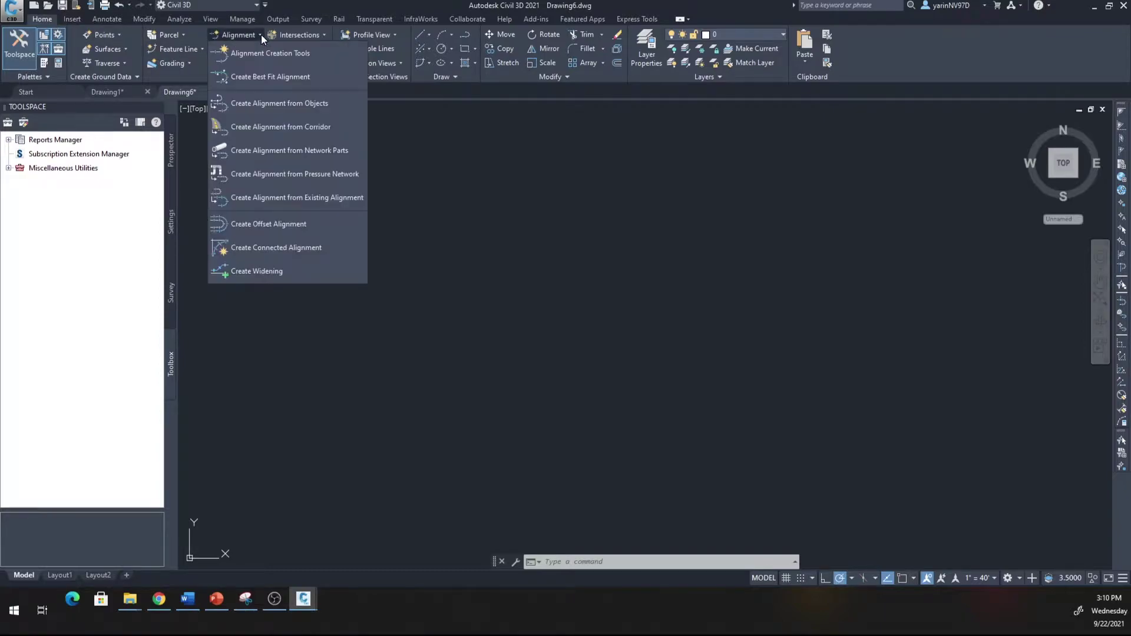
pyautogui.click(259, 54)
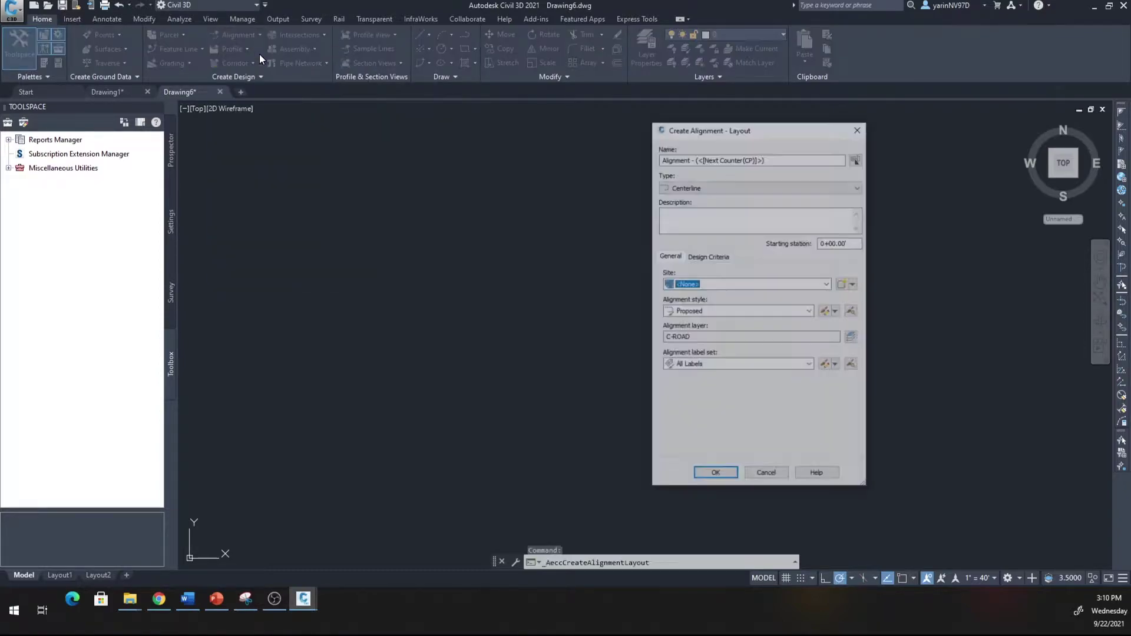
pyautogui.click(787, 159)
pyautogui.moveTo(787, 158); pyautogui.dragTo(653, 158)
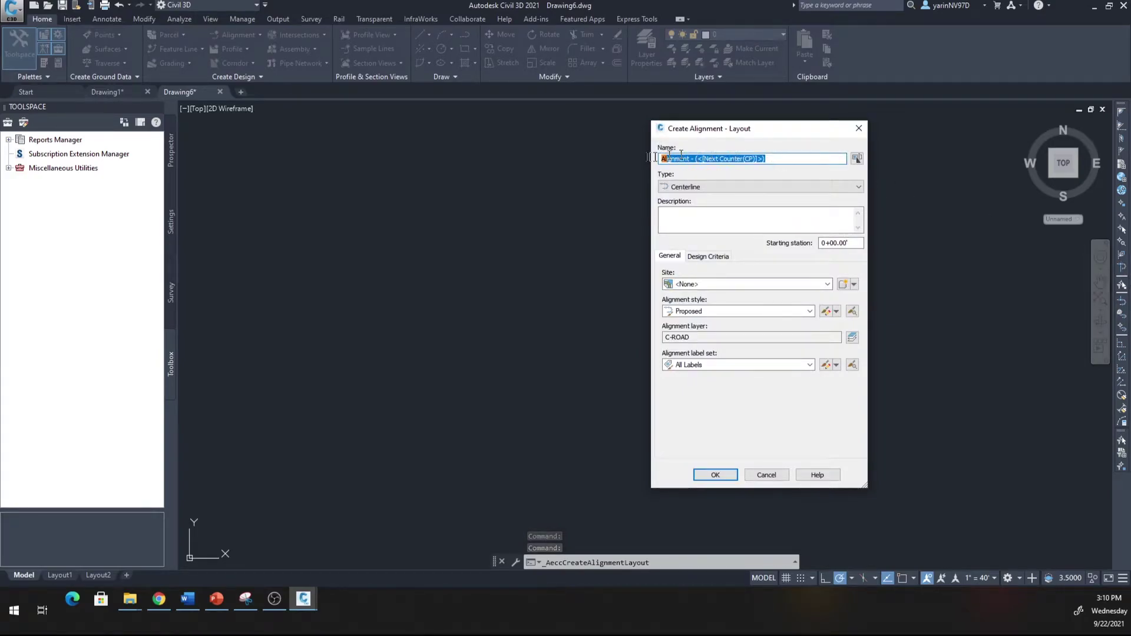
pyautogui.press('BackSpace')
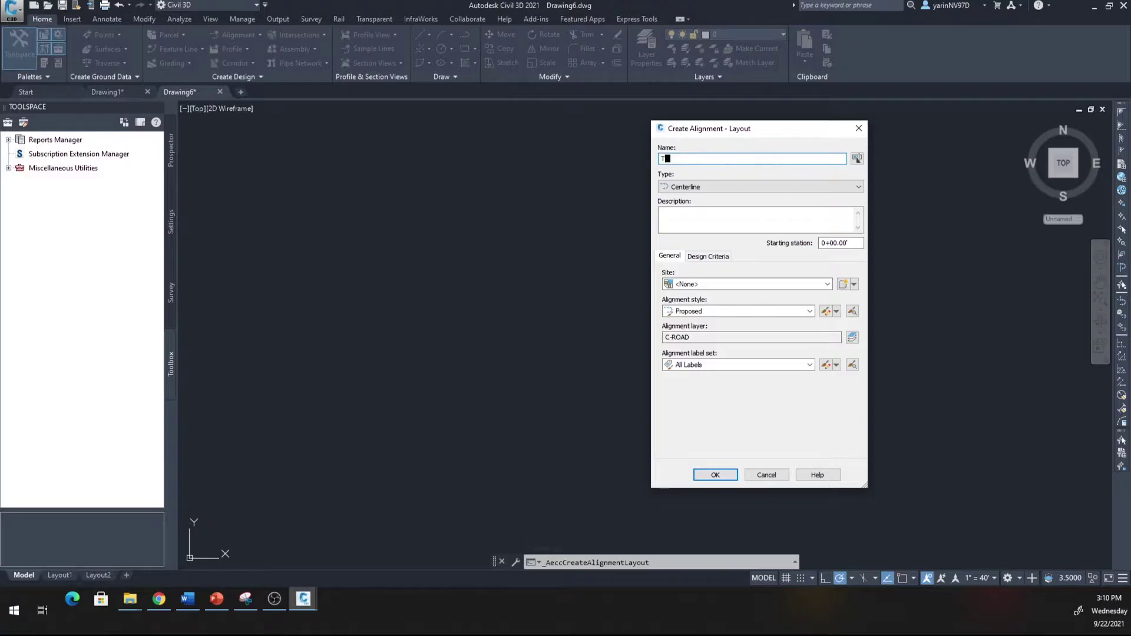
pyautogui.write('T')
pyautogui.click(717, 476)
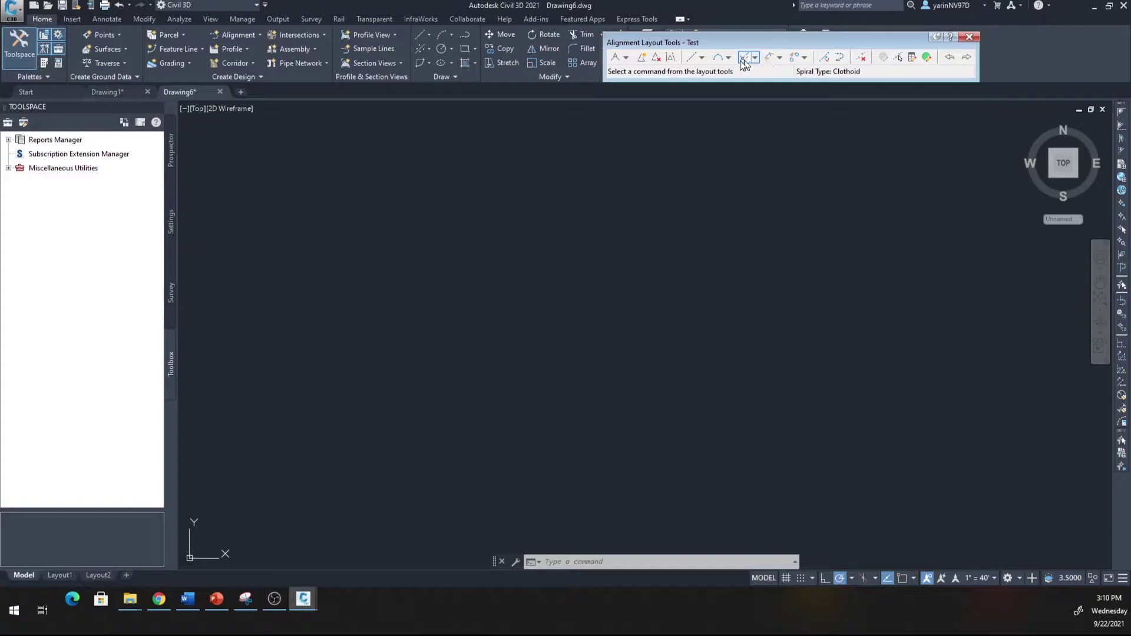
# Step: Draw Test as a long straight east–west tangent using Tangent-Tangent (With curves)
pyautogui.click(625, 58)
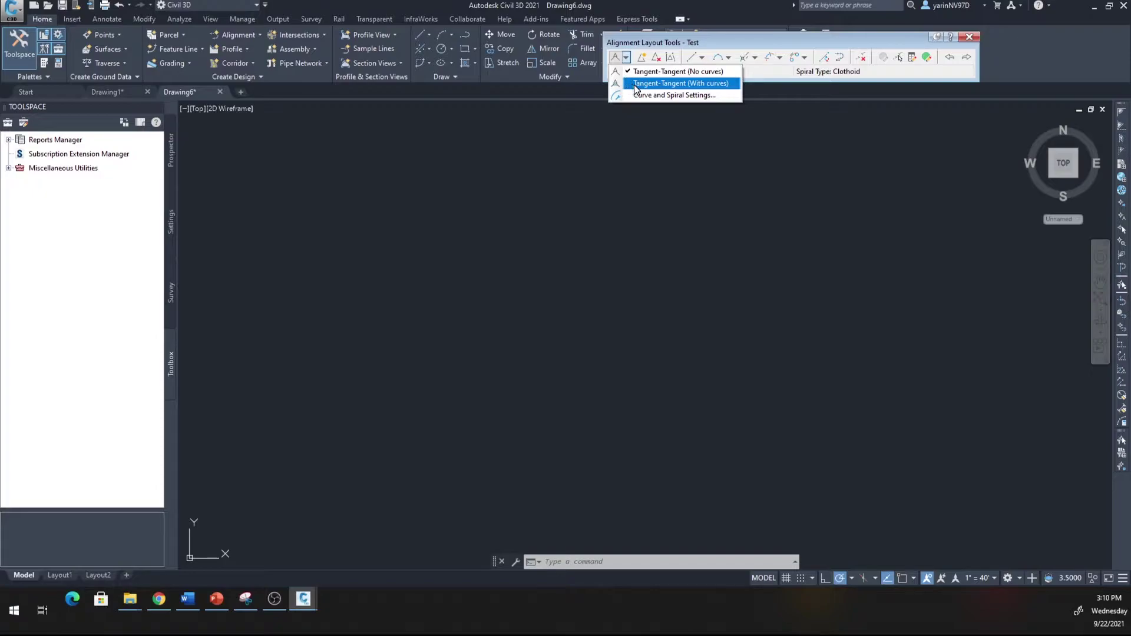
pyautogui.click(634, 84)
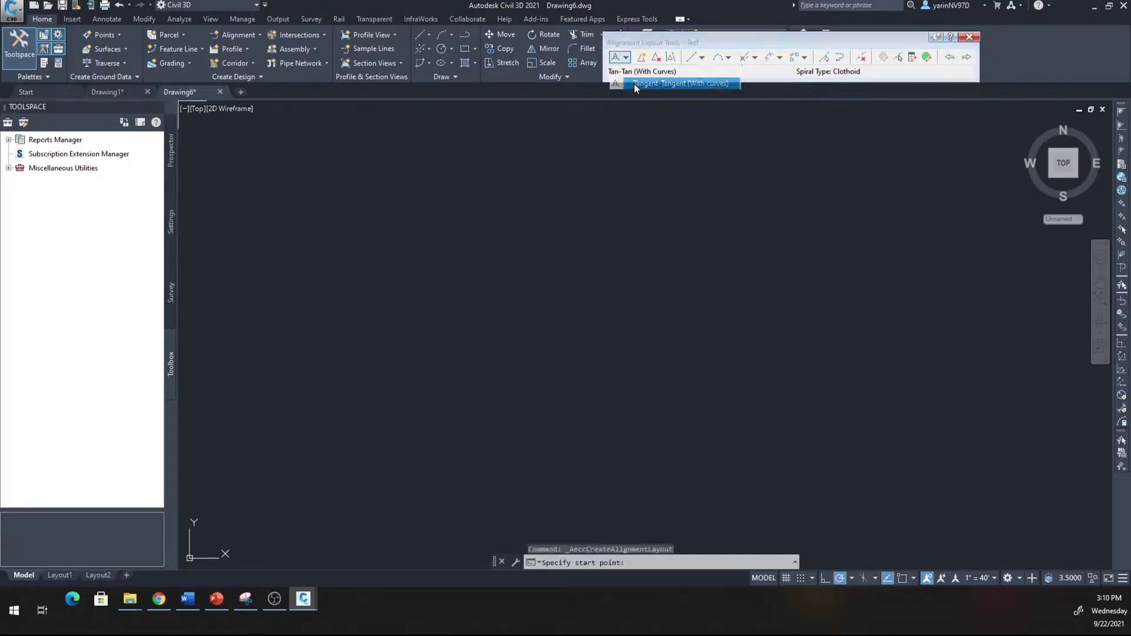
pyautogui.click(197, 157)
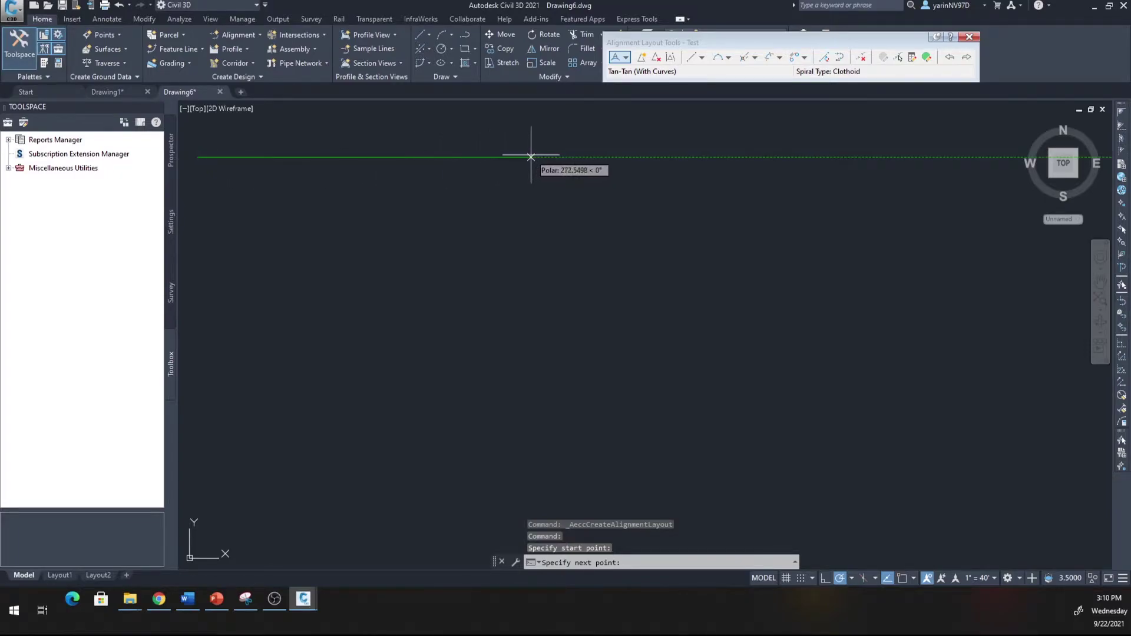
pyautogui.click(206, 157)
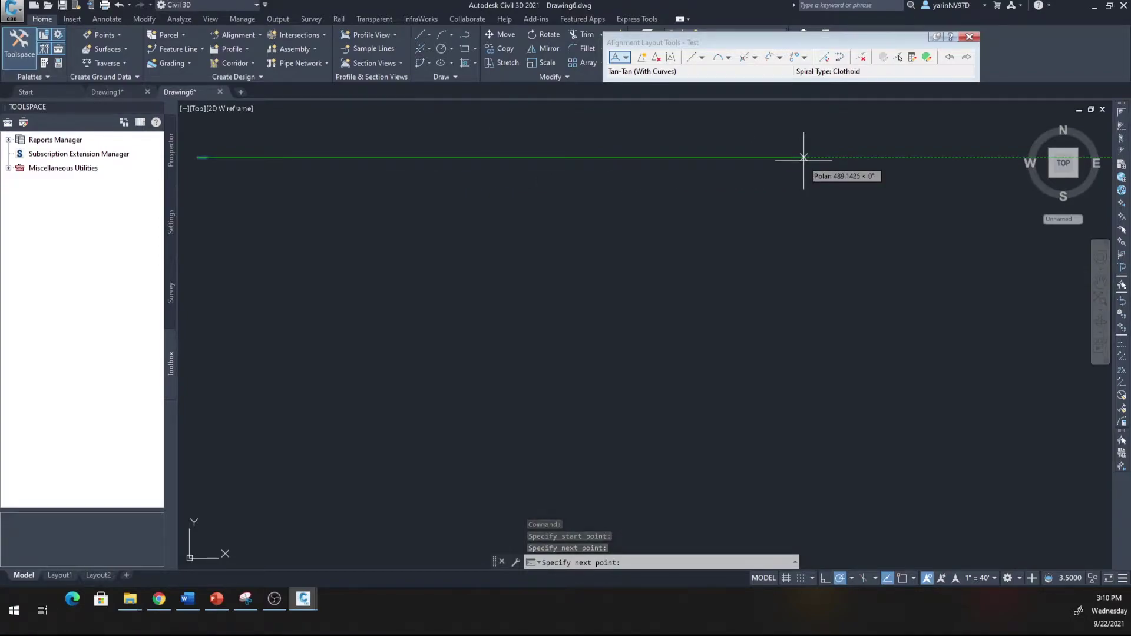
pyautogui.scroll(-5, 803, 156)
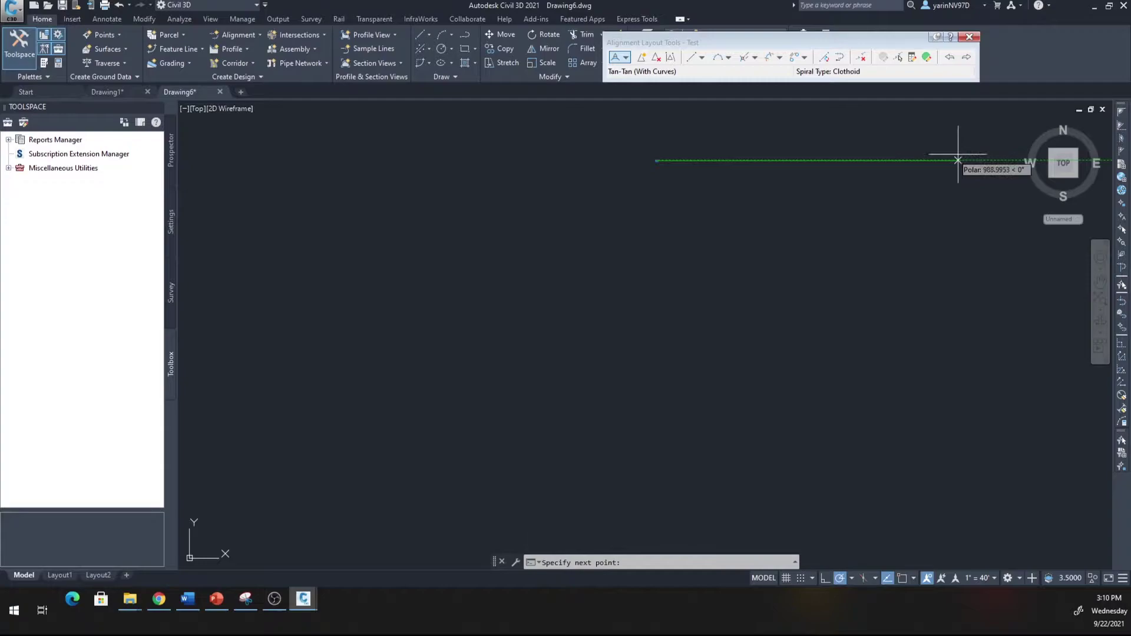
pyautogui.moveTo(959, 159); pyautogui.dragTo(844, 165, button='middle')
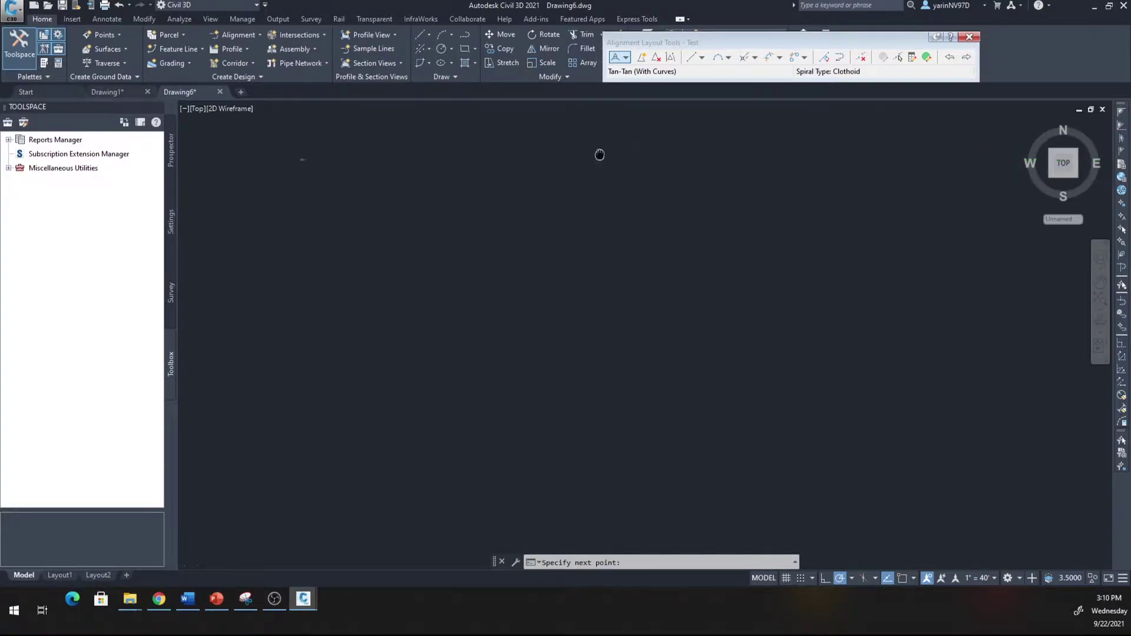
pyautogui.click(997, 161)
pyautogui.click(1003, 160)
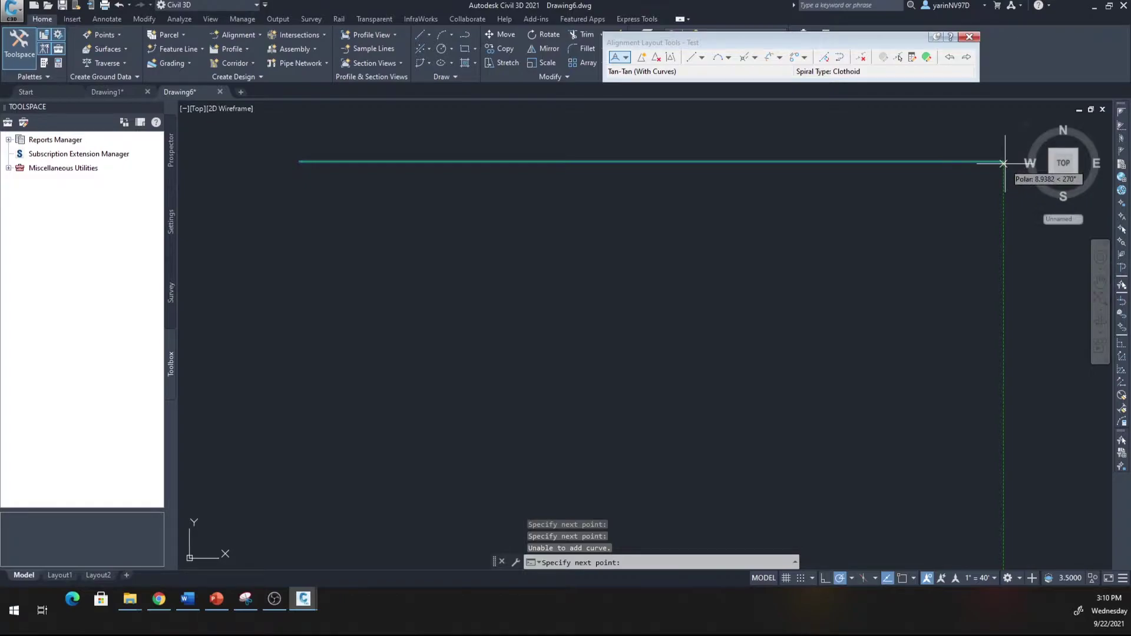
pyautogui.press('Return')
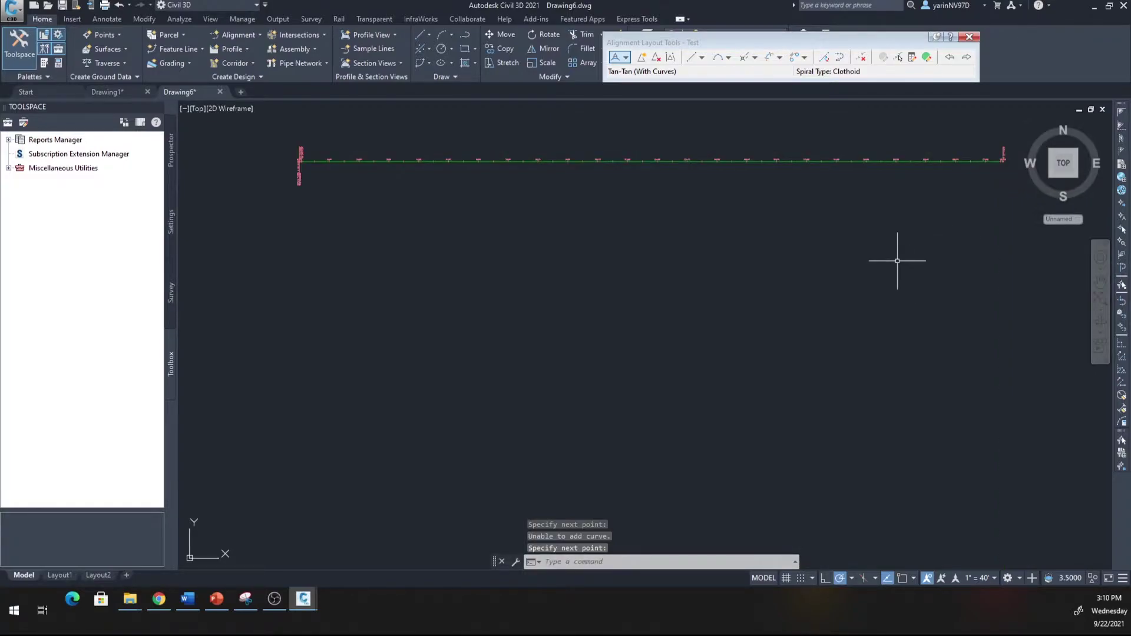
# Step: Review Test's station labels along its length, then close the Alignment Layout Tools
pyautogui.scroll(4, 972, 185)
pyautogui.moveTo(989, 171); pyautogui.dragTo(898, 331, button='middle')
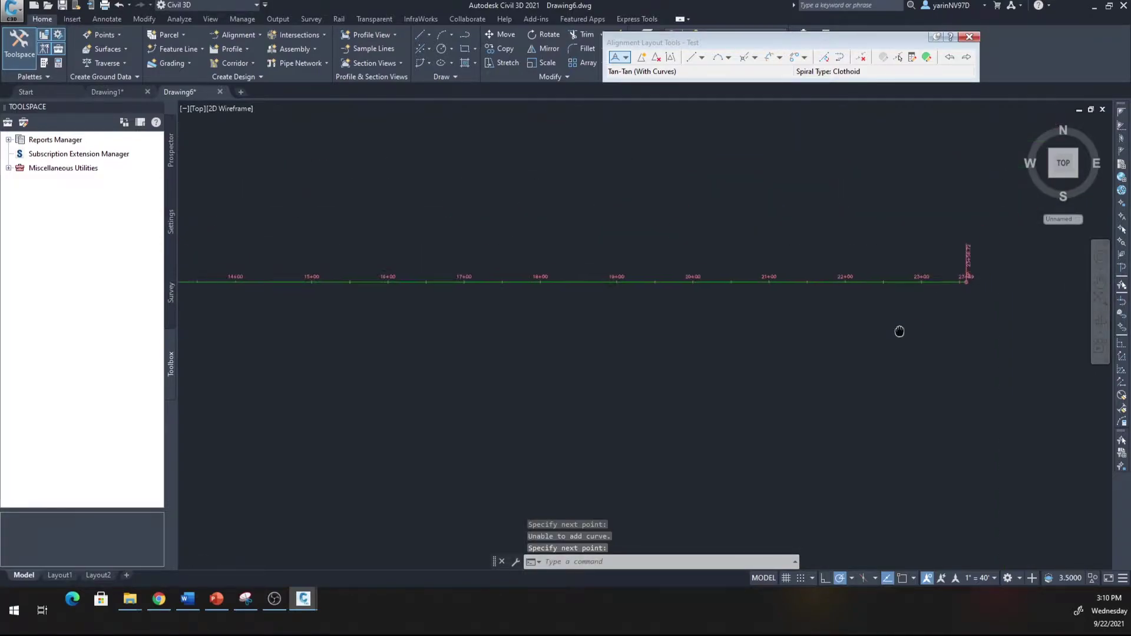
pyautogui.scroll(3, 931, 284)
pyautogui.scroll(-3, 934, 282)
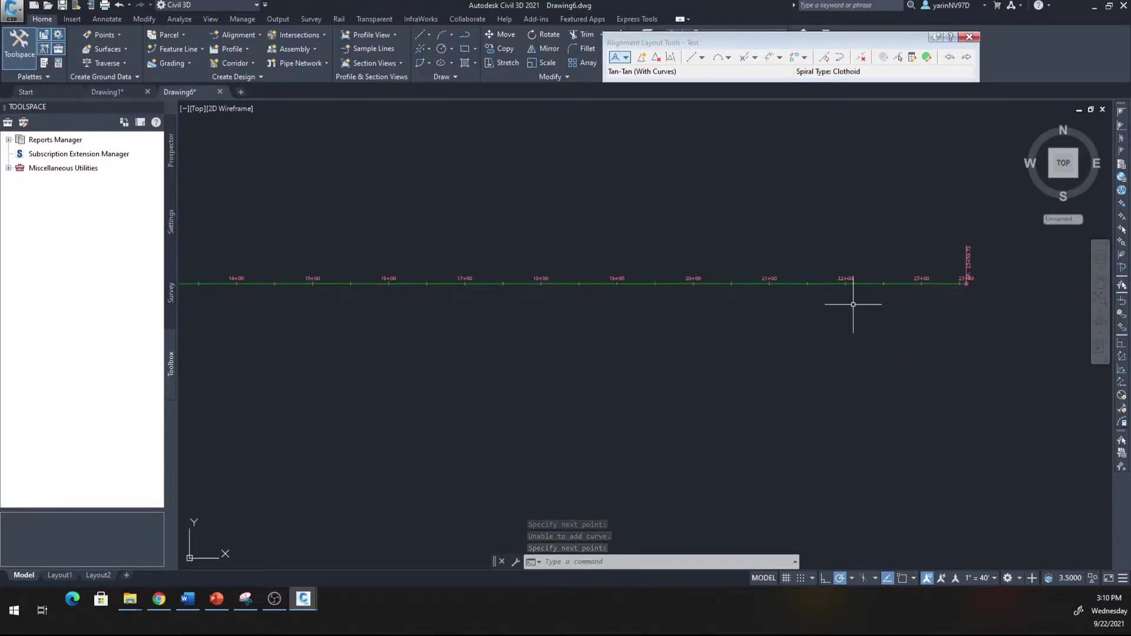
pyautogui.scroll(-4, 764, 308)
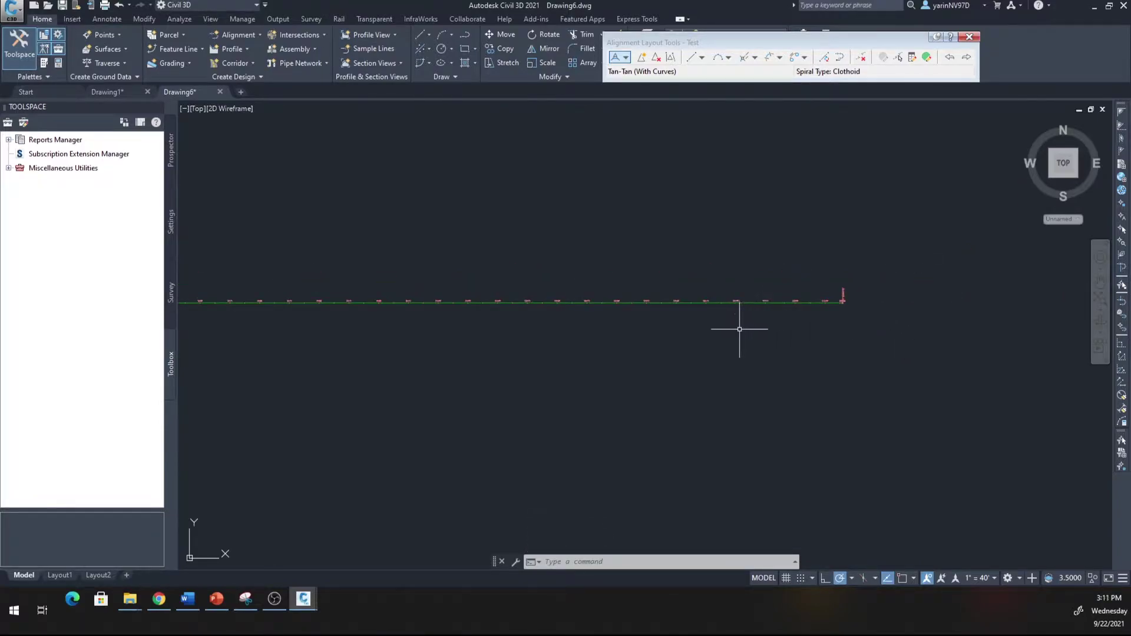
pyautogui.moveTo(740, 328)
pyautogui.mouseDown(button='middle')
pyautogui.moveTo(911, 249)
pyautogui.moveTo(901, 176)
pyautogui.mouseUp(button='middle')
pyautogui.scroll(2, 882, 222)
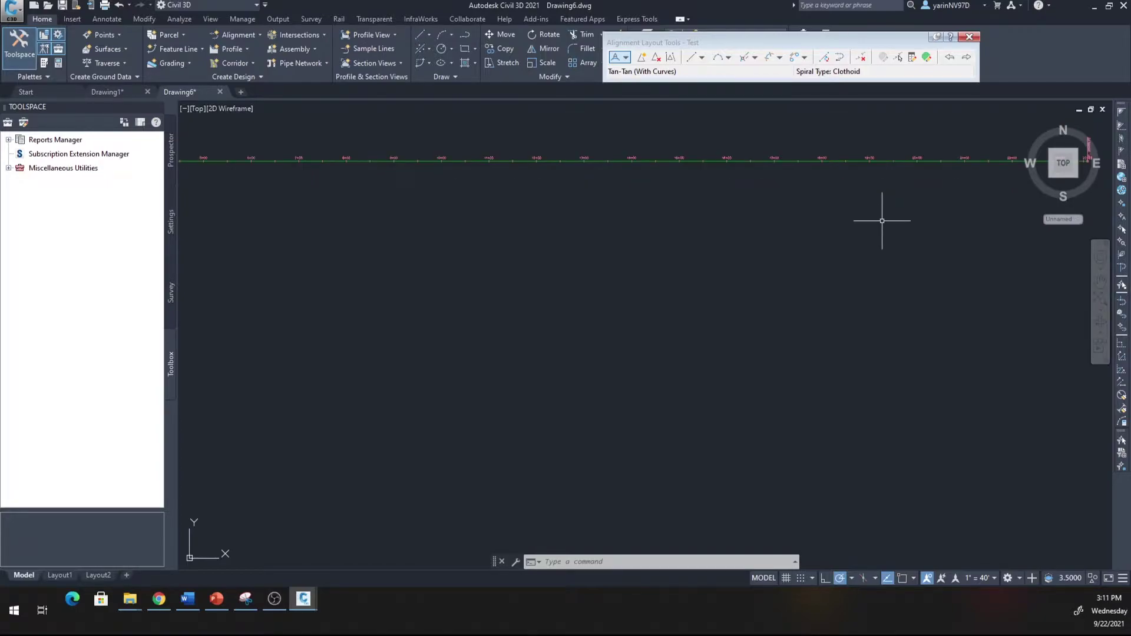
pyautogui.scroll(-1, 831, 228)
pyautogui.scroll(1, 828, 230)
pyautogui.moveTo(459, 202)
pyautogui.mouseDown(button='middle')
pyautogui.moveTo(706, 189)
pyautogui.moveTo(687, 189)
pyautogui.moveTo(689, 173)
pyautogui.mouseUp(button='middle')
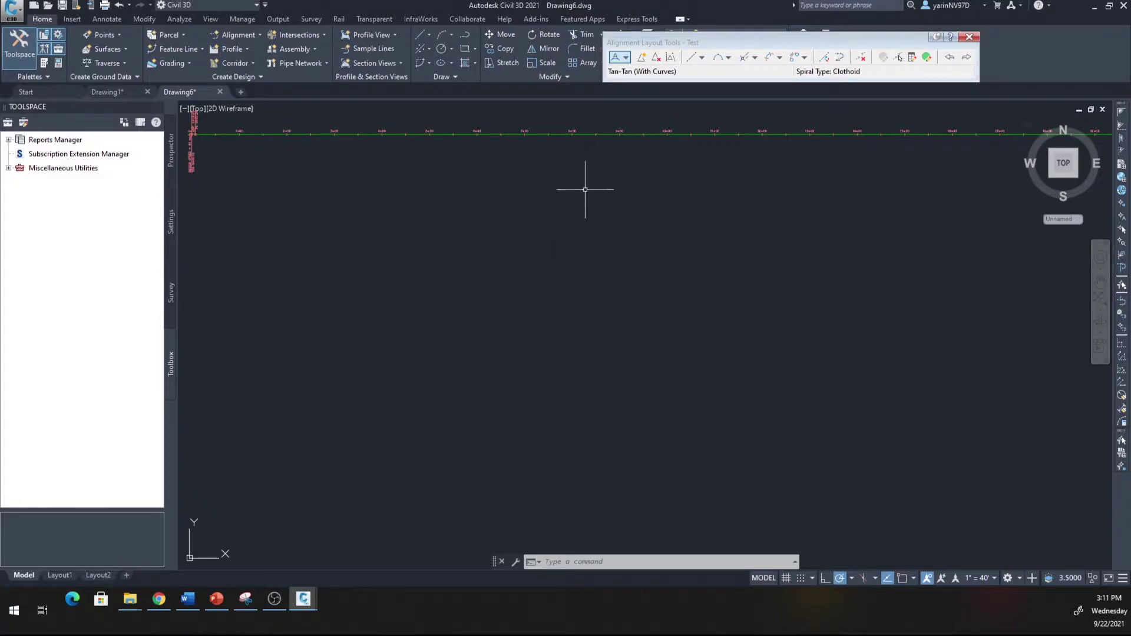
pyautogui.click(969, 38)
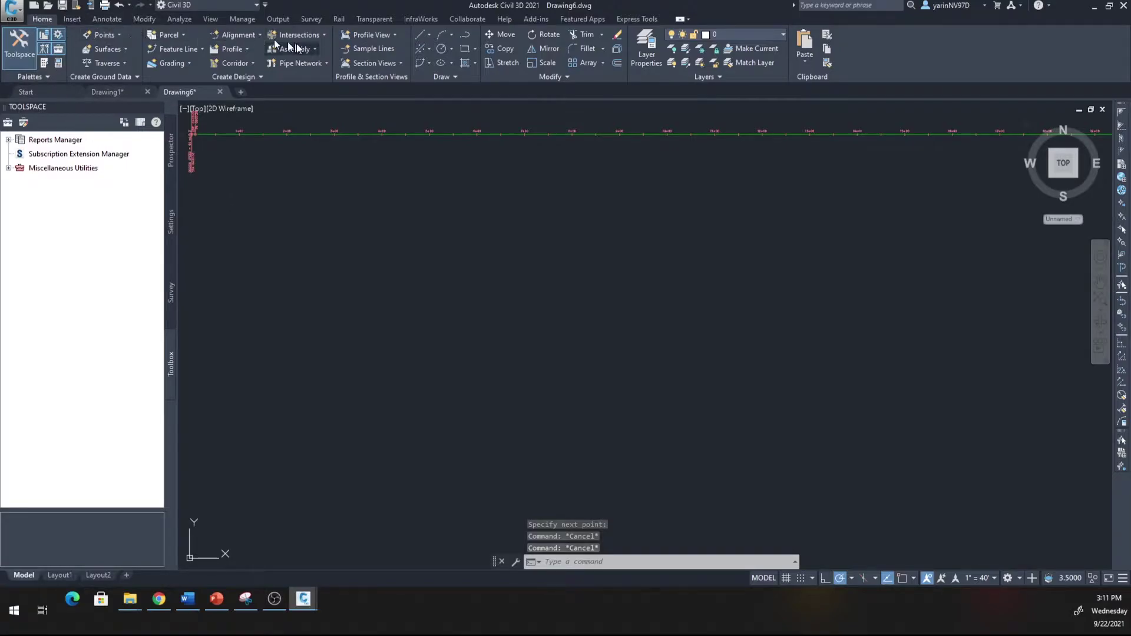
# Step: Create a second centerline alignment by layout, renaming it from Test to OldBay Road
pyautogui.click(252, 36)
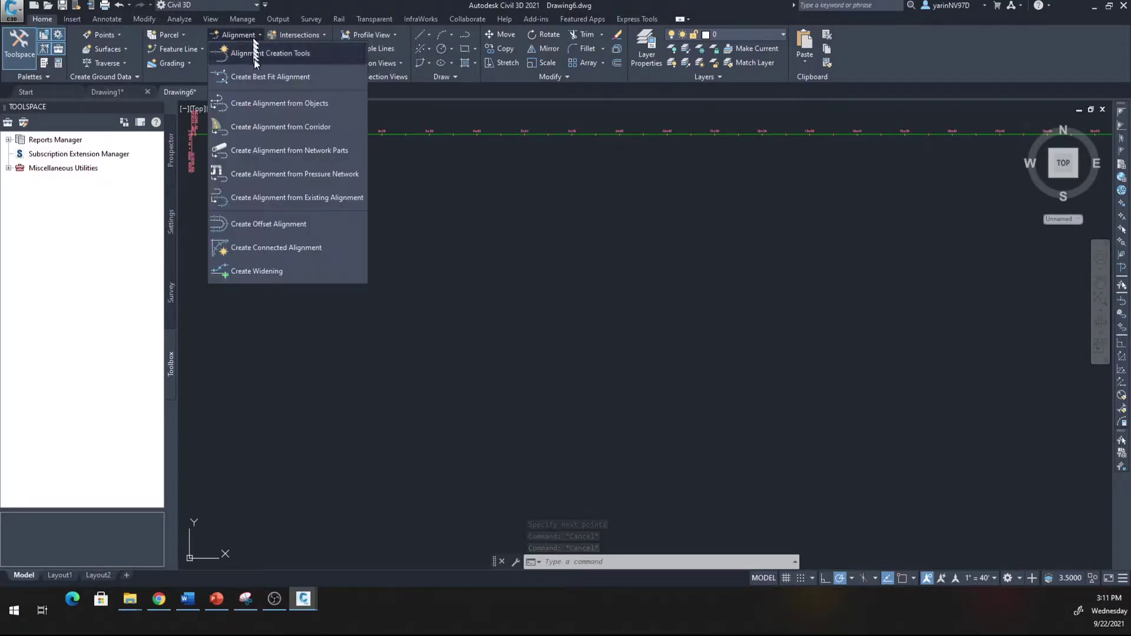
pyautogui.click(252, 49)
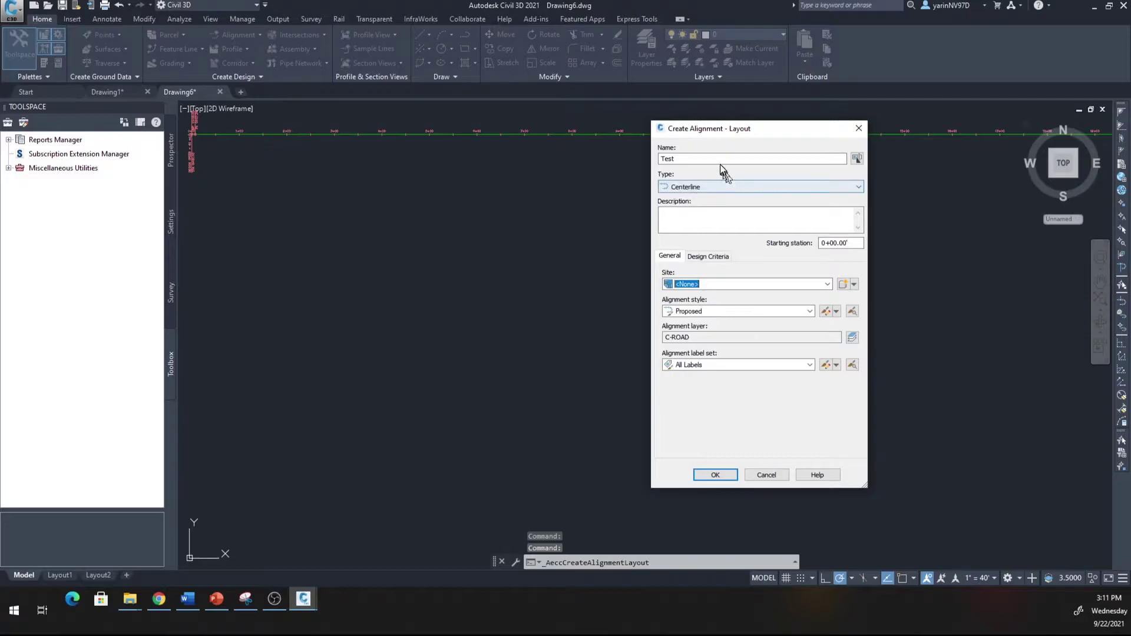
pyautogui.moveTo(715, 158); pyautogui.dragTo(632, 166)
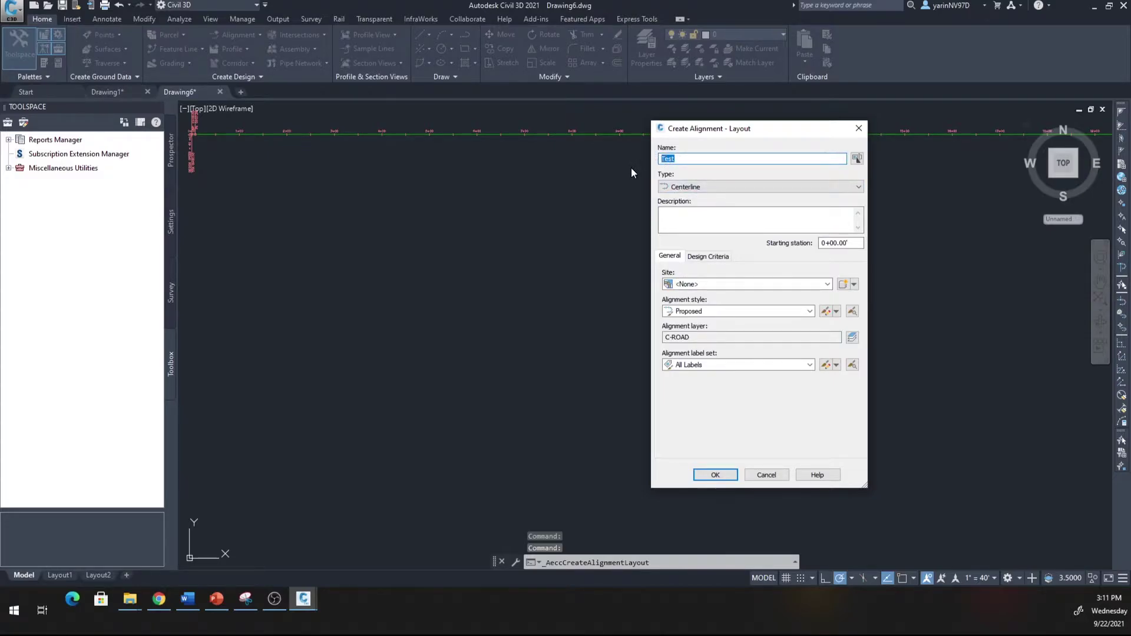
pyautogui.write('OldBay Road')
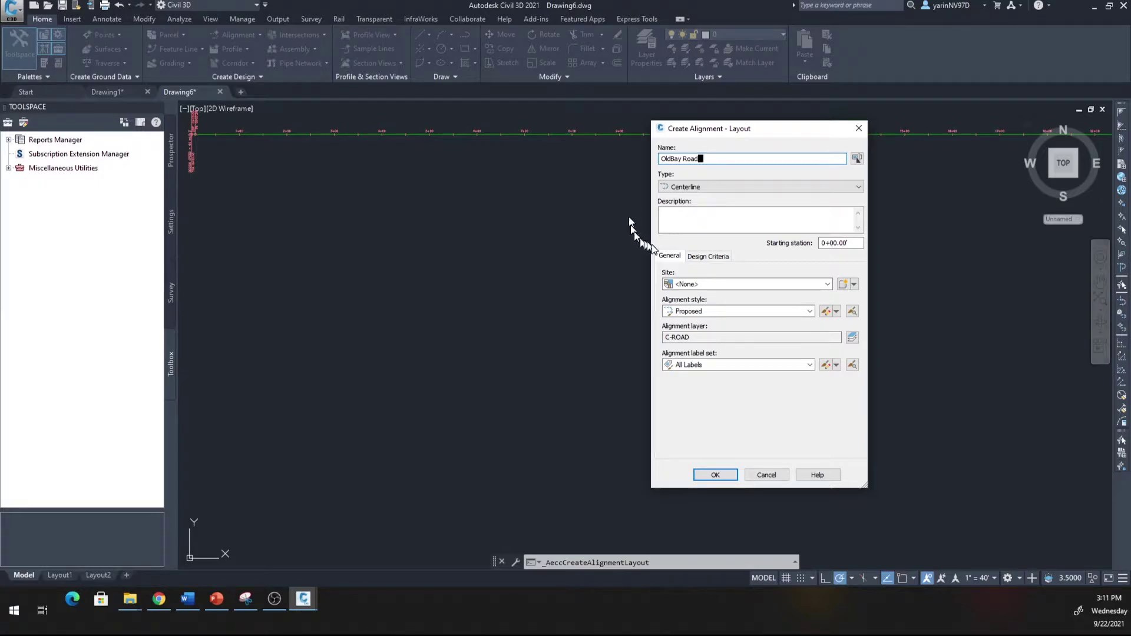
pyautogui.click(714, 474)
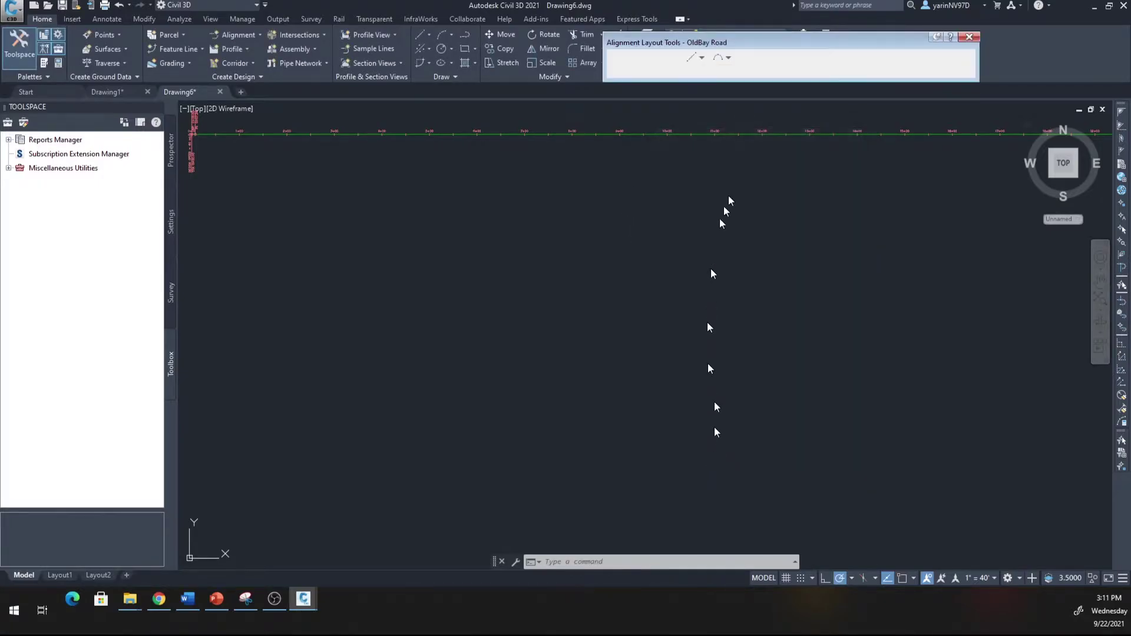
# Step: Draw OldBay Road with curved tangents: east from the left, up near the top road, down to the bottom
pyautogui.click(627, 57)
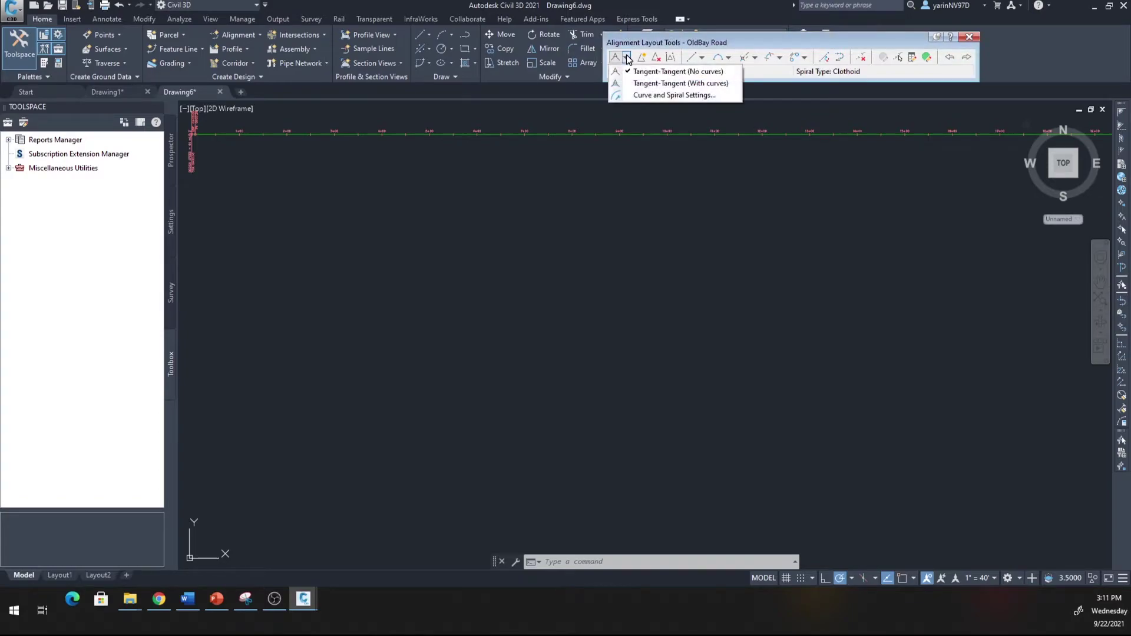
pyautogui.click(645, 84)
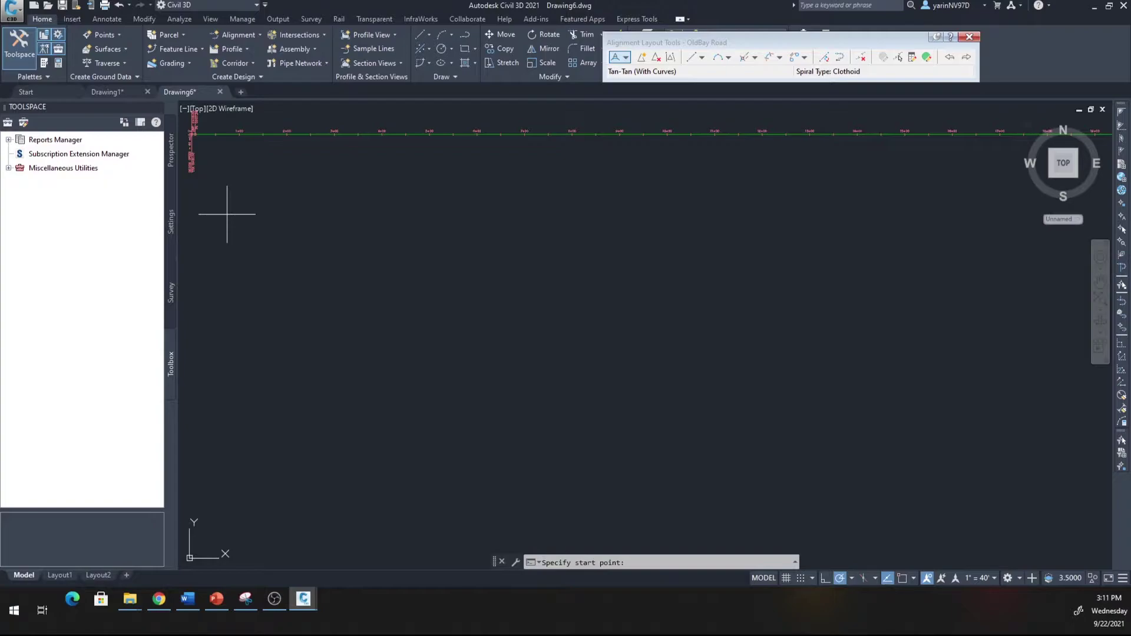
pyautogui.click(188, 316)
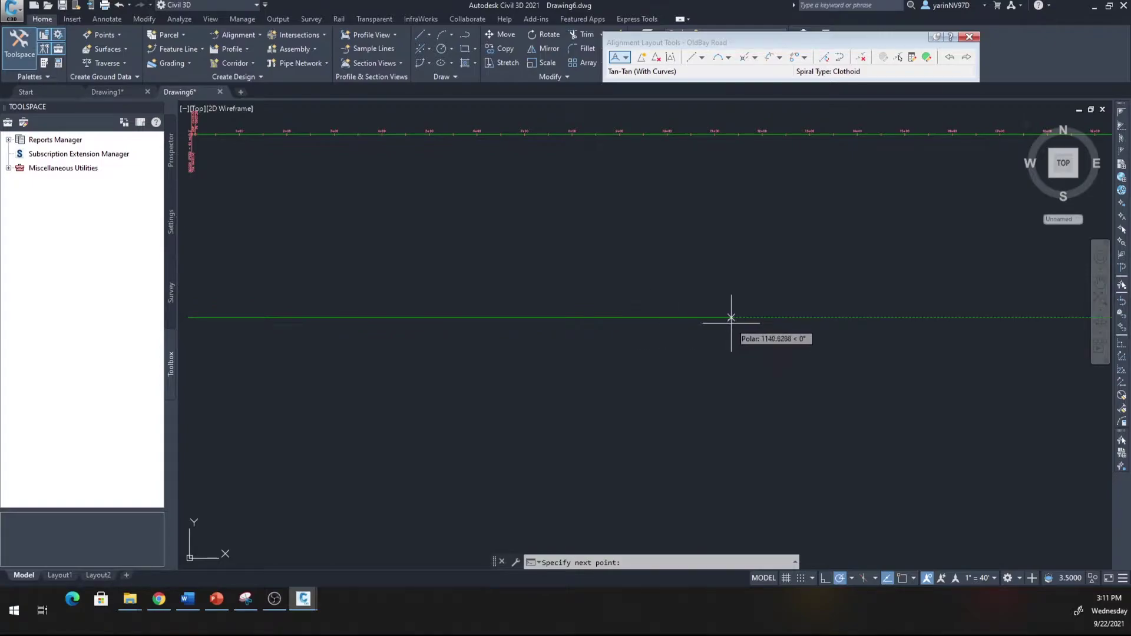
pyautogui.click(730, 318)
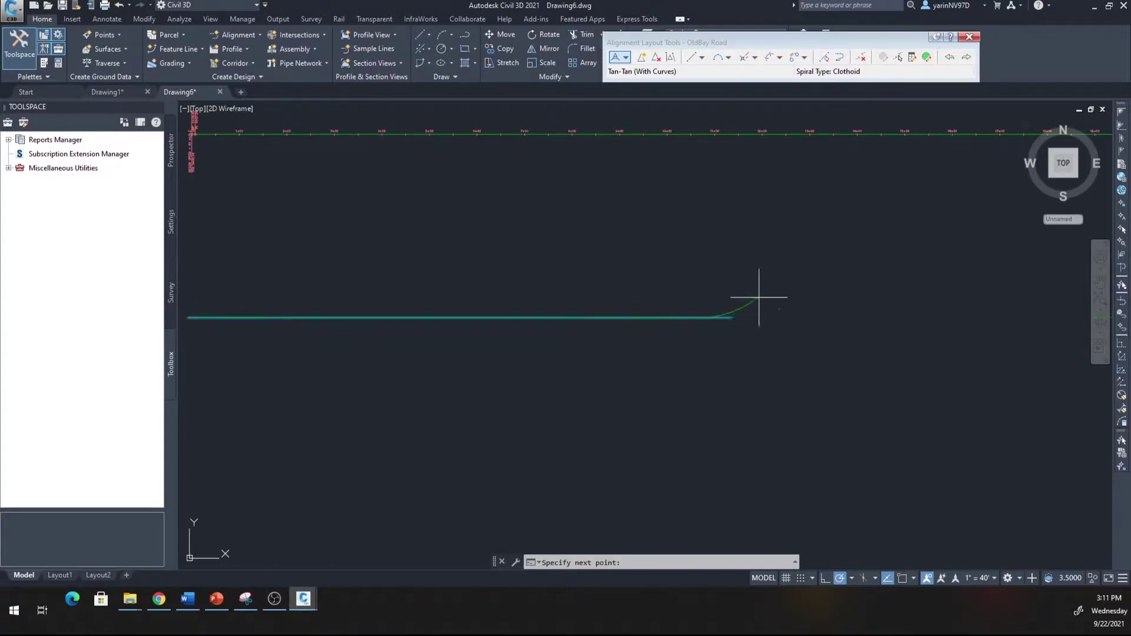
pyautogui.click(895, 148)
pyautogui.click(1034, 295)
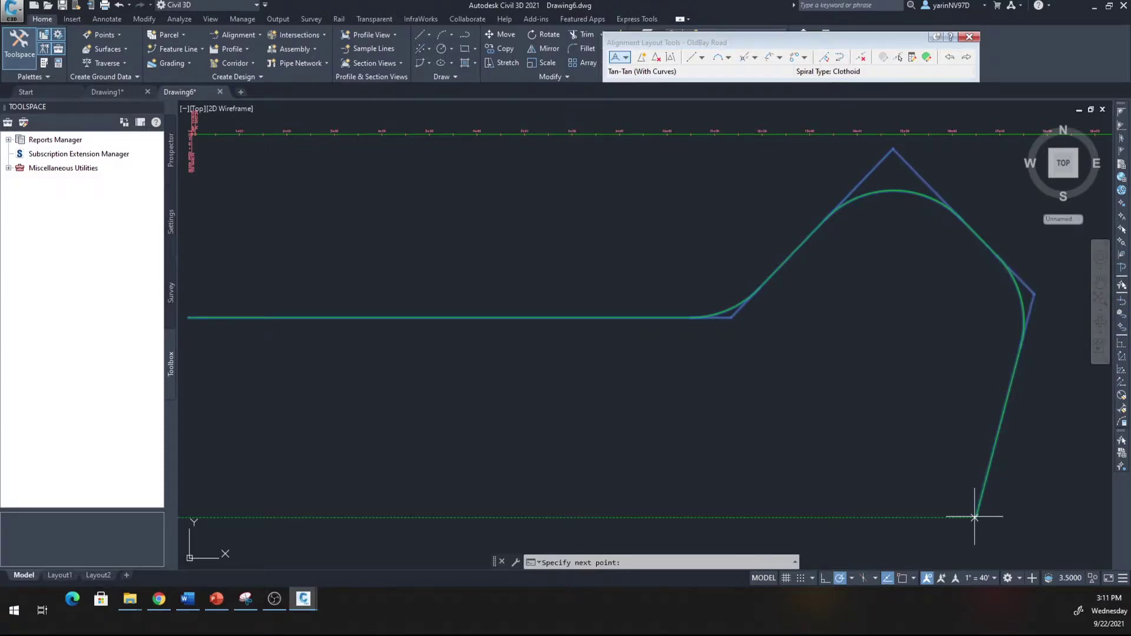
pyautogui.click(974, 517)
pyautogui.press('Return')
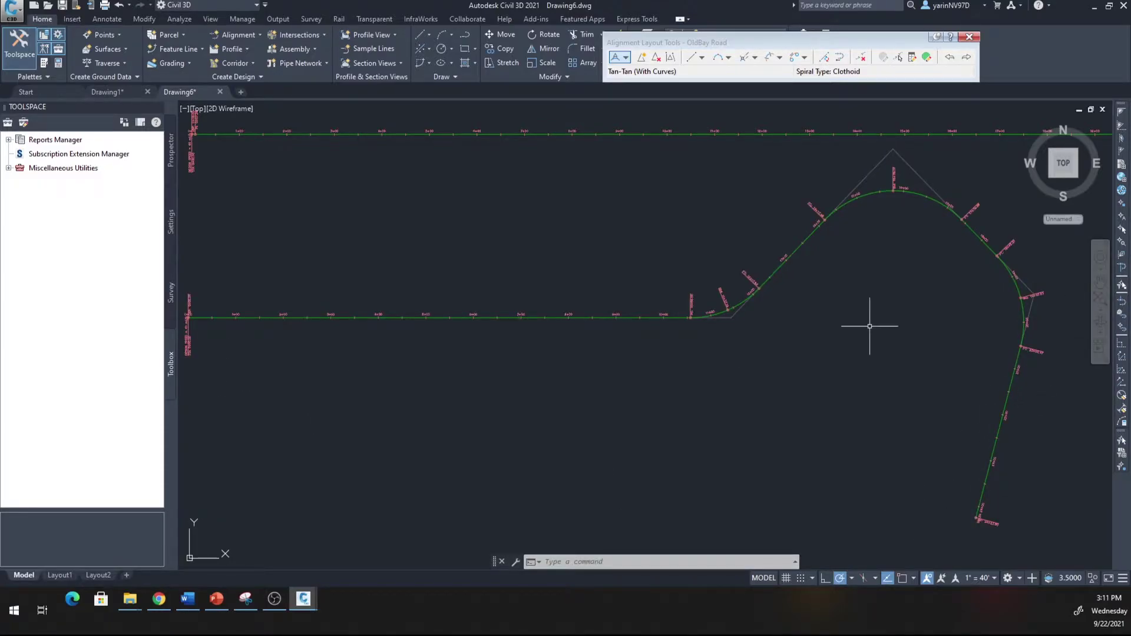
pyautogui.click(969, 37)
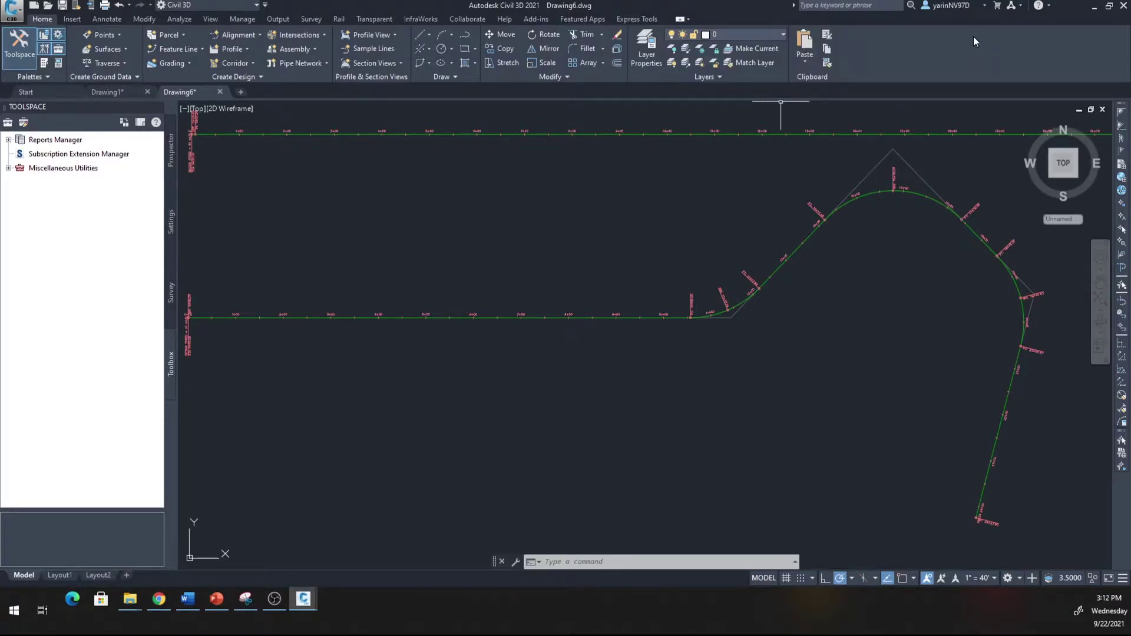
# Step: Create a third centerline alignment by layout named Alton Road
pyautogui.click(255, 35)
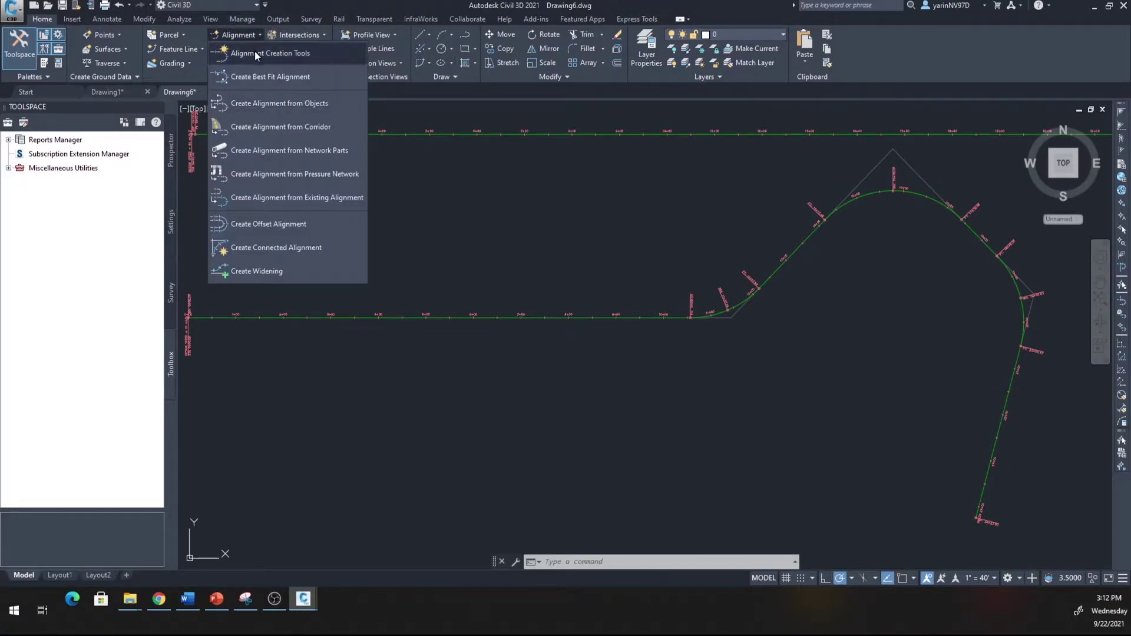
pyautogui.click(255, 52)
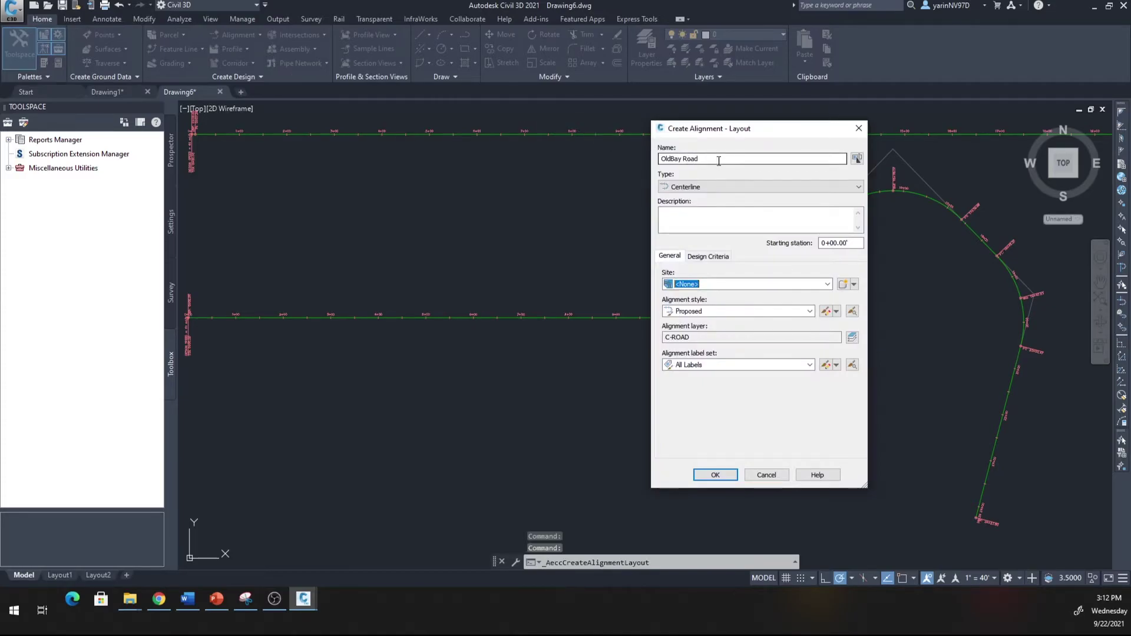
pyautogui.moveTo(714, 160); pyautogui.dragTo(651, 160)
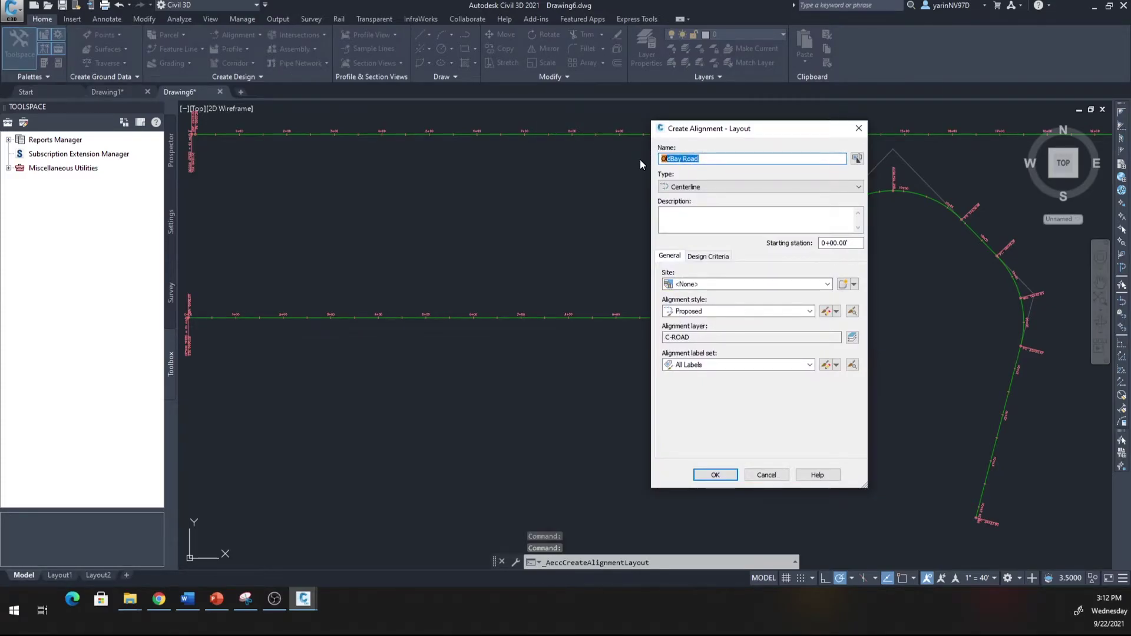
pyautogui.write('Alton')
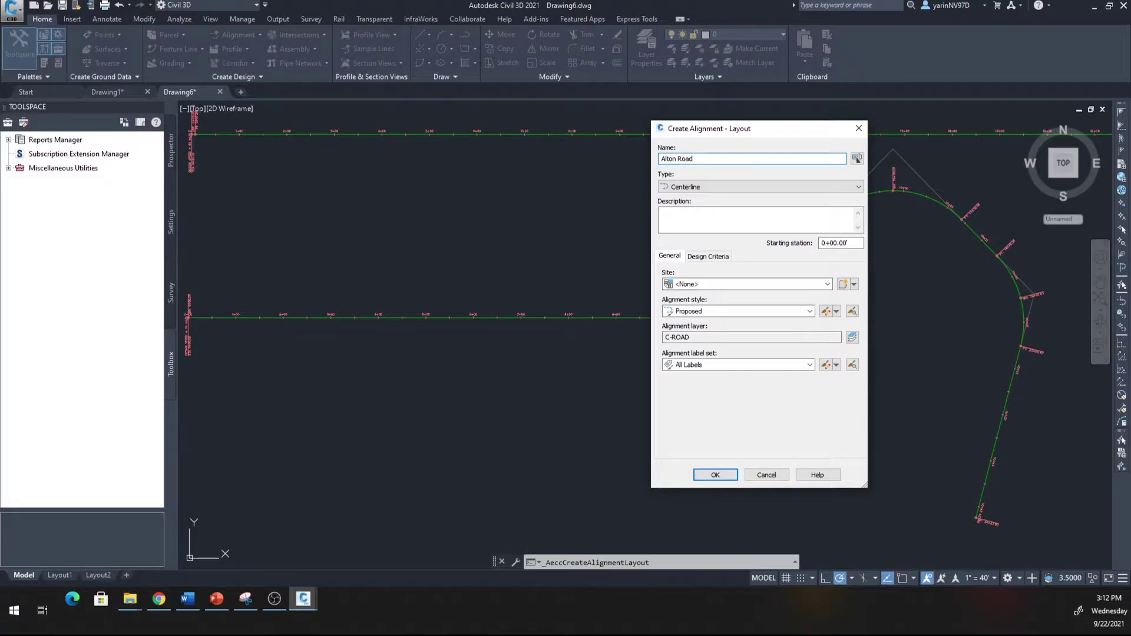
pyautogui.click(715, 474)
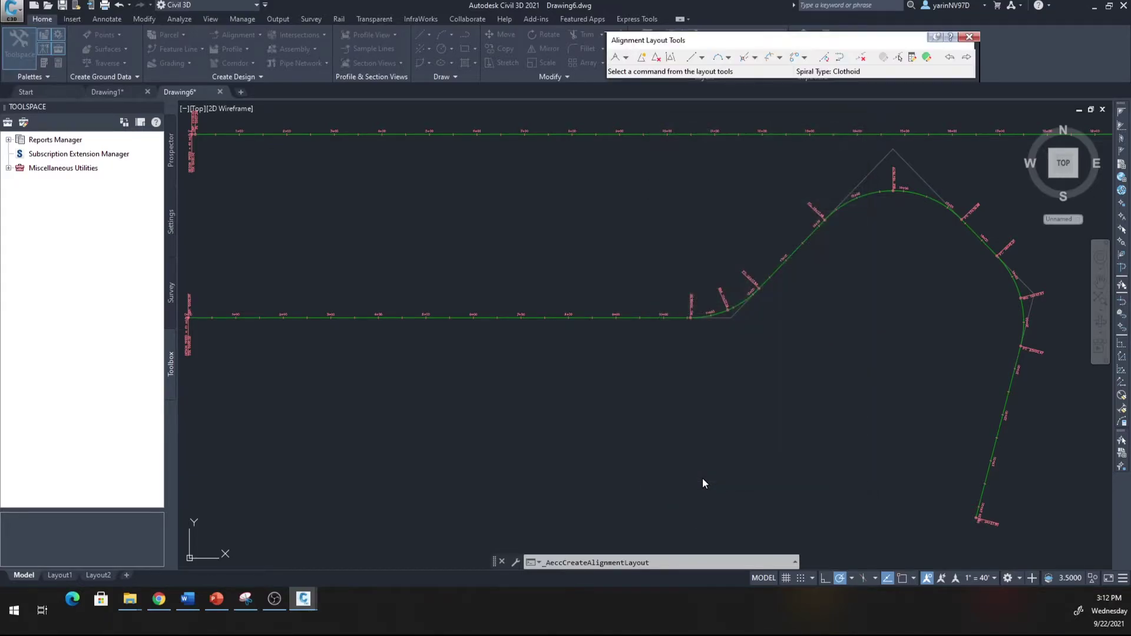
# Step: Place Alton Road's PIs from the top road down-left, along the bottom, then up-right to OldBay Road
pyautogui.click(626, 58)
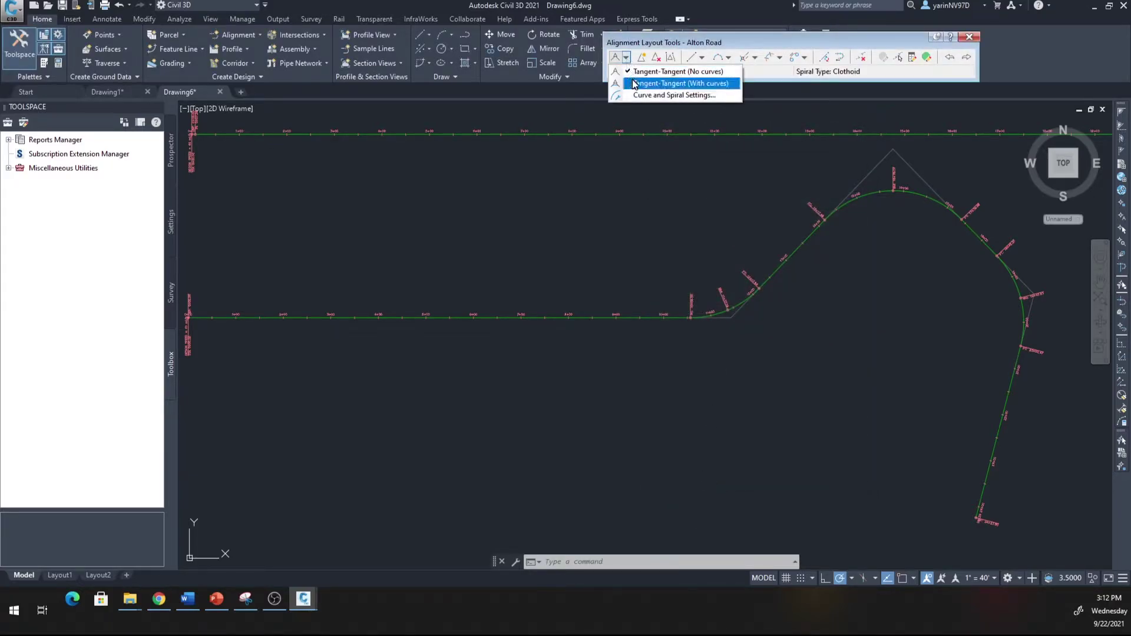
pyautogui.click(634, 84)
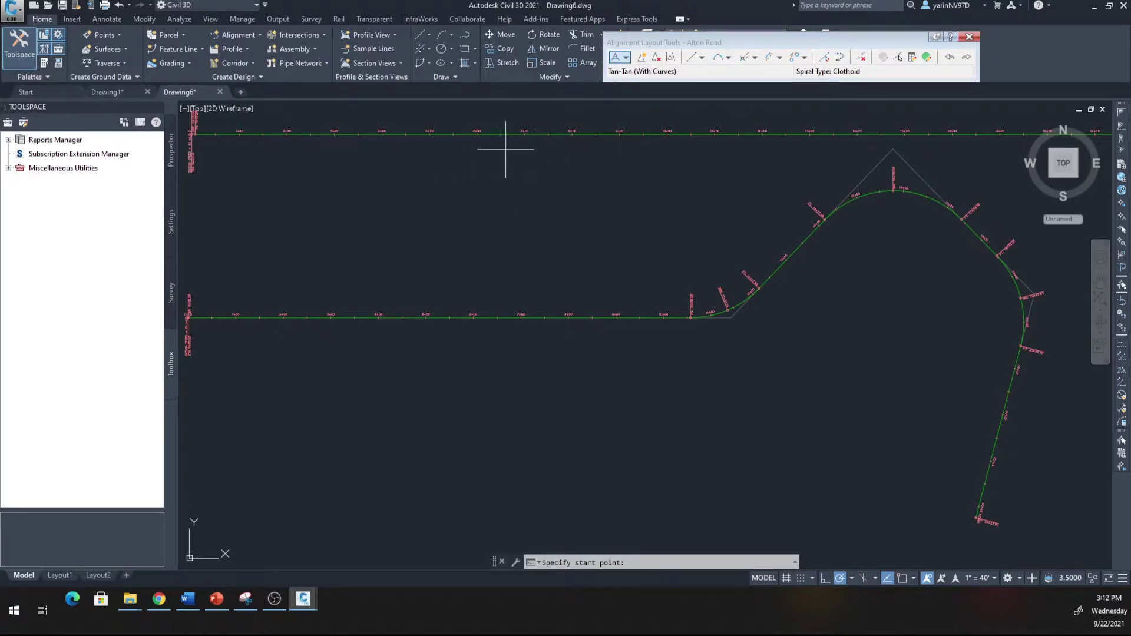
pyautogui.click(456, 145)
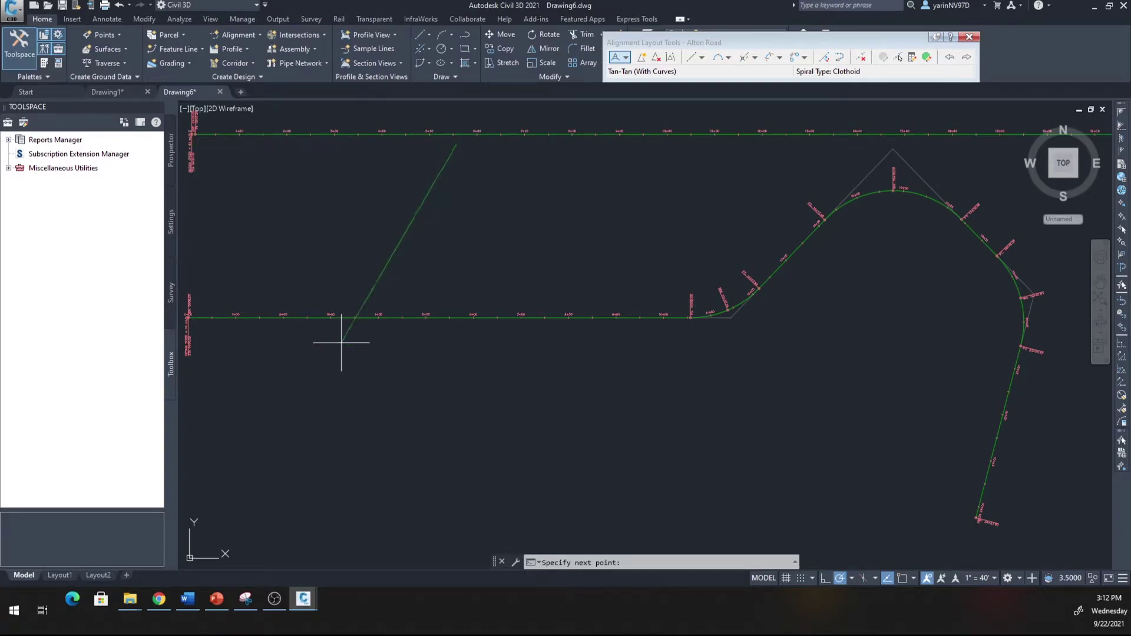
pyautogui.click(314, 389)
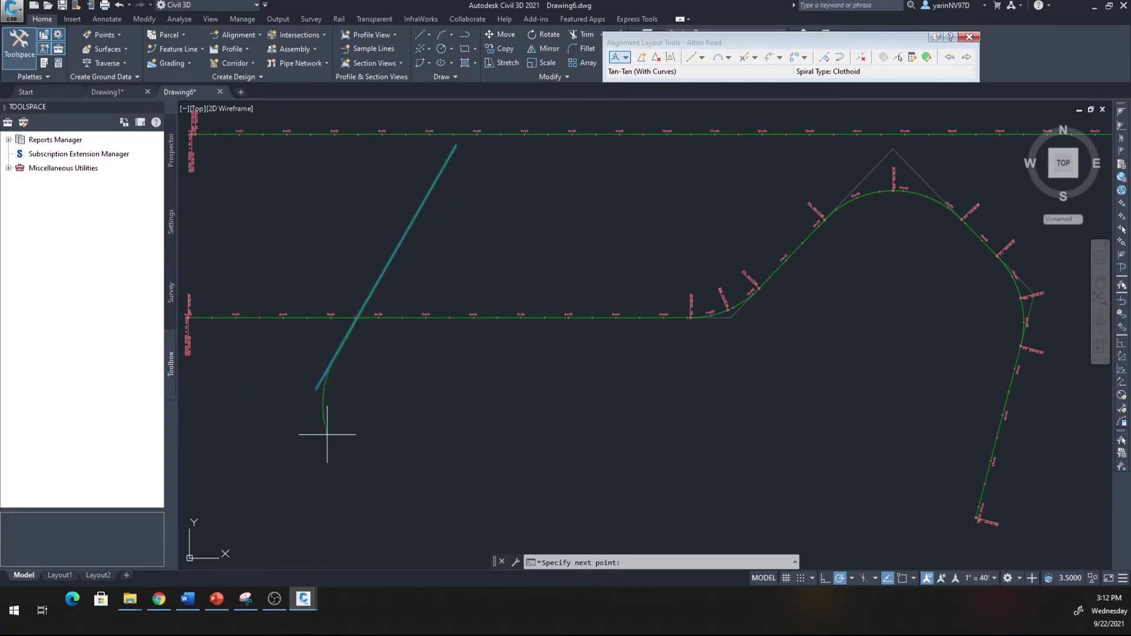
pyautogui.click(426, 454)
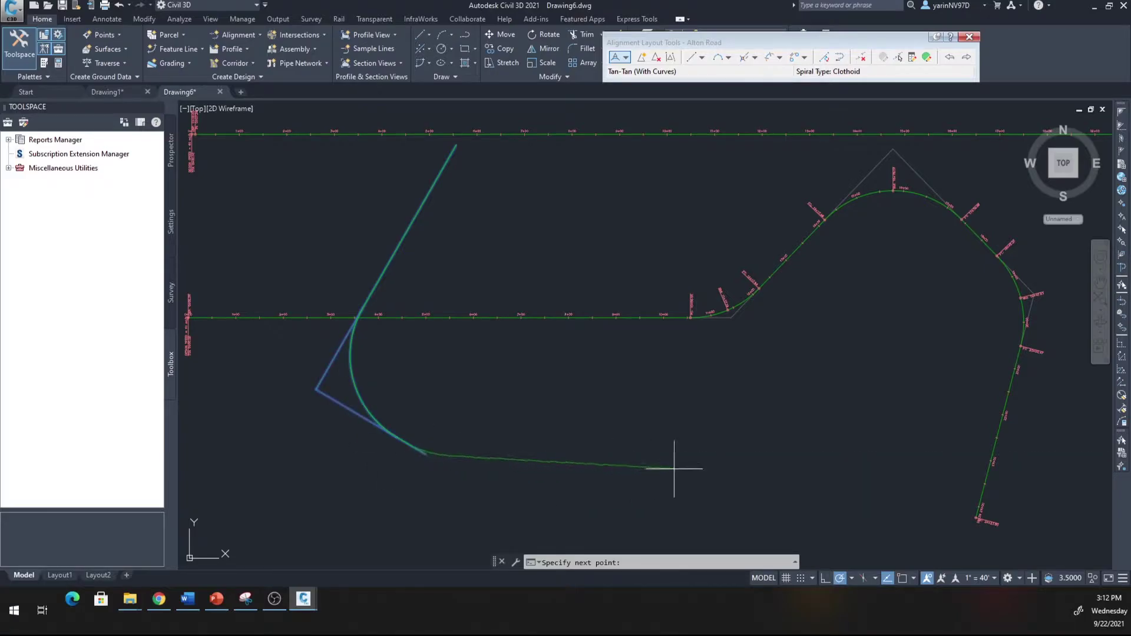
pyautogui.click(773, 454)
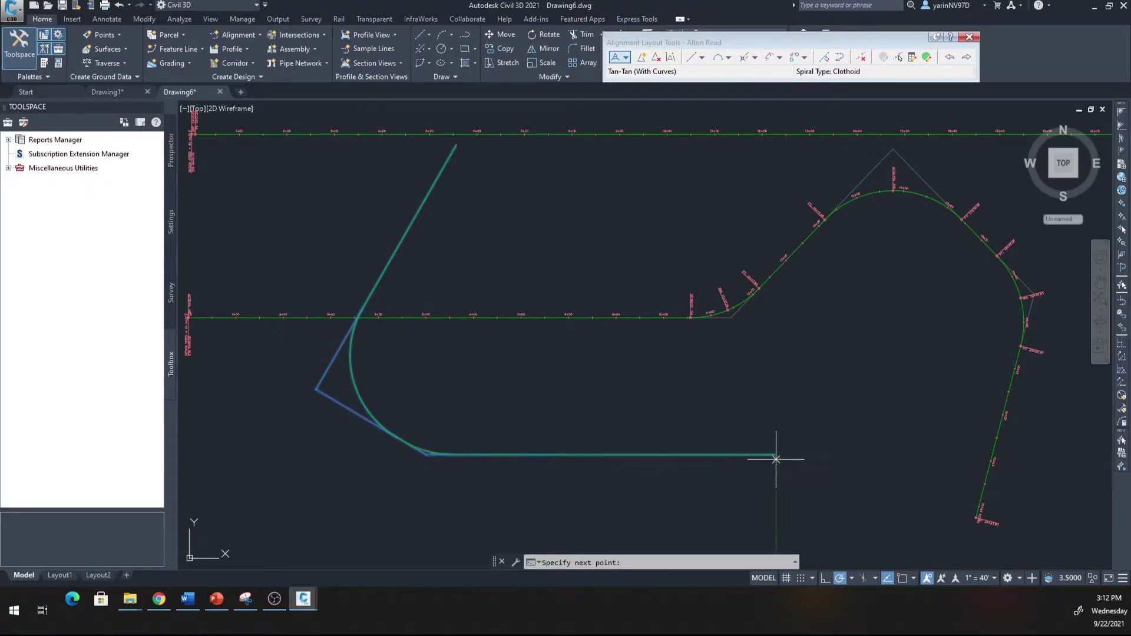
pyautogui.click(1038, 252)
# Step: Finish Alton Road, close its layout tools, and zoom to the PC 3+95.08 curve near the Test crossing
pyautogui.press('Return')
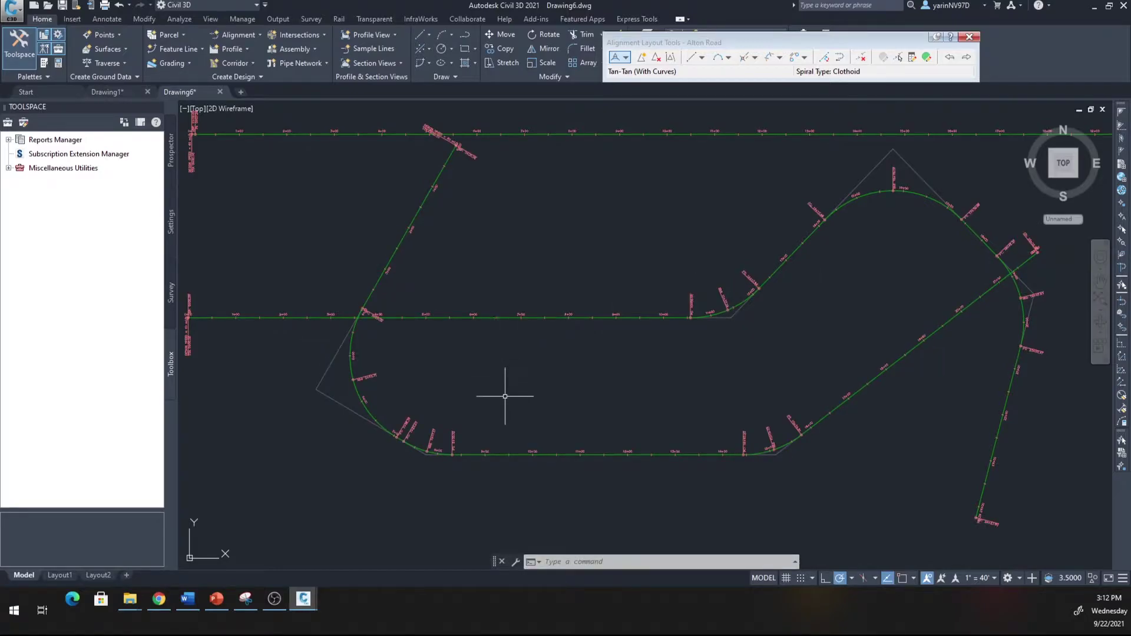
pyautogui.click(969, 37)
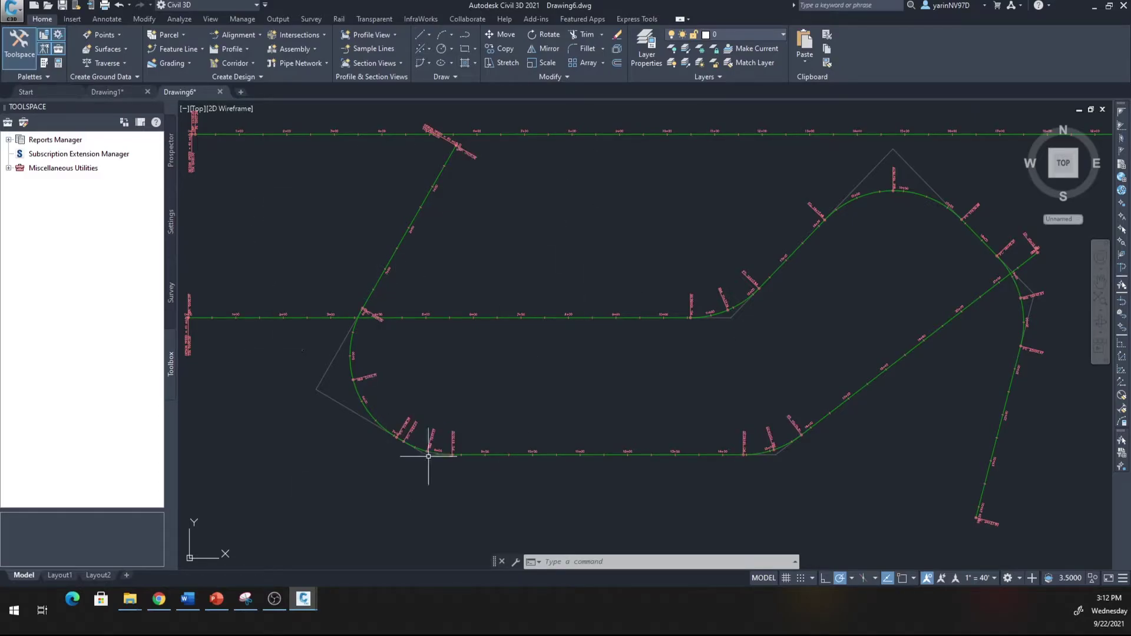
pyautogui.scroll(5, 356, 367)
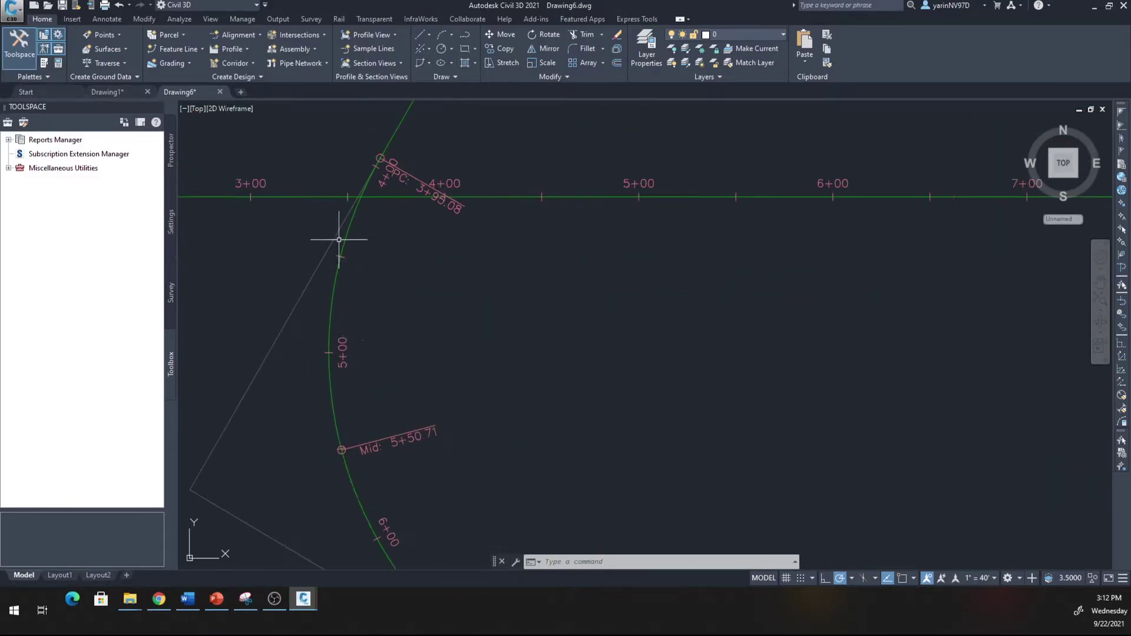
pyautogui.moveTo(372, 292); pyautogui.dragTo(444, 427, button='middle')
pyautogui.scroll(4, 416, 318)
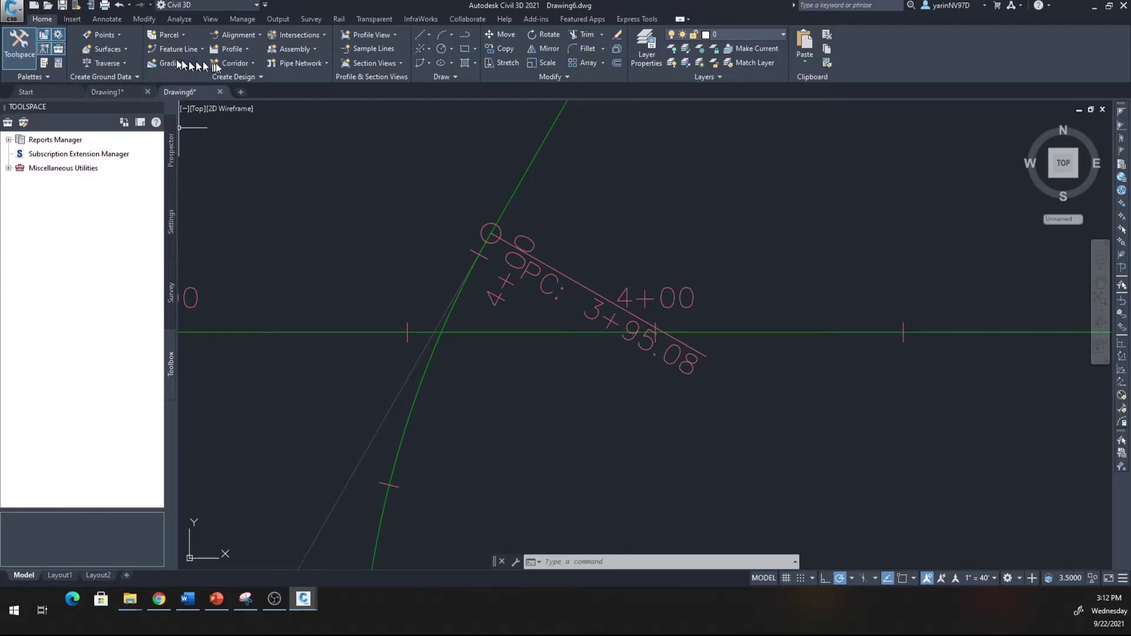
# Step: Start a new roundabout and select FHWA 2010: Triple Lane Roundabout from the 2010 Informational Guide standards
pyautogui.click(320, 37)
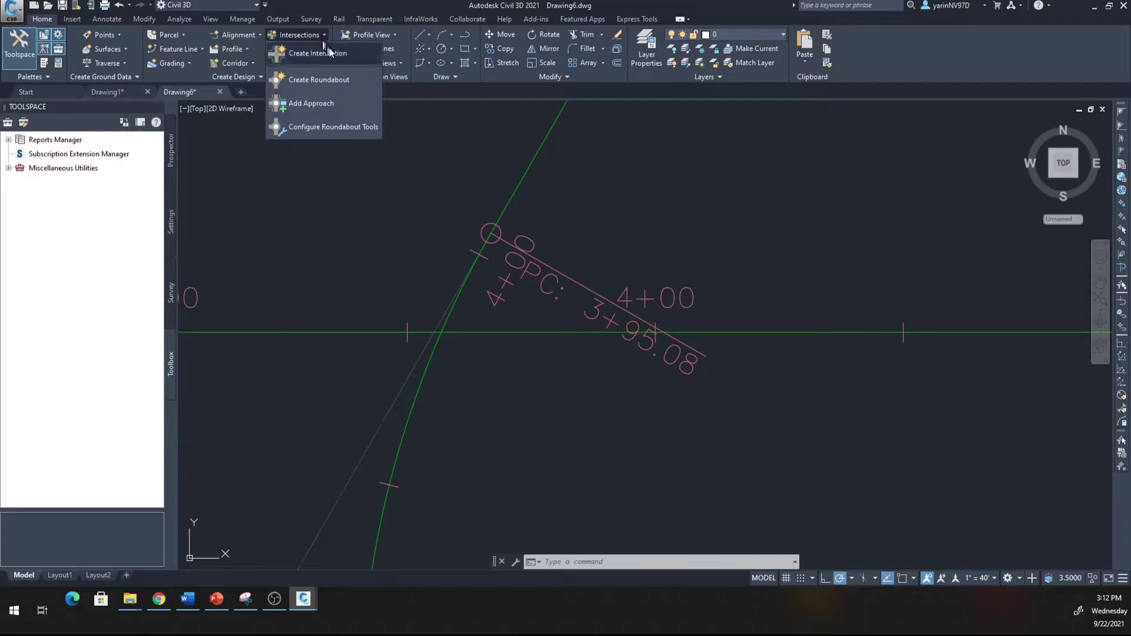
pyautogui.click(331, 78)
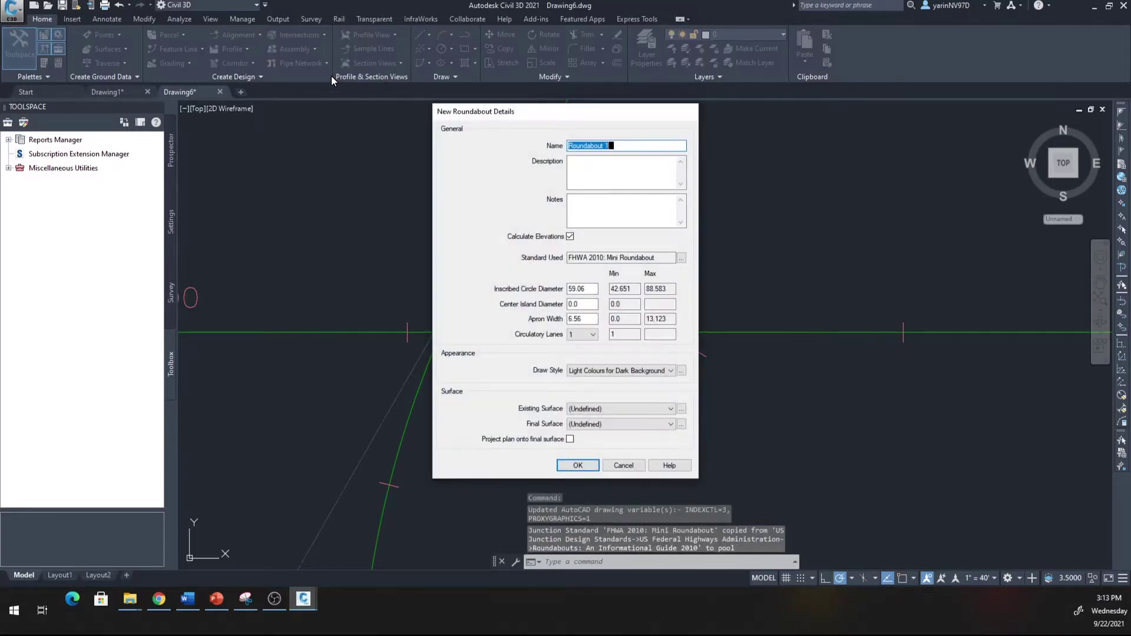
pyautogui.moveTo(558, 116); pyautogui.dragTo(797, 88)
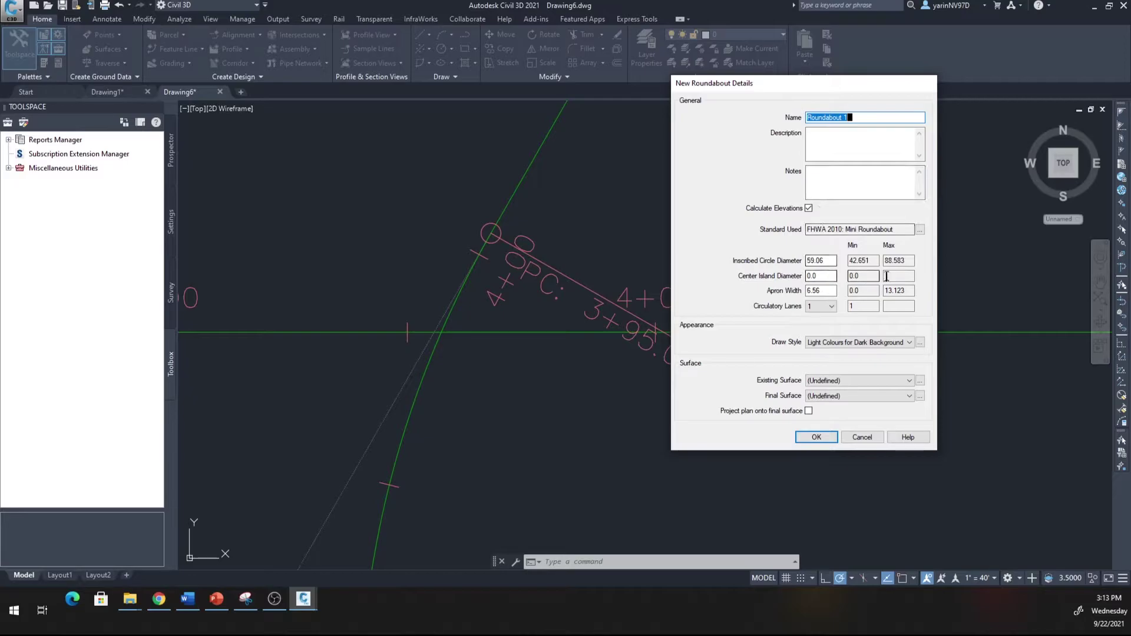
pyautogui.click(920, 231)
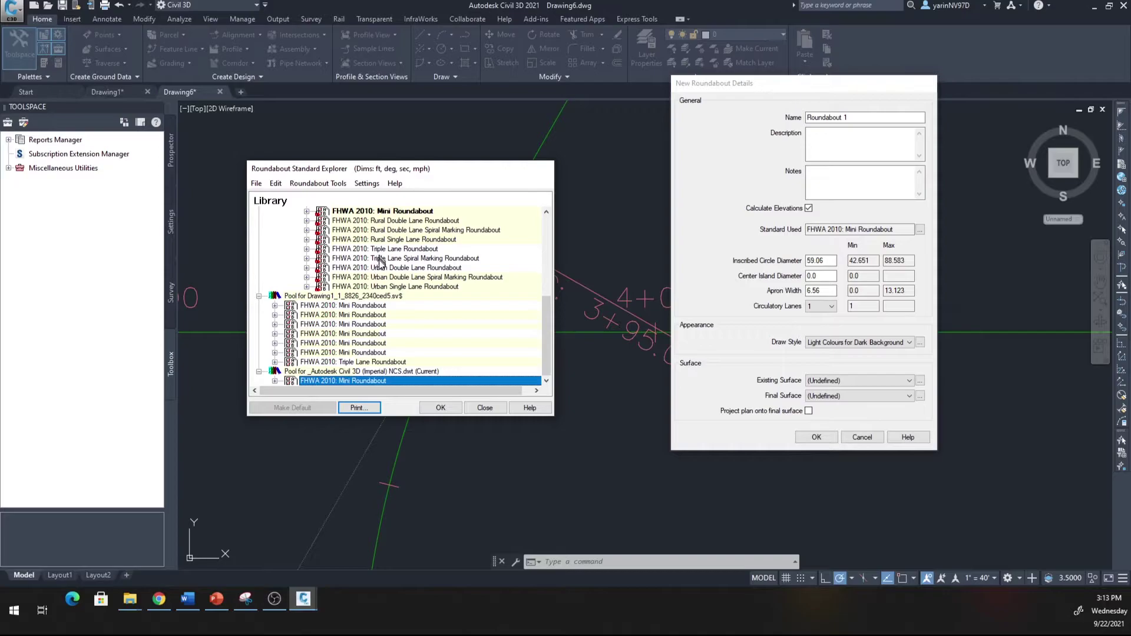
pyautogui.scroll(7, 380, 269)
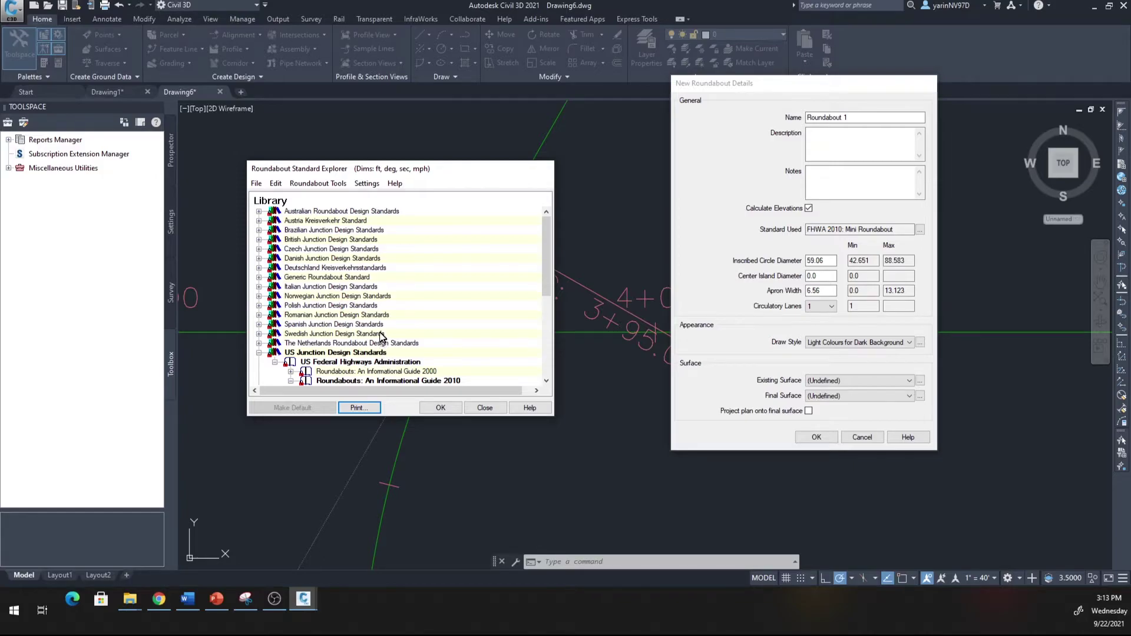
pyautogui.scroll(-2, 382, 361)
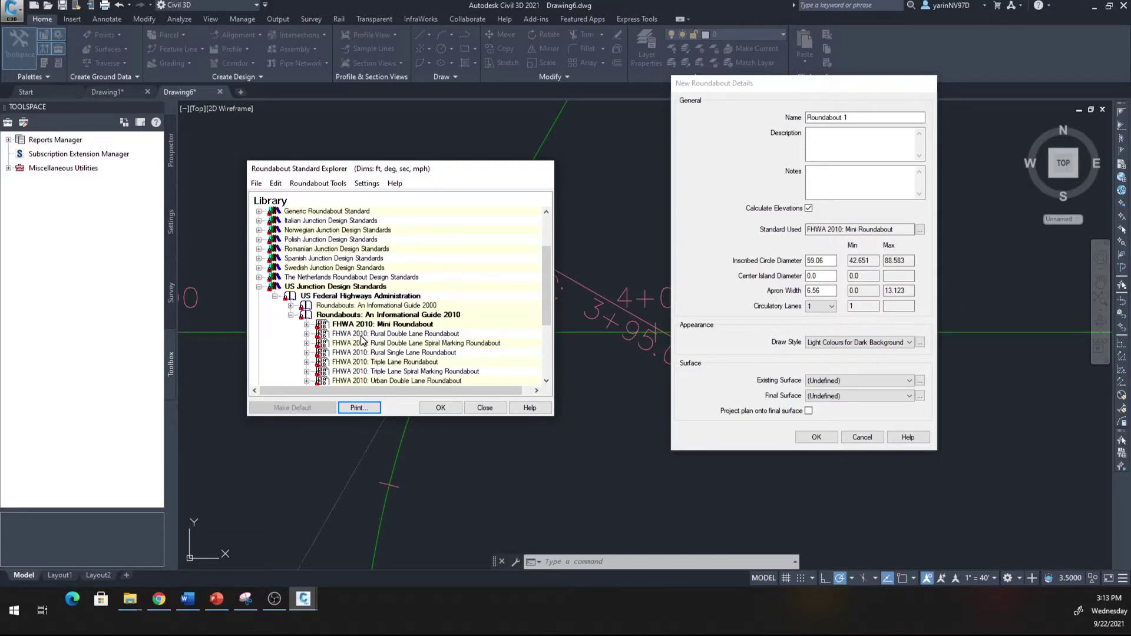
pyautogui.scroll(-2, 361, 340)
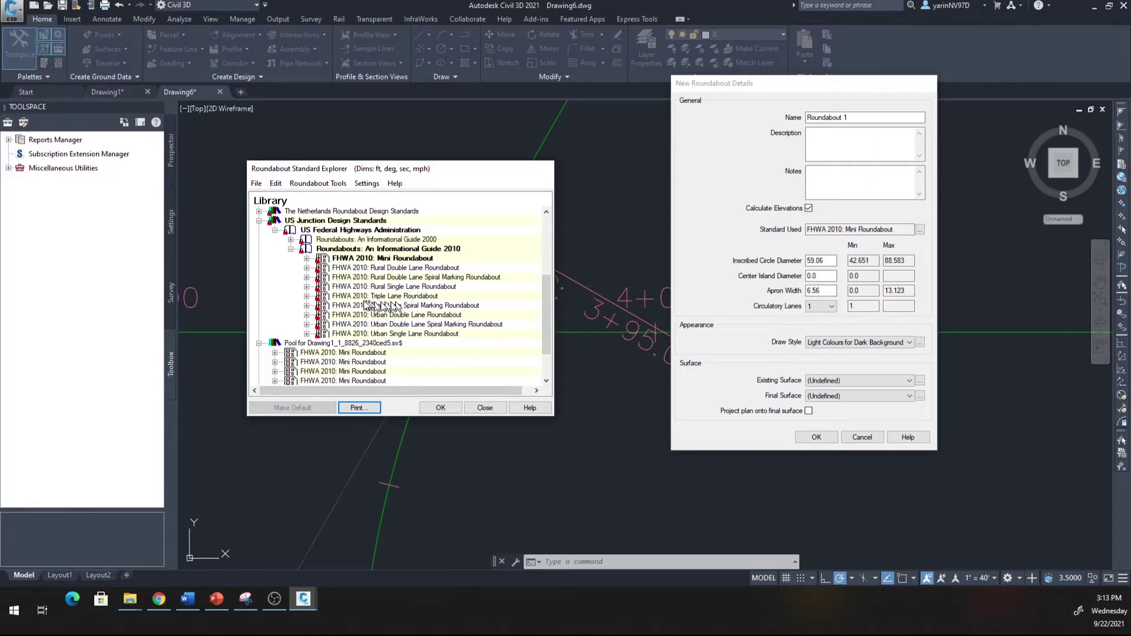
pyautogui.click(338, 298)
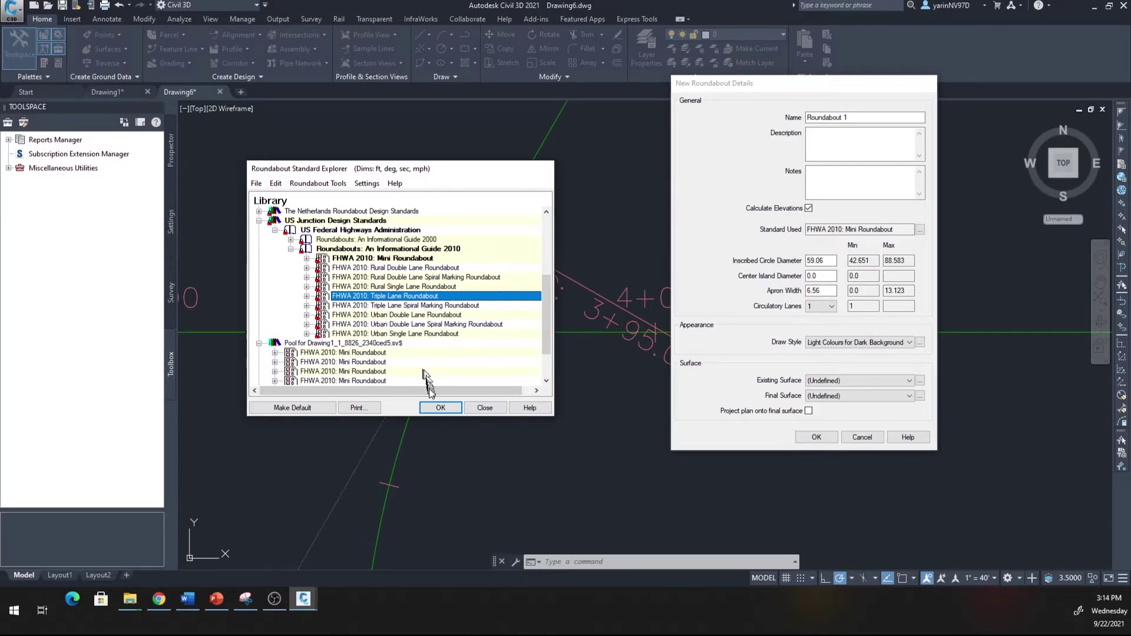
# Step: Name the roundabout Alton Circle with 328.74 inscribed diameter and 3 circulatory lanes
pyautogui.click(438, 407)
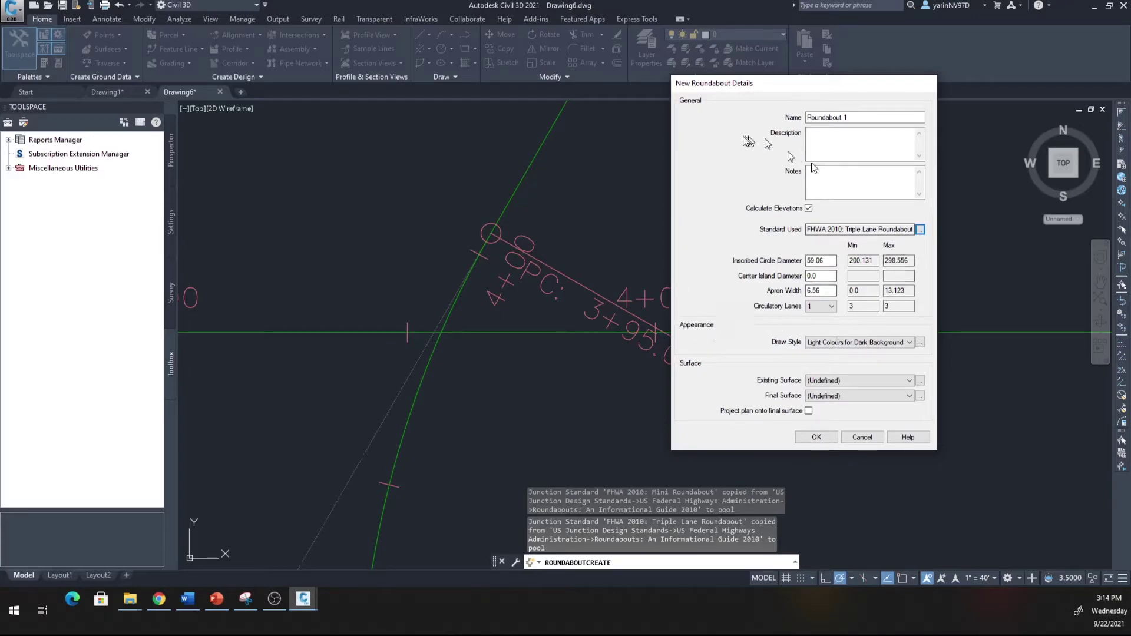
pyautogui.moveTo(860, 82); pyautogui.dragTo(807, 73)
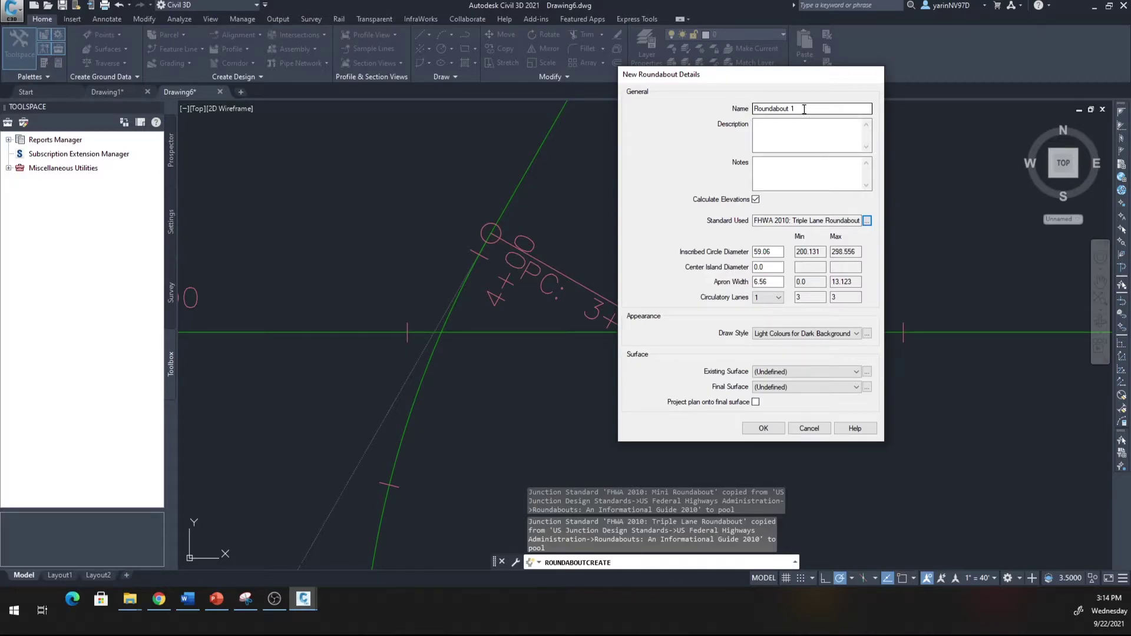
pyautogui.moveTo(804, 109); pyautogui.dragTo(742, 108)
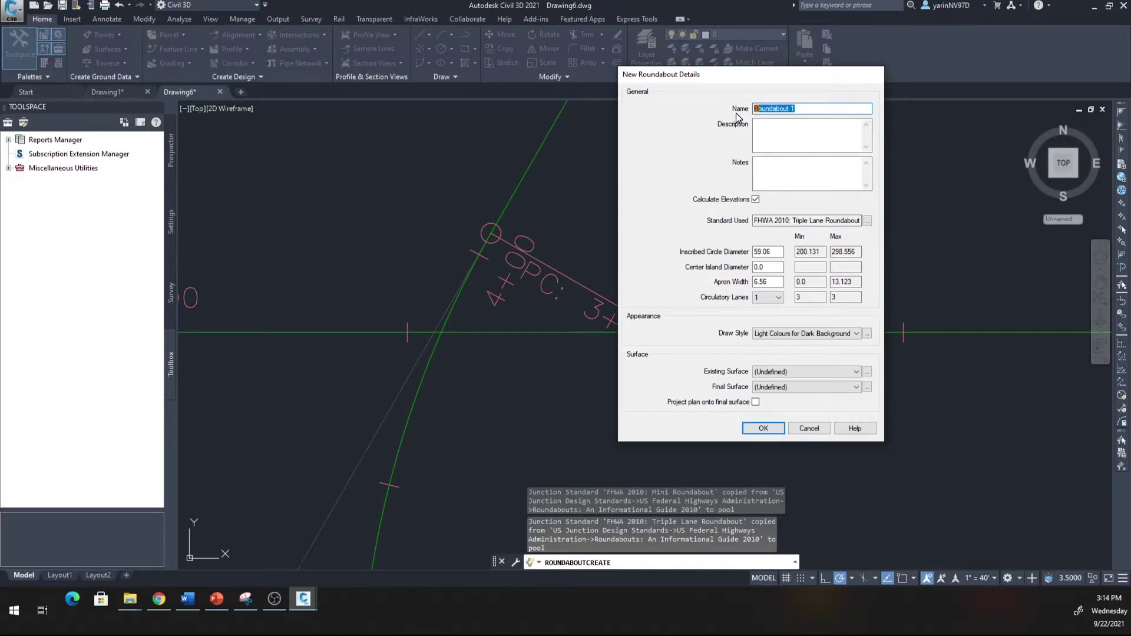
pyautogui.write('Alton Circle')
pyautogui.moveTo(778, 252); pyautogui.dragTo(754, 251)
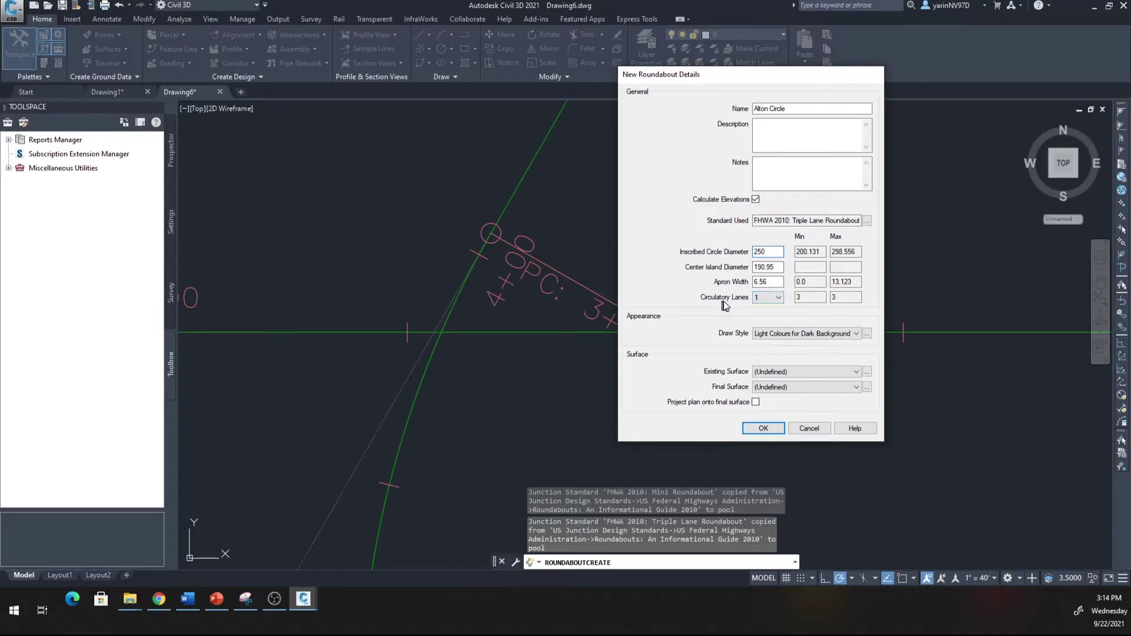
pyautogui.click(779, 299)
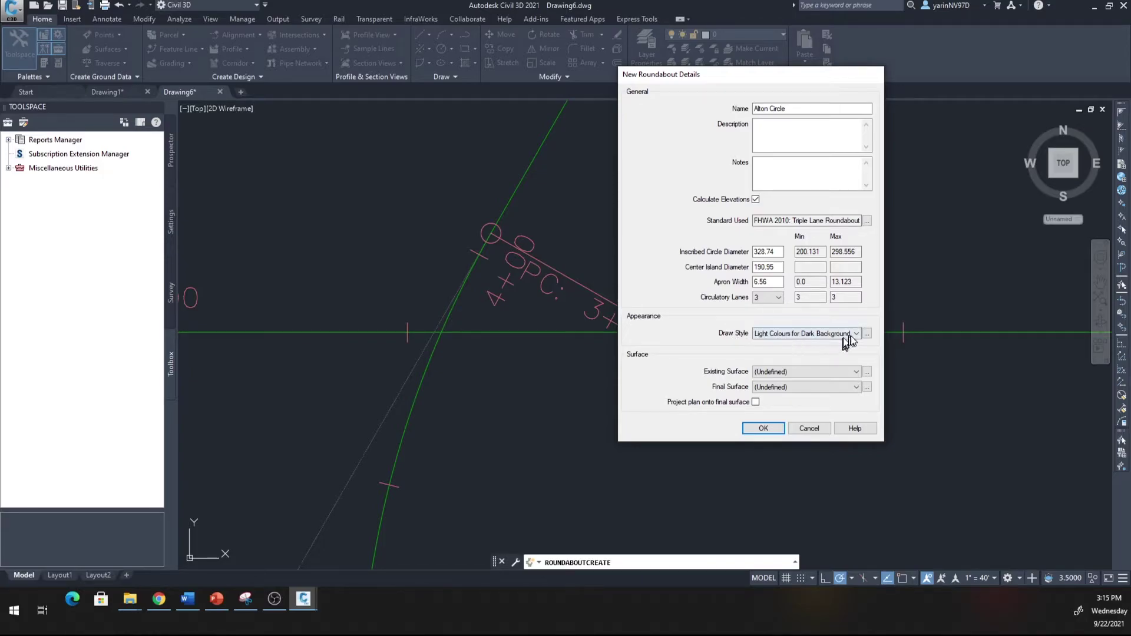
pyautogui.click(865, 334)
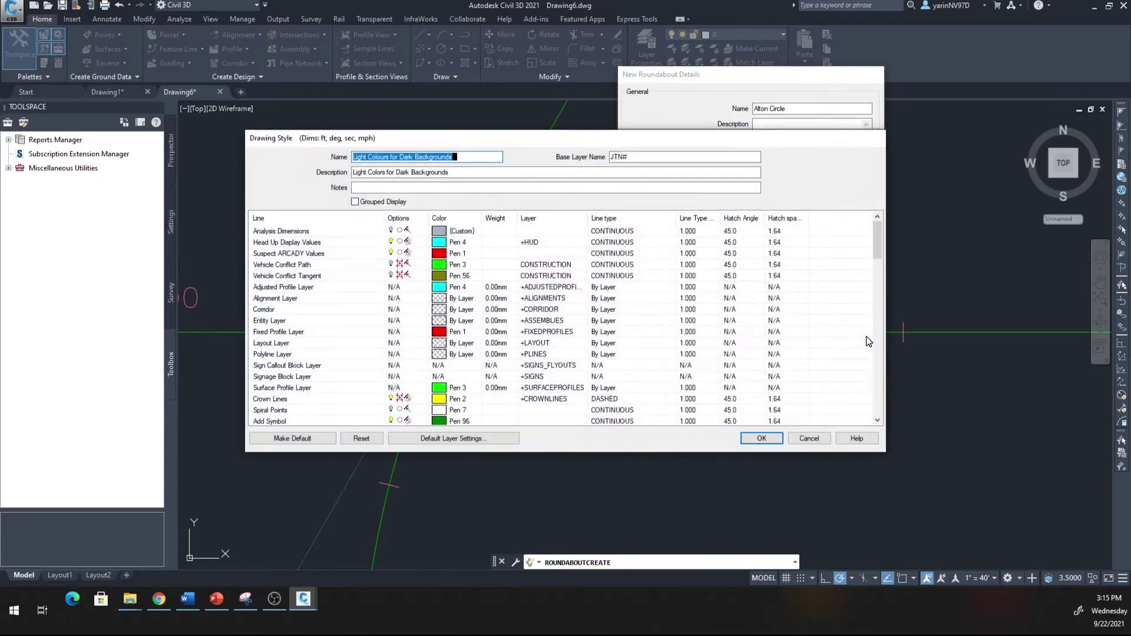
pyautogui.scroll(-15, 352, 329)
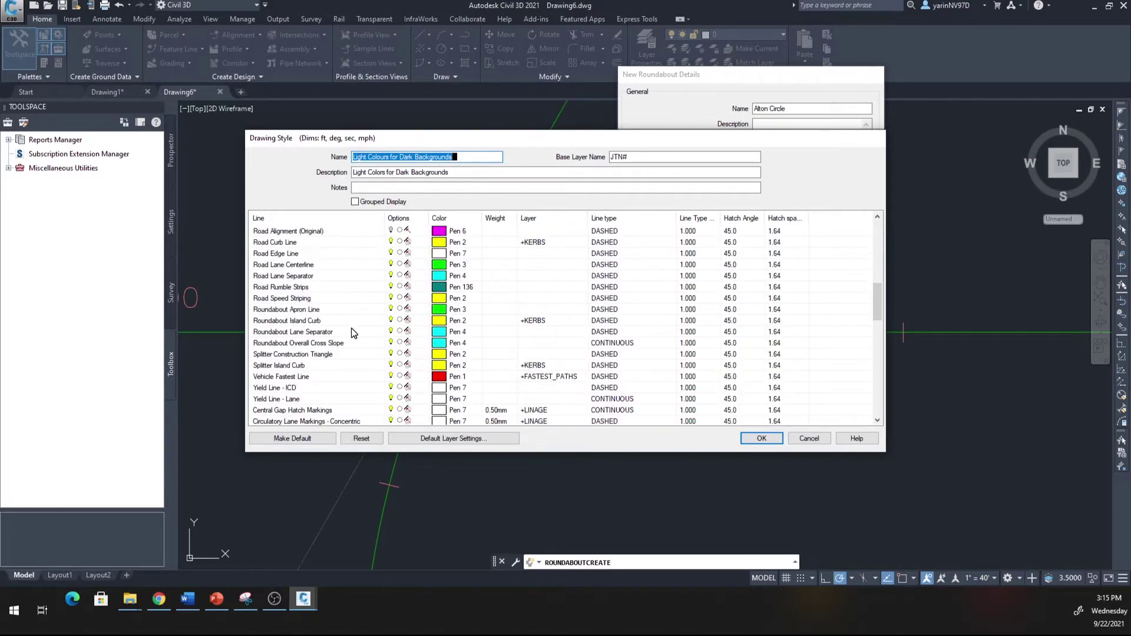
pyautogui.scroll(15, 360, 338)
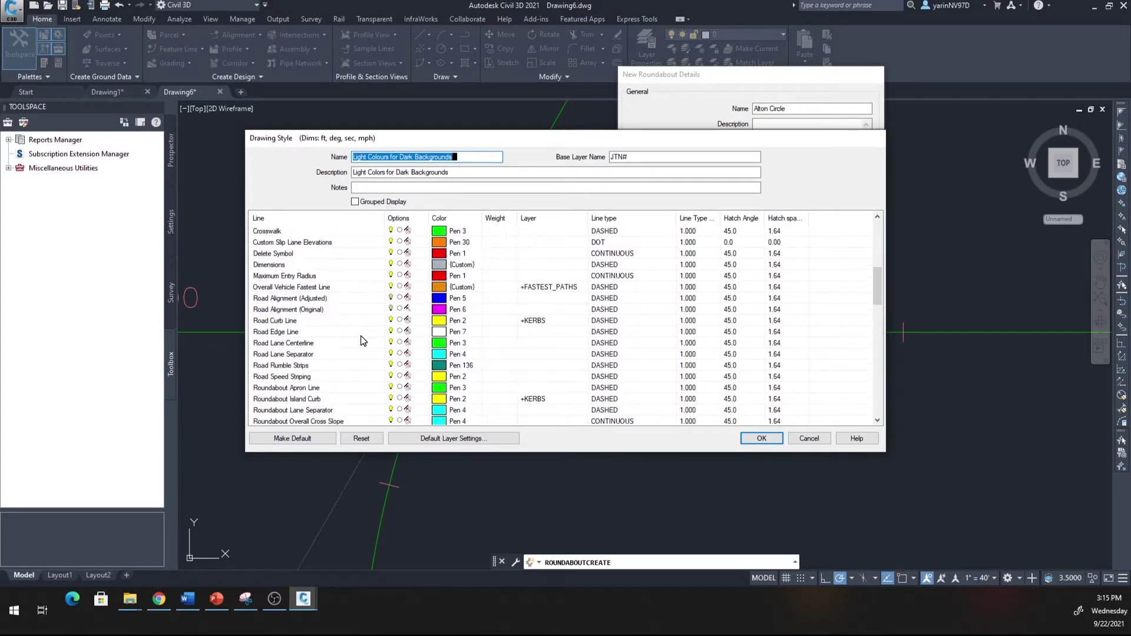
pyautogui.click(800, 439)
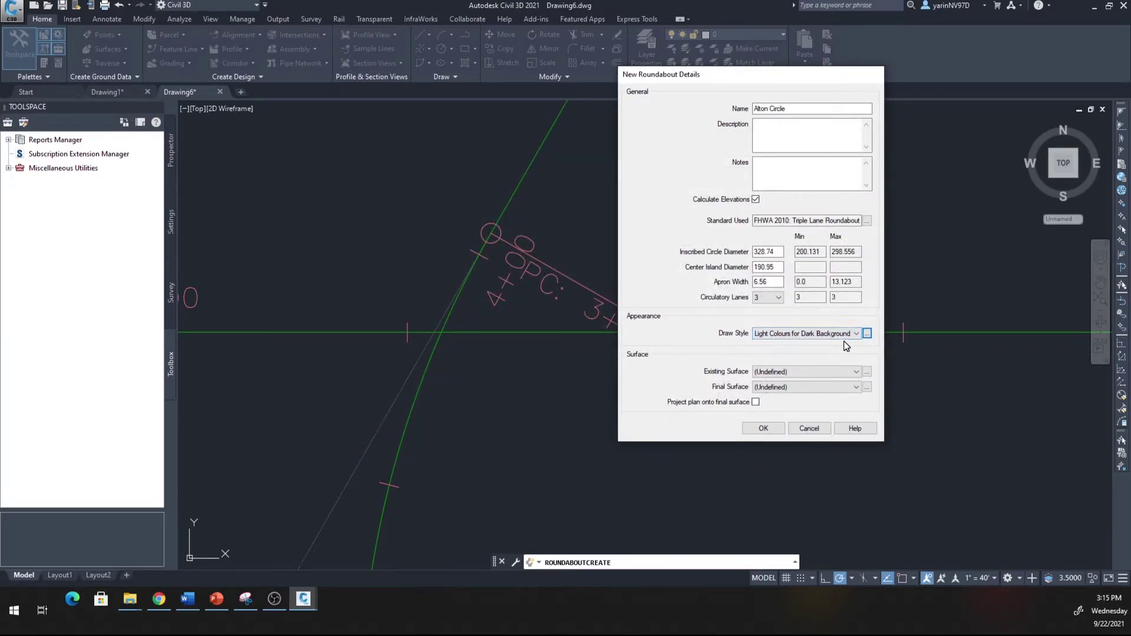
# Step: Project the Alton Circle plan onto the final surface and centre it at the alignment crossing
pyautogui.click(756, 403)
pyautogui.click(745, 431)
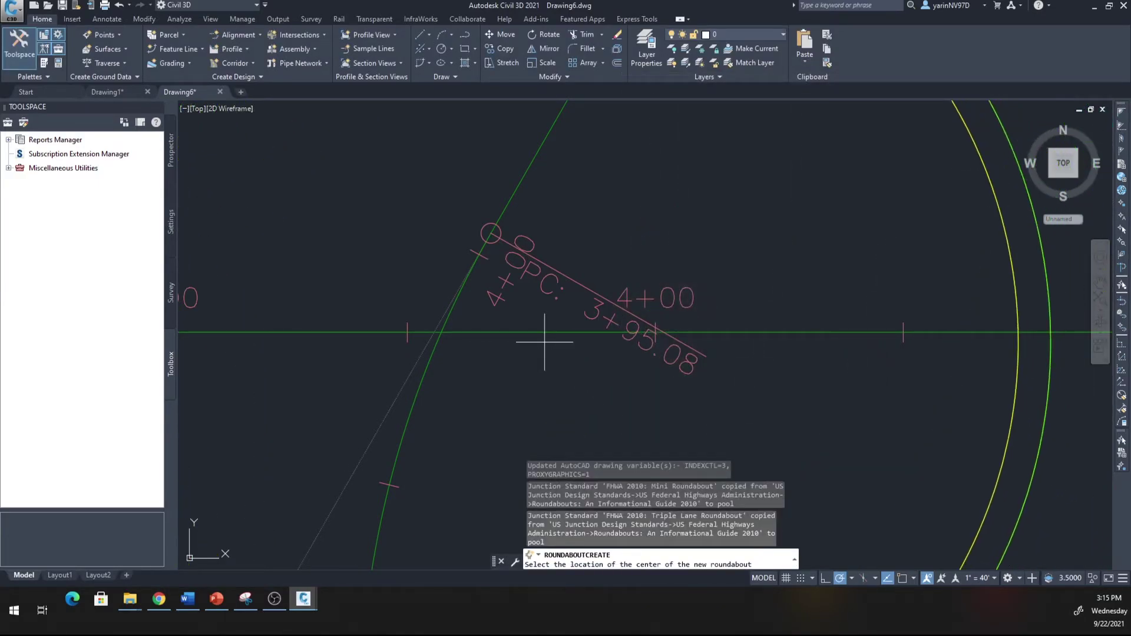
pyautogui.scroll(-4, 547, 342)
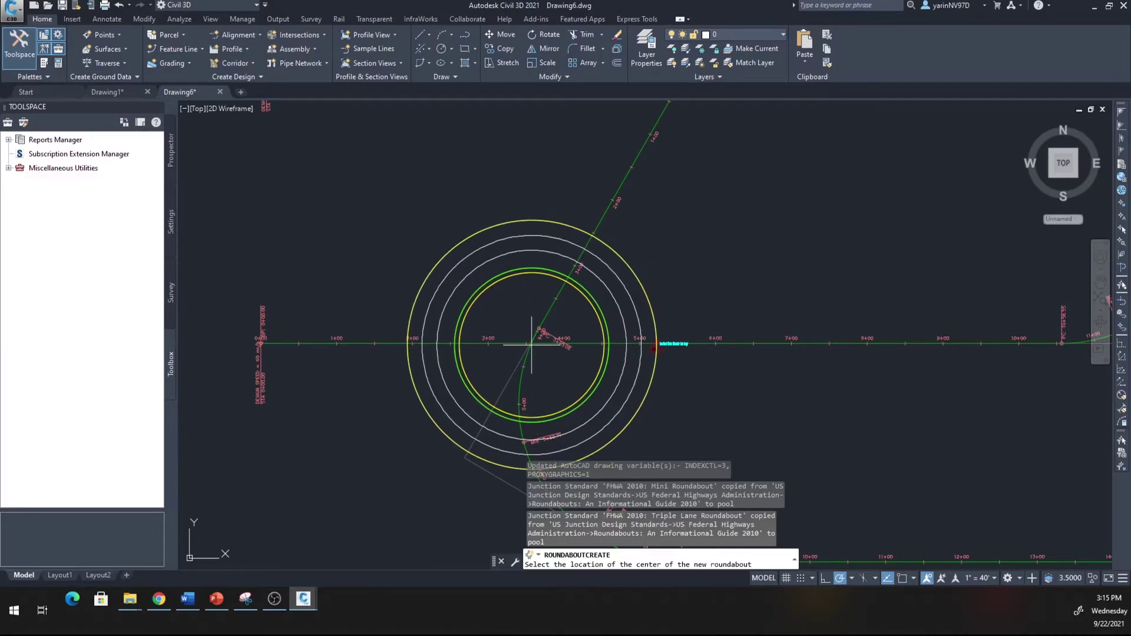
pyautogui.click(531, 345)
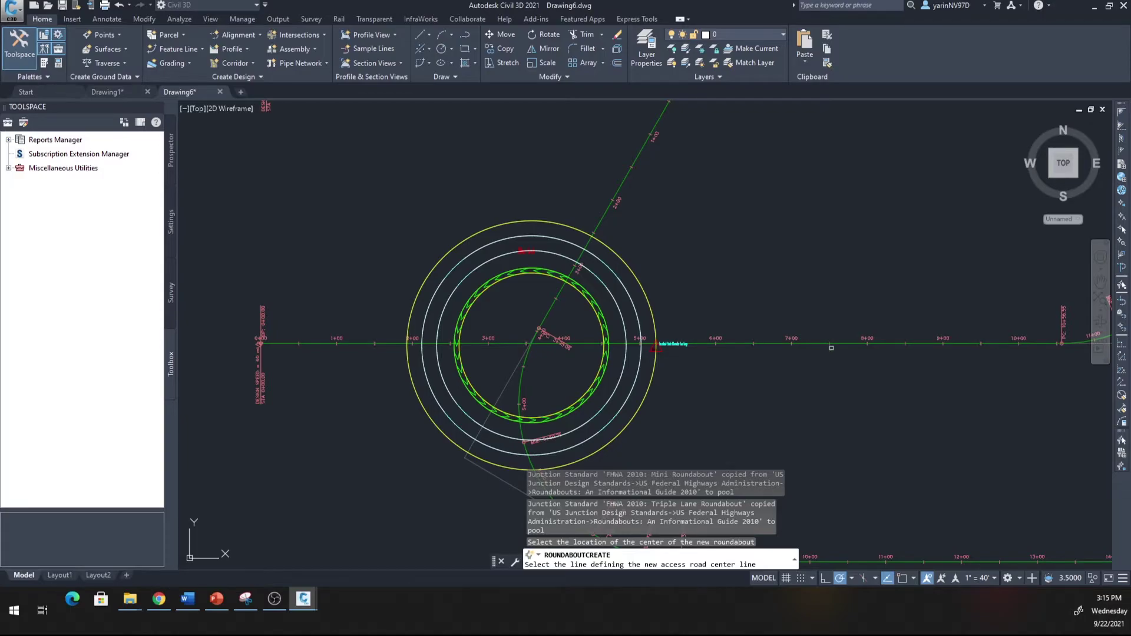
# Step: Pick the eastern alignment as the first arm, OldBay Road
pyautogui.click(831, 344)
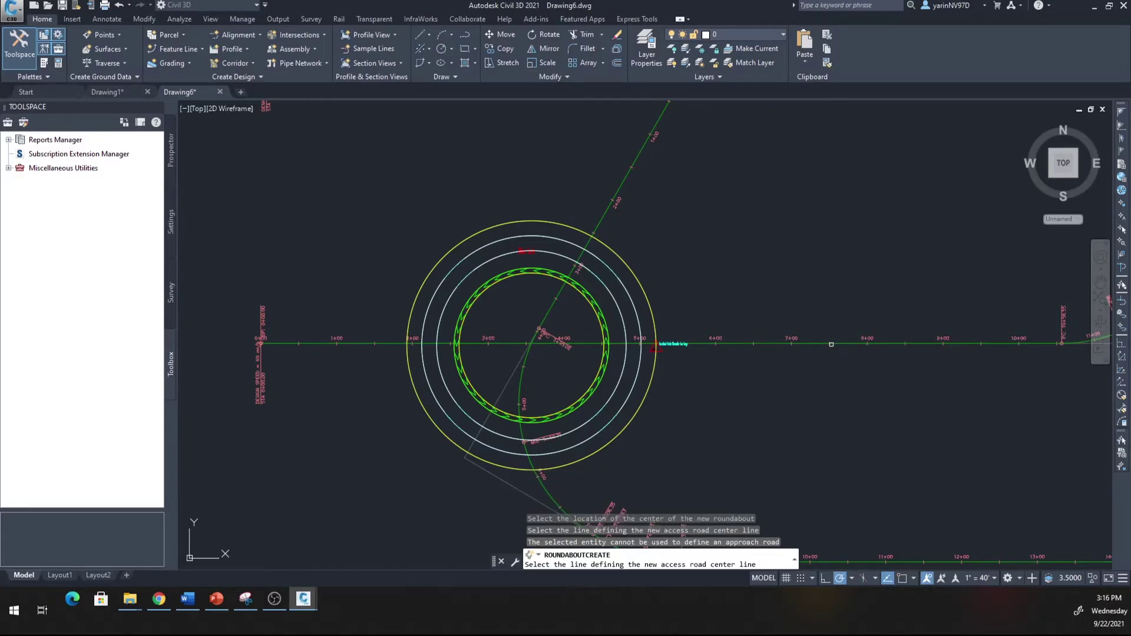
pyautogui.click(830, 343)
pyautogui.scroll(-3, 797, 340)
pyautogui.scroll(5, 736, 340)
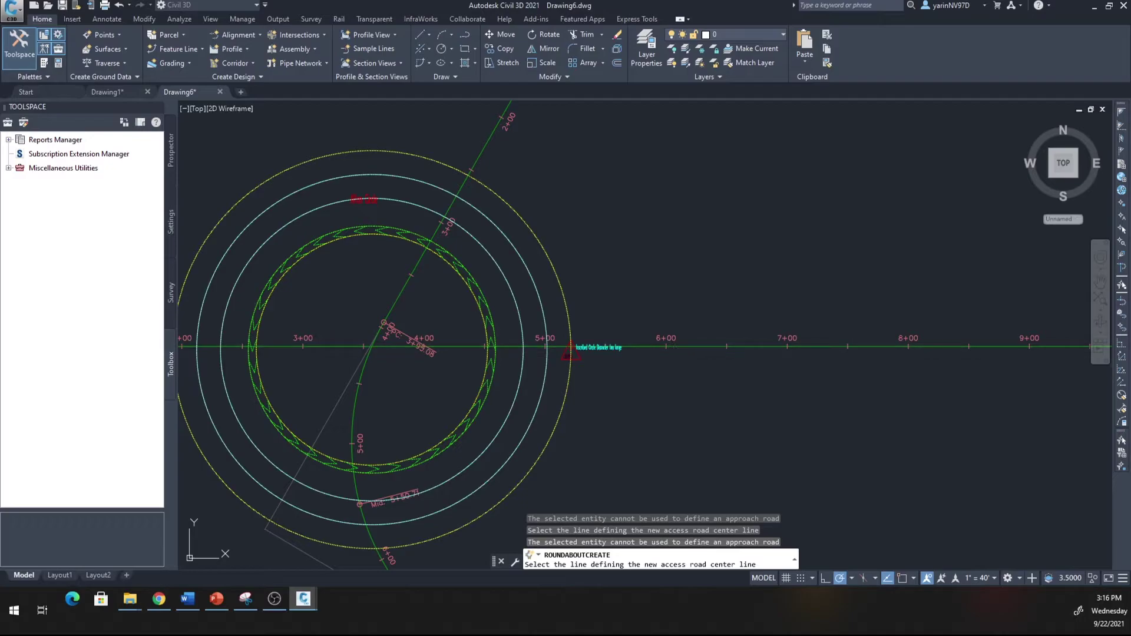
pyautogui.click(671, 345)
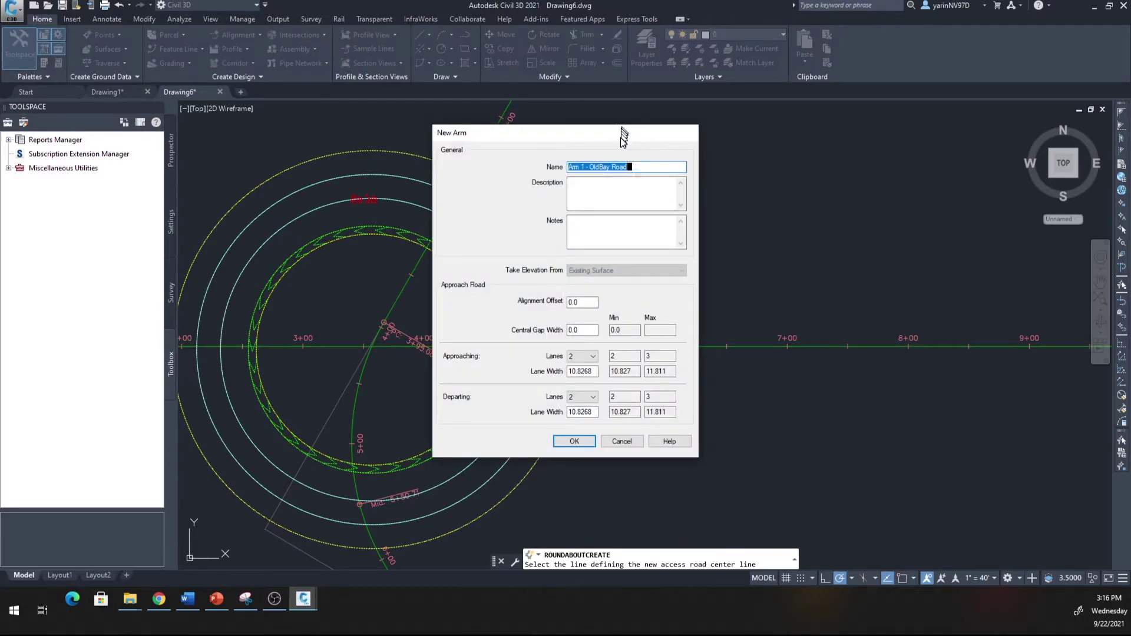
# Step: Give Arm 1 - OldBay Road 3 approaching lanes and 11.5 lane width in both directions
pyautogui.moveTo(626, 134); pyautogui.dragTo(801, 132)
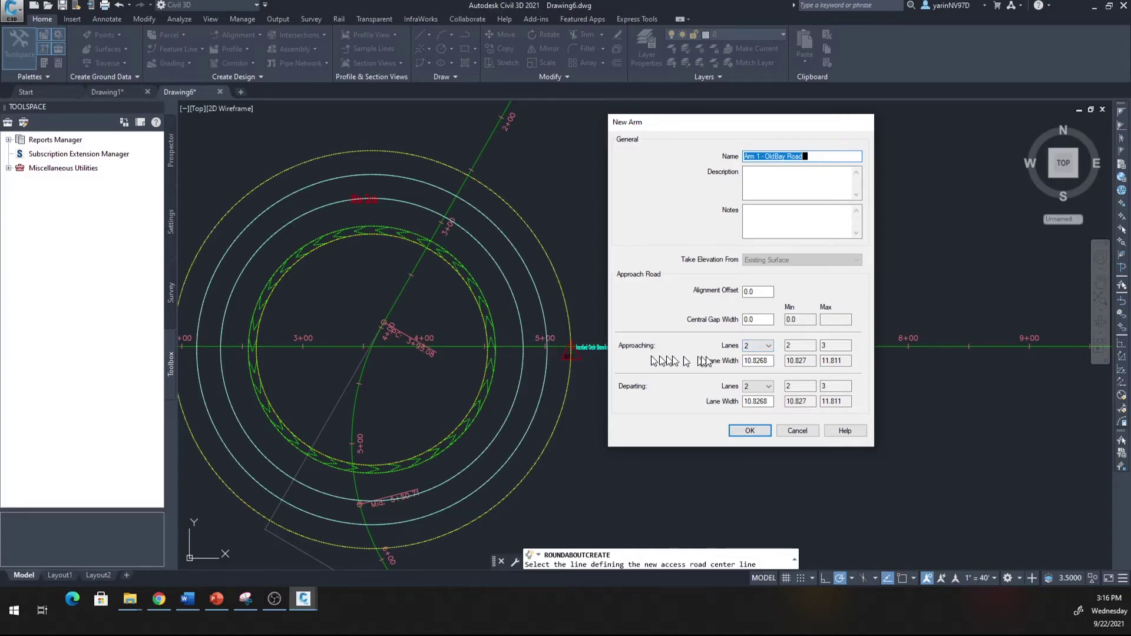
pyautogui.click(767, 347)
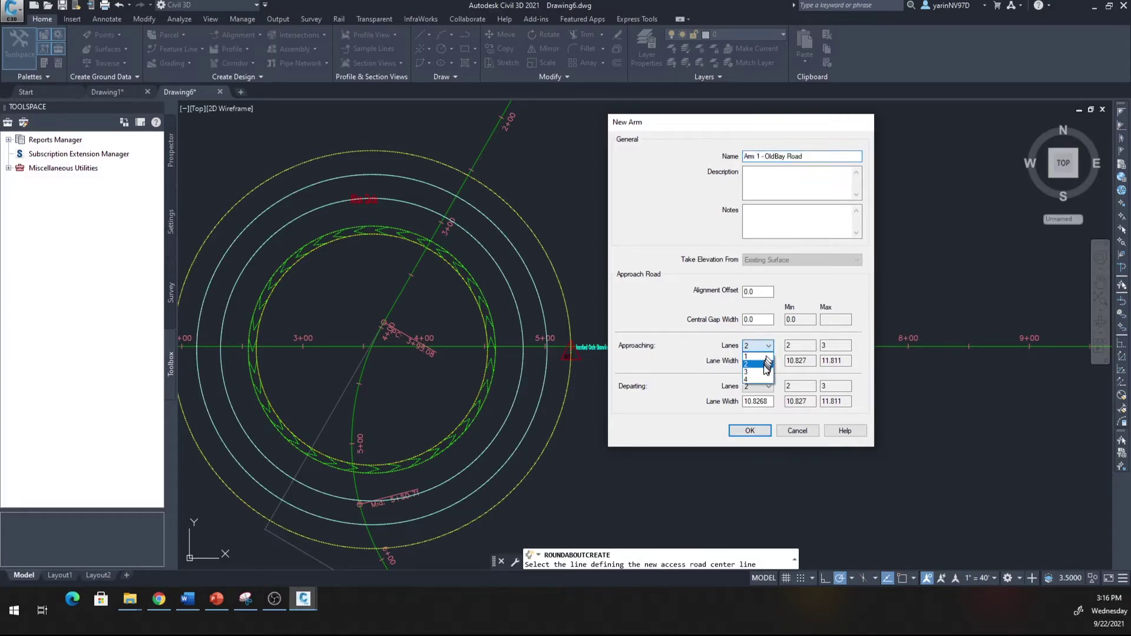
pyautogui.click(760, 372)
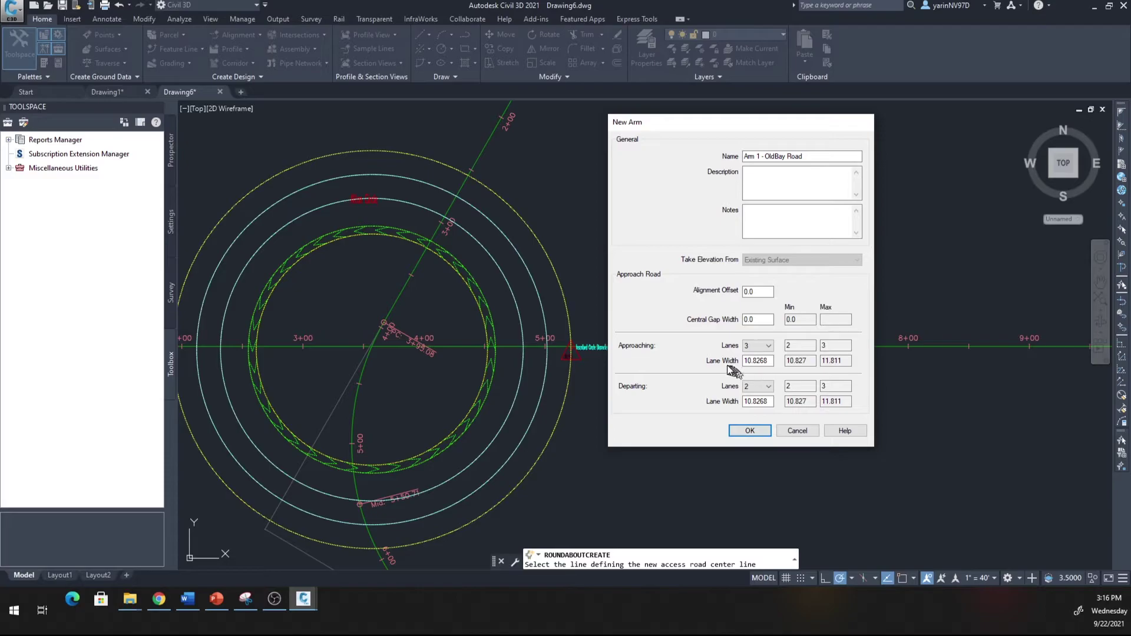
pyautogui.moveTo(773, 361); pyautogui.dragTo(740, 360)
pyautogui.write('11')
pyautogui.write('.5')
pyautogui.press('Tab')
pyautogui.write('1')
pyautogui.click(751, 430)
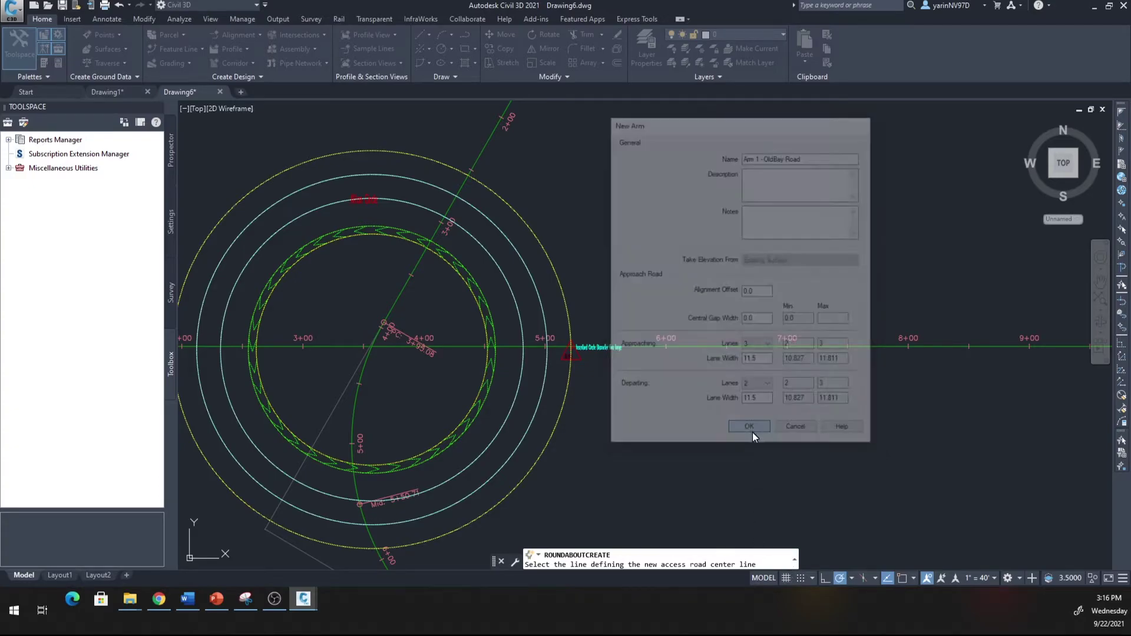
pyautogui.scroll(-3, 777, 396)
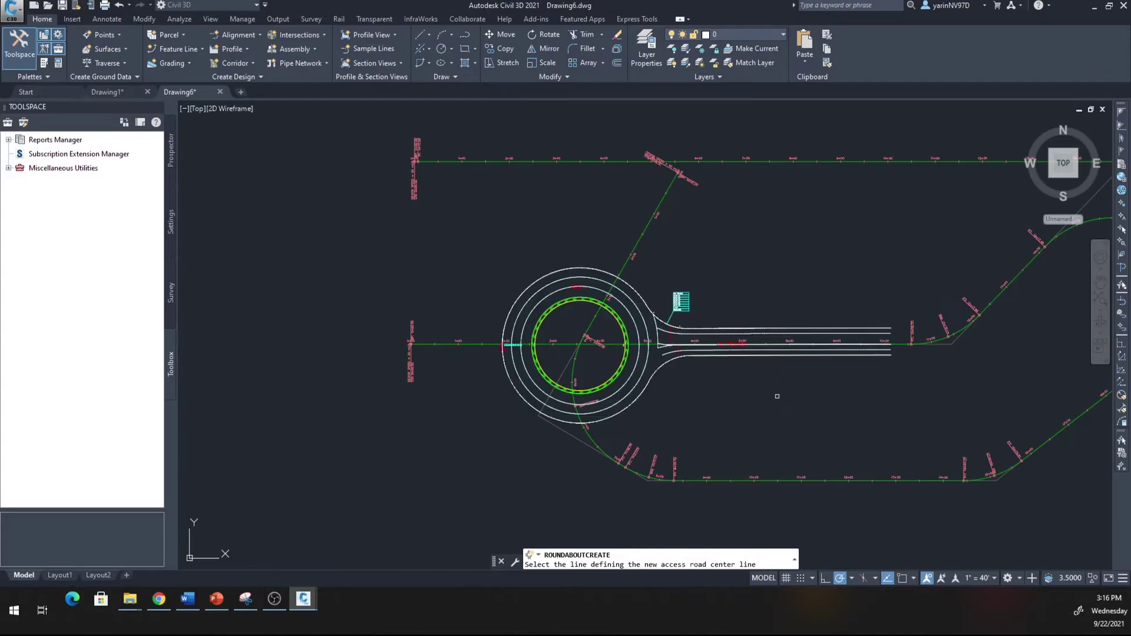
# Step: Pick the Alton Road alignment and create its northeast arm with 11.5 approaching and departing lane widths
pyautogui.scroll(2, 822, 374)
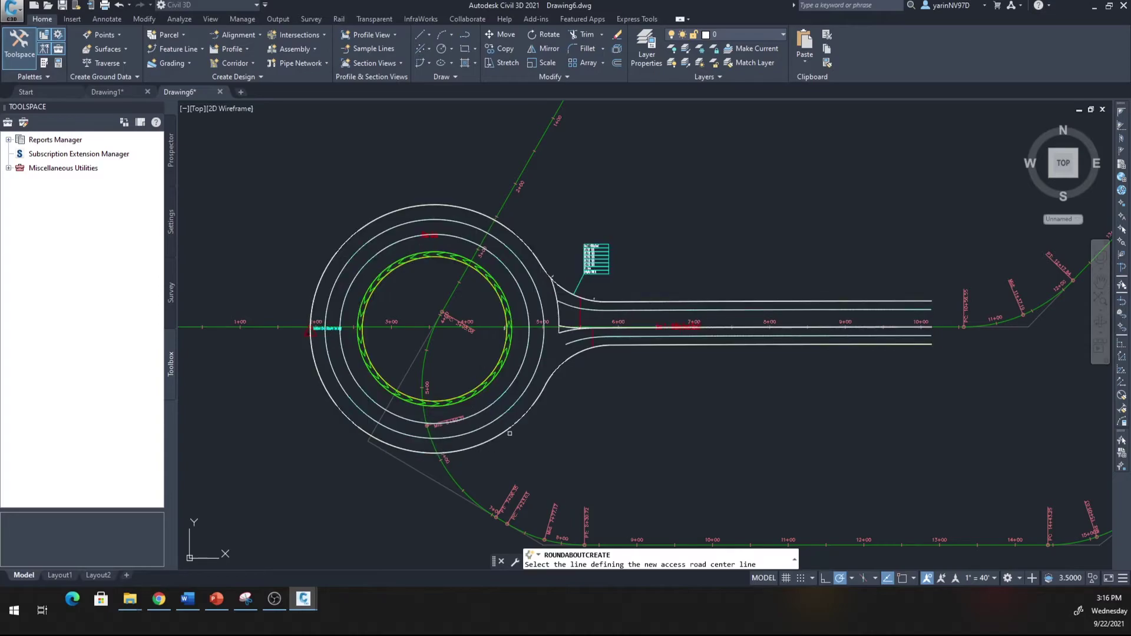
pyautogui.scroll(-2, 510, 433)
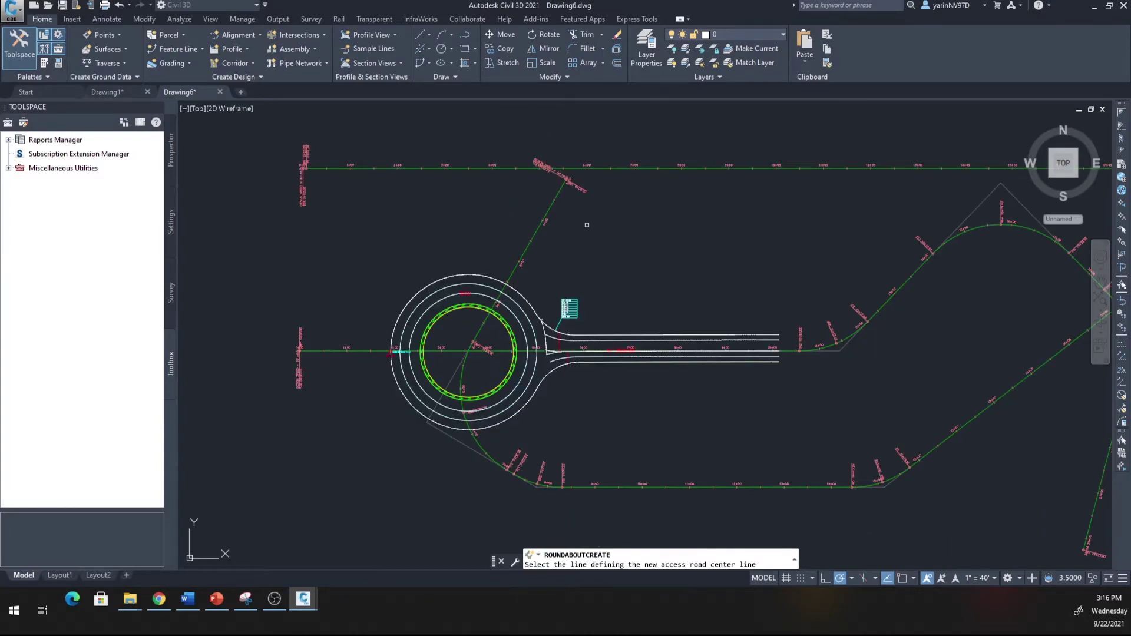
pyautogui.click(544, 215)
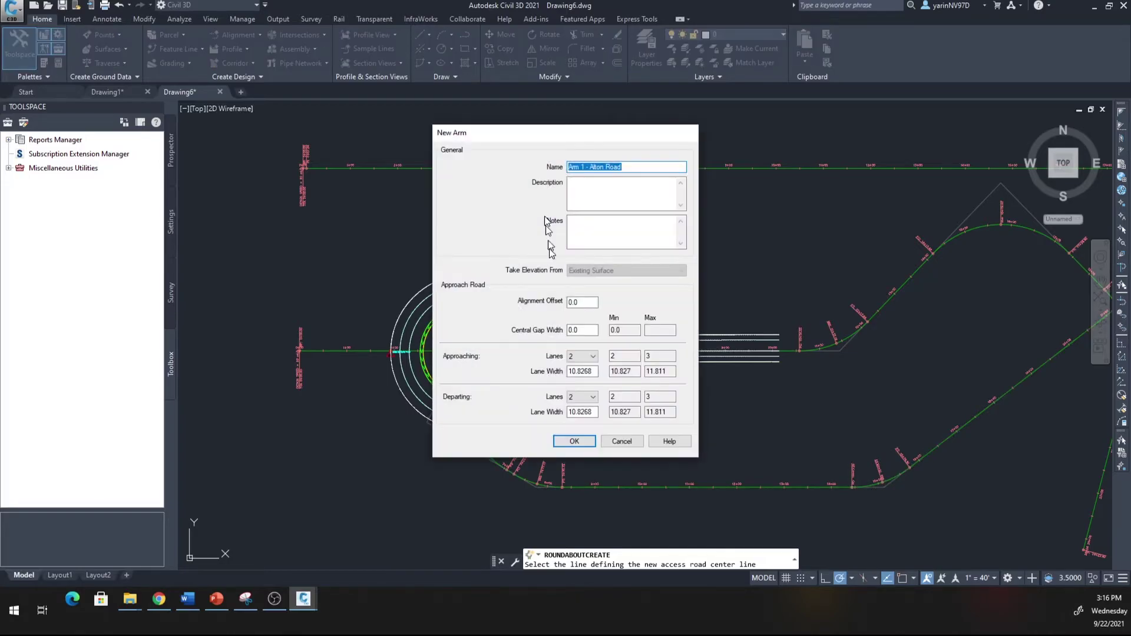
pyautogui.click(594, 371)
pyautogui.moveTo(594, 371); pyautogui.dragTo(567, 372)
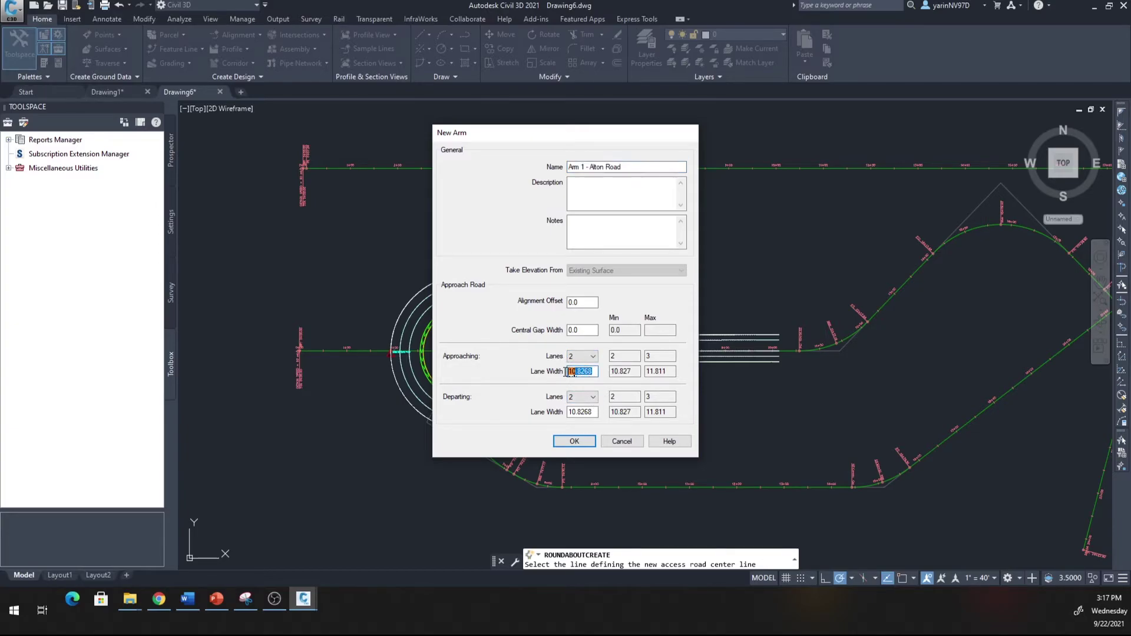
pyautogui.write('11.5')
pyautogui.moveTo(594, 411); pyautogui.dragTo(573, 412)
pyautogui.write('11')
pyautogui.click(574, 442)
pyautogui.scroll(5, 527, 259)
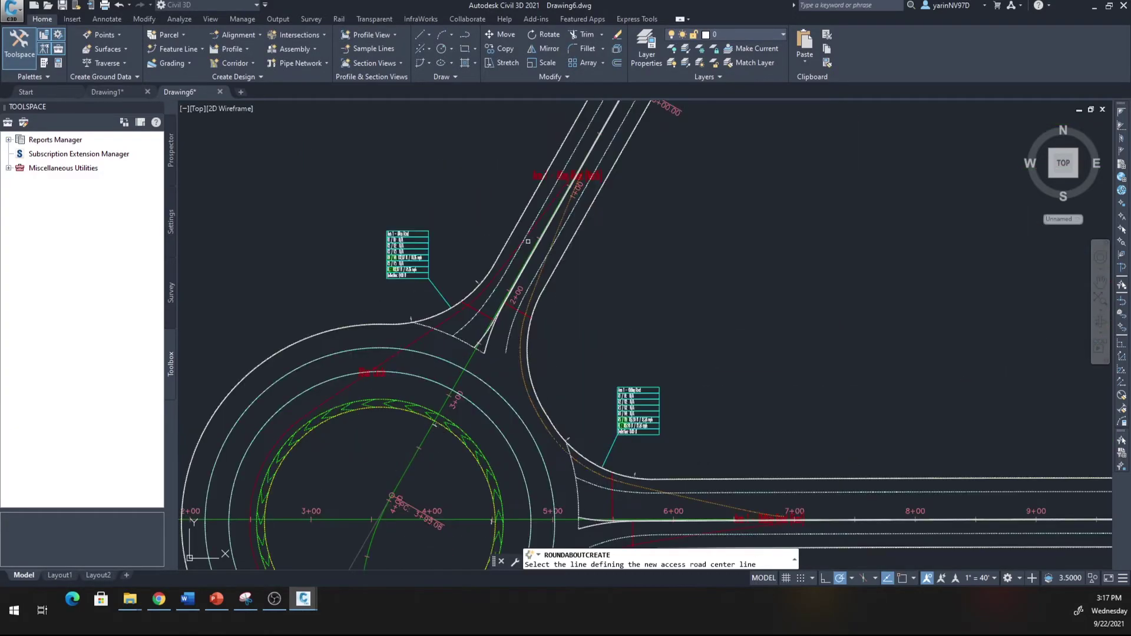
# Step: Create the south-east Alton Road arm with three approaching lanes and 11.5 lane widths
pyautogui.scroll(-5, 529, 260)
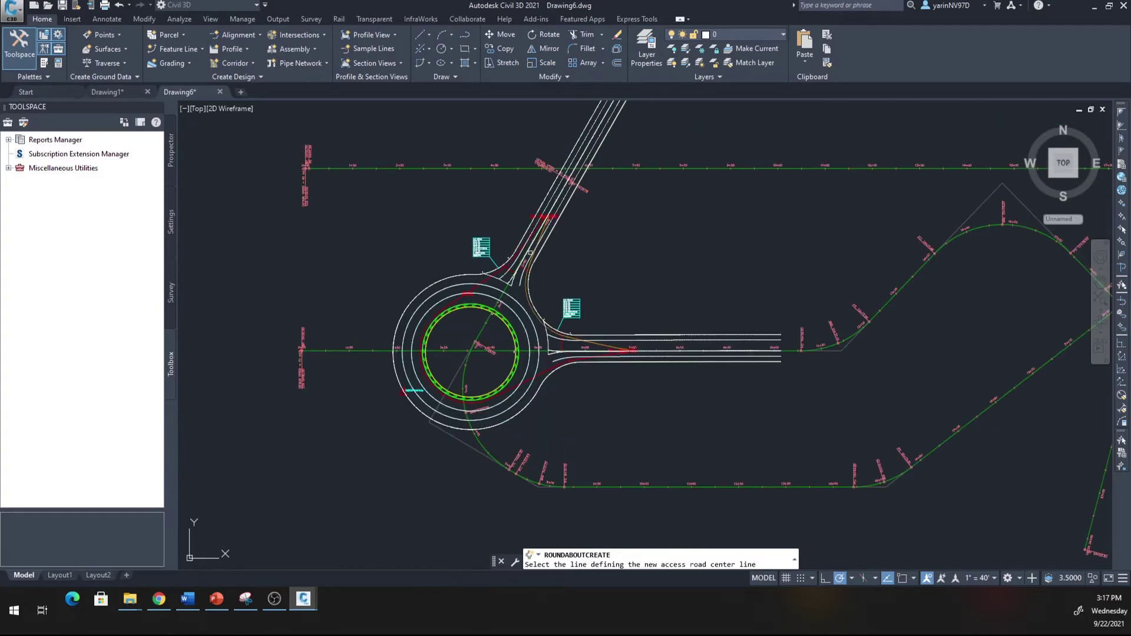
pyautogui.click(480, 442)
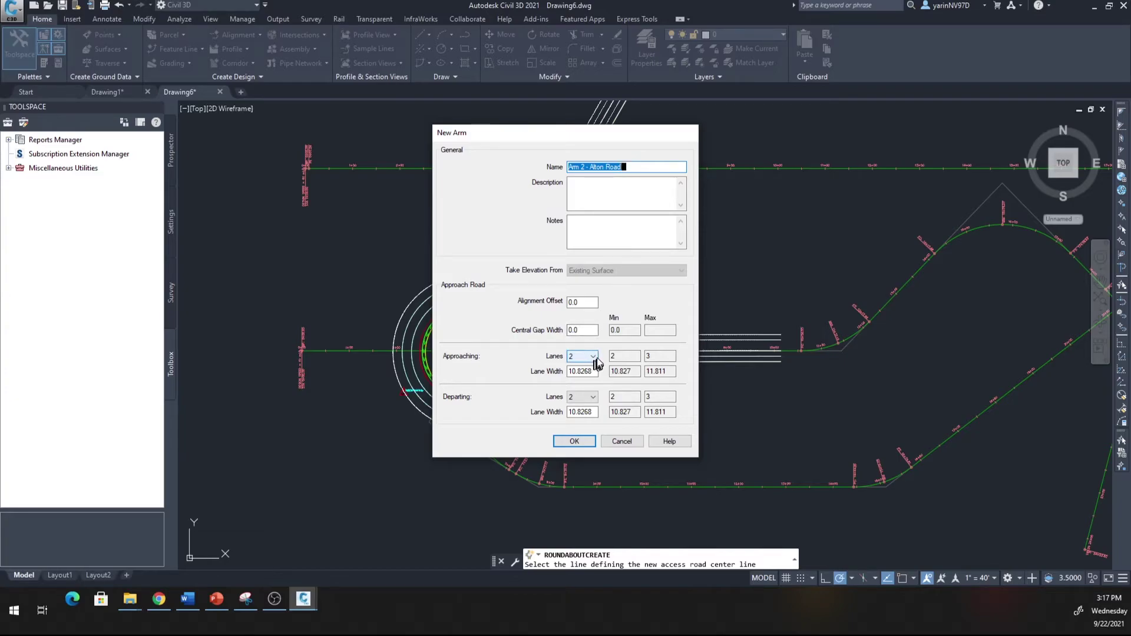
pyautogui.click(592, 357)
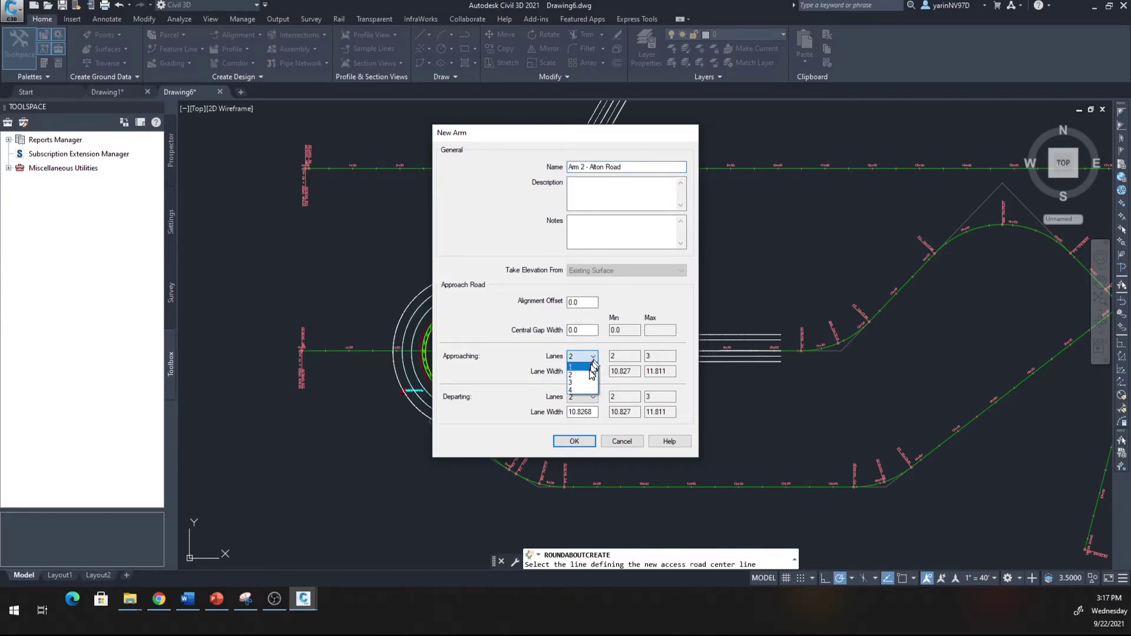
pyautogui.click(586, 383)
pyautogui.moveTo(595, 371); pyautogui.dragTo(553, 369)
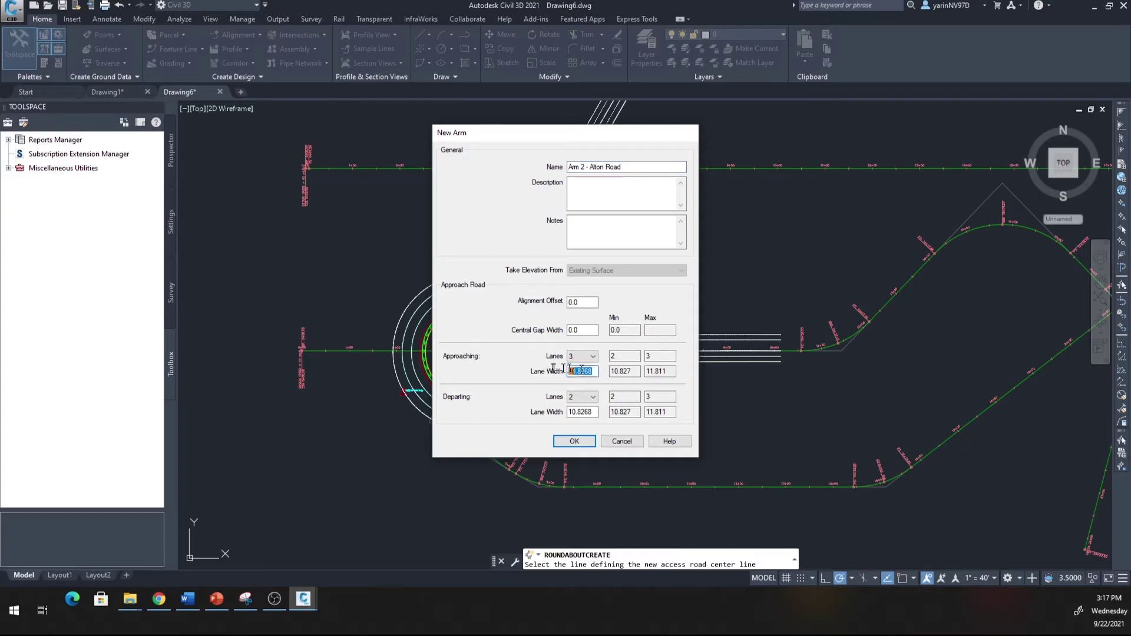
pyautogui.write('11.5')
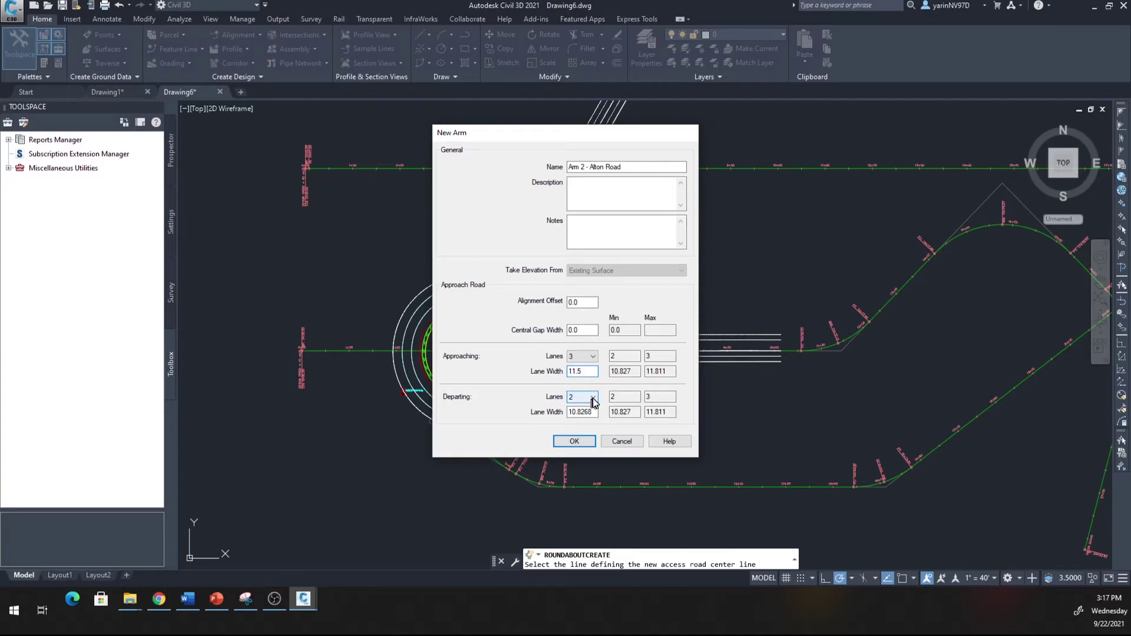
pyautogui.click(571, 410)
pyautogui.moveTo(596, 411); pyautogui.dragTo(574, 411)
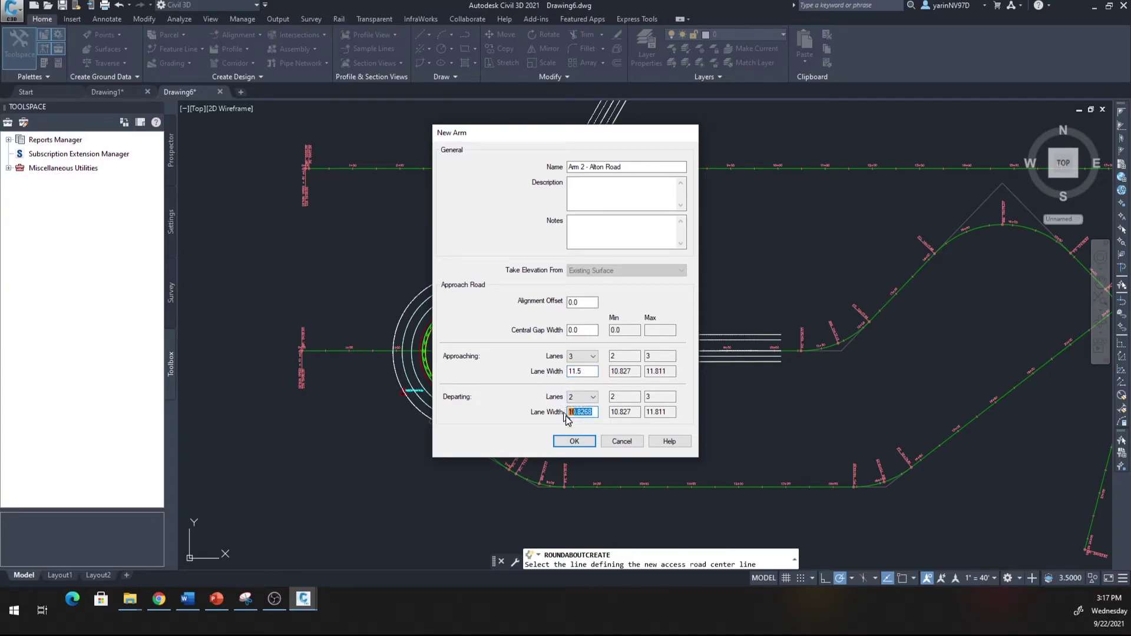
pyautogui.write('11.5')
pyautogui.click(575, 442)
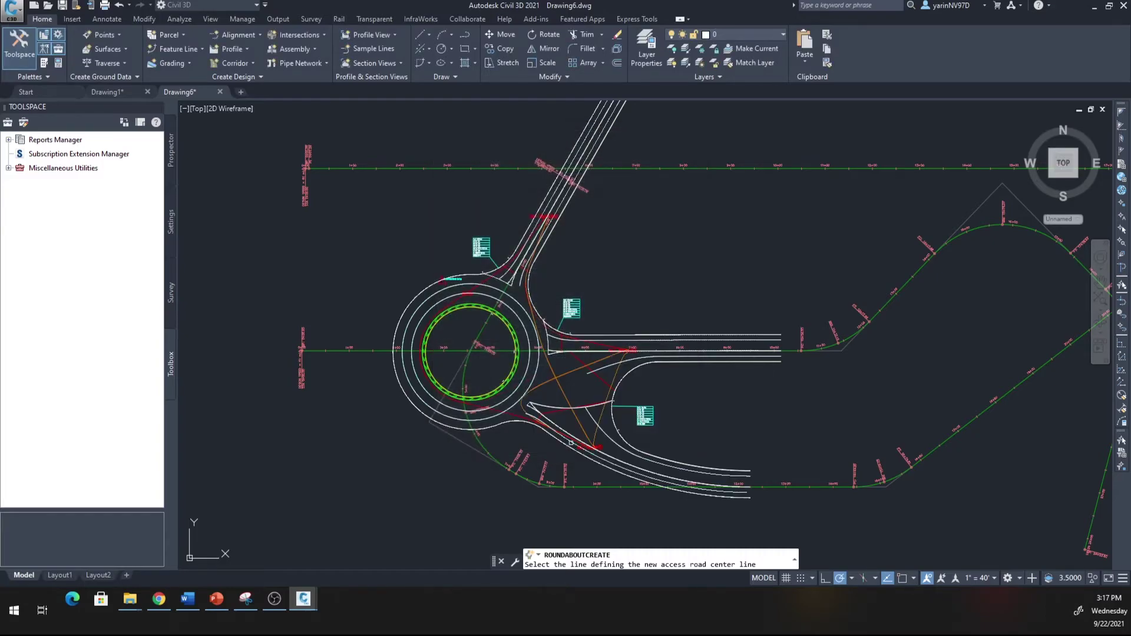
# Step: Pick the western alignment as the centre line of the next arm, Arm 2 - OldBay Road
pyautogui.scroll(-2, 519, 438)
pyautogui.scroll(5, 514, 437)
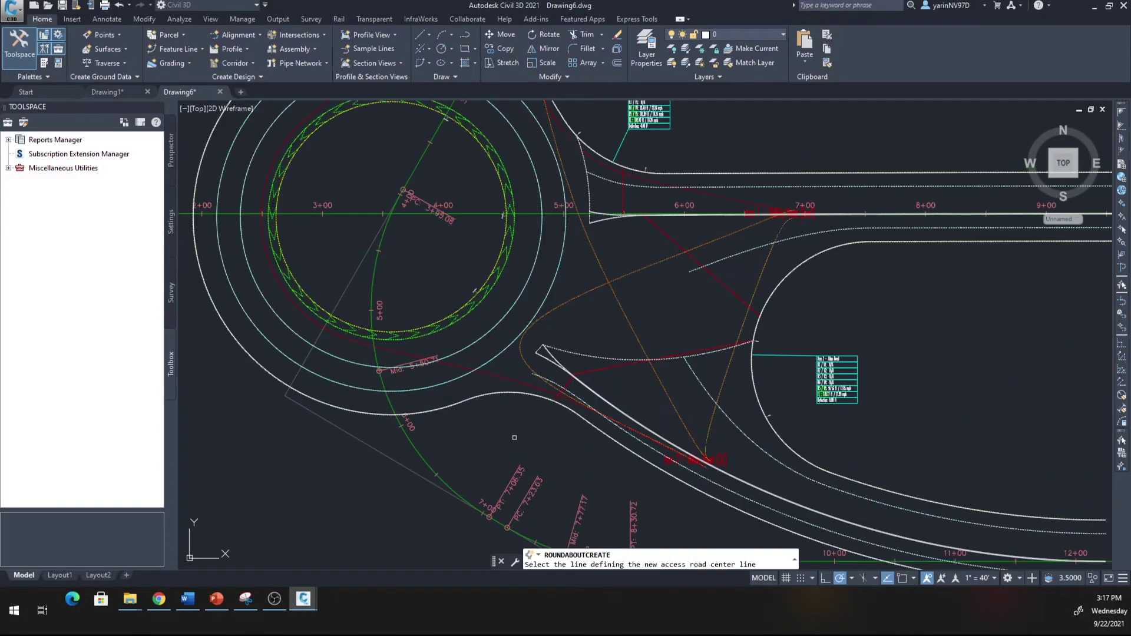
pyautogui.scroll(-4, 567, 437)
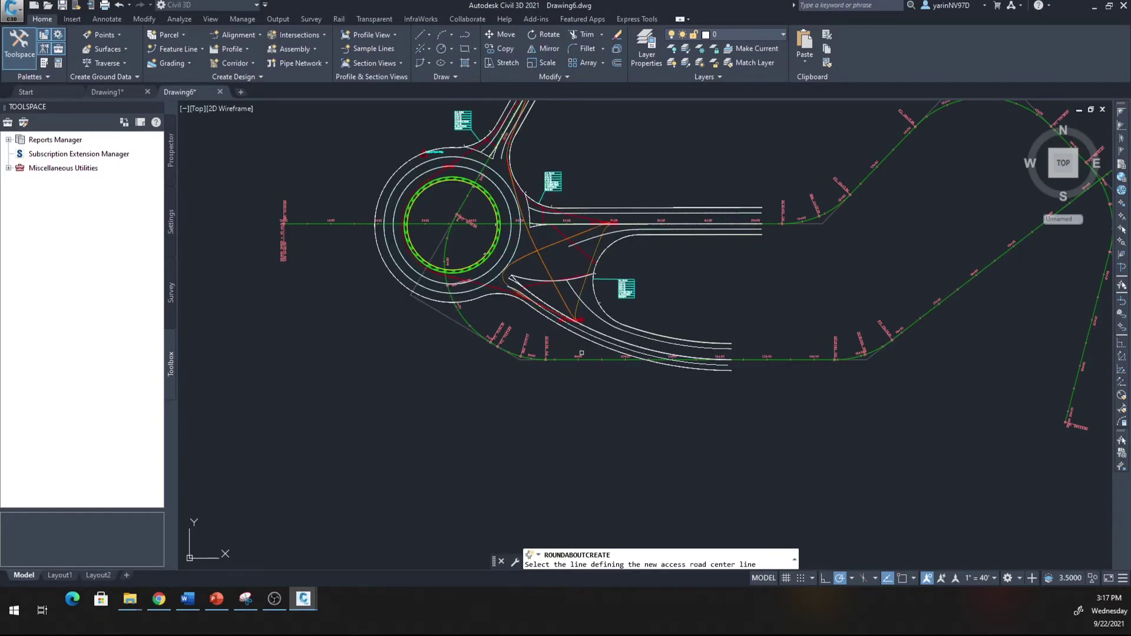
pyautogui.scroll(4, 322, 258)
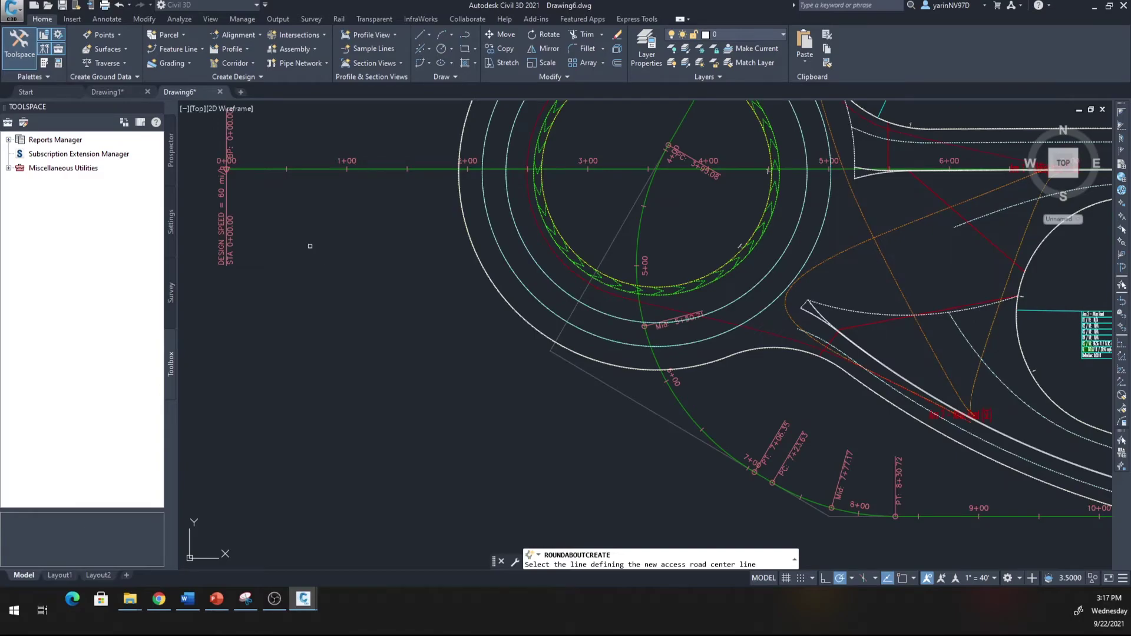
pyautogui.moveTo(310, 246); pyautogui.dragTo(376, 384, button='middle')
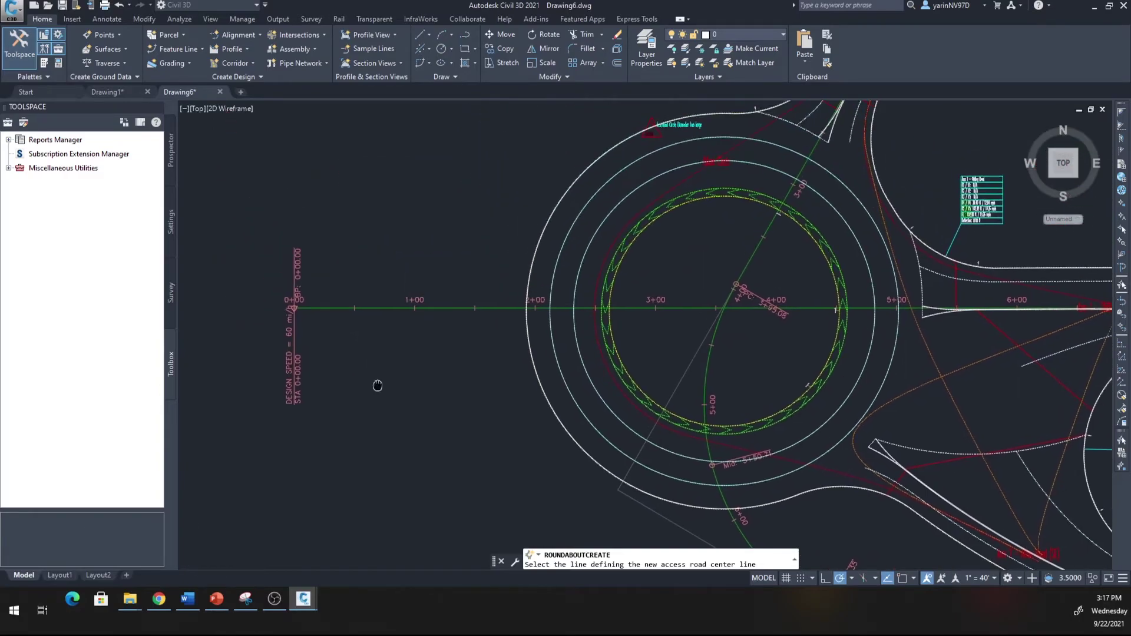
pyautogui.click(390, 308)
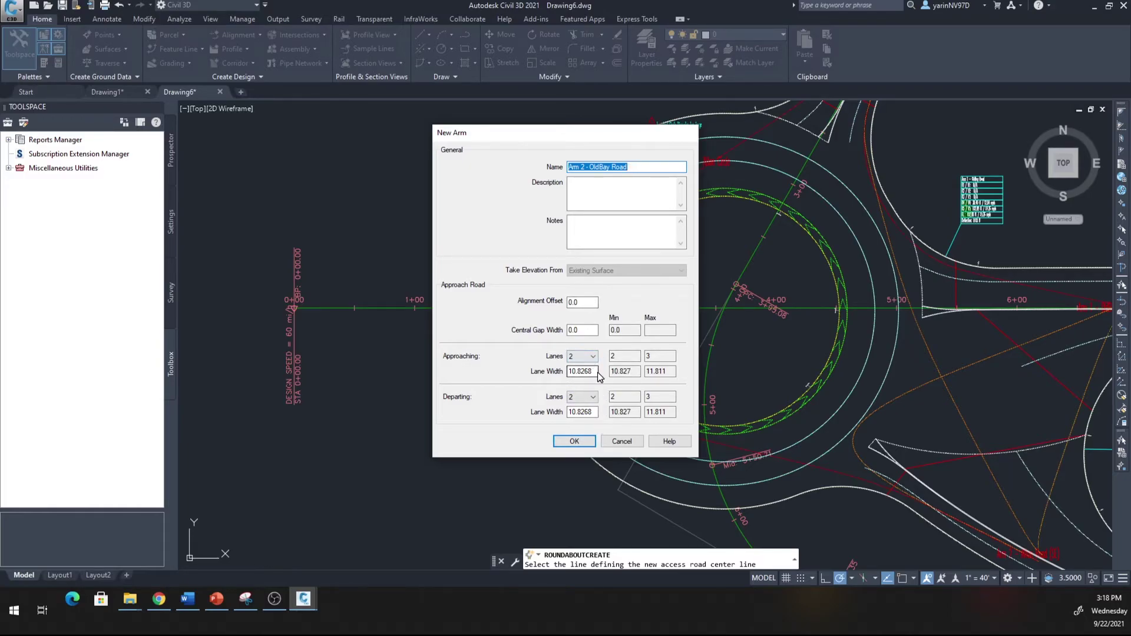
# Step: Create Arm 2 - OldBay Road with three approaching and three departing lanes, each 11.5 wide
pyautogui.moveTo(595, 371); pyautogui.dragTo(563, 371)
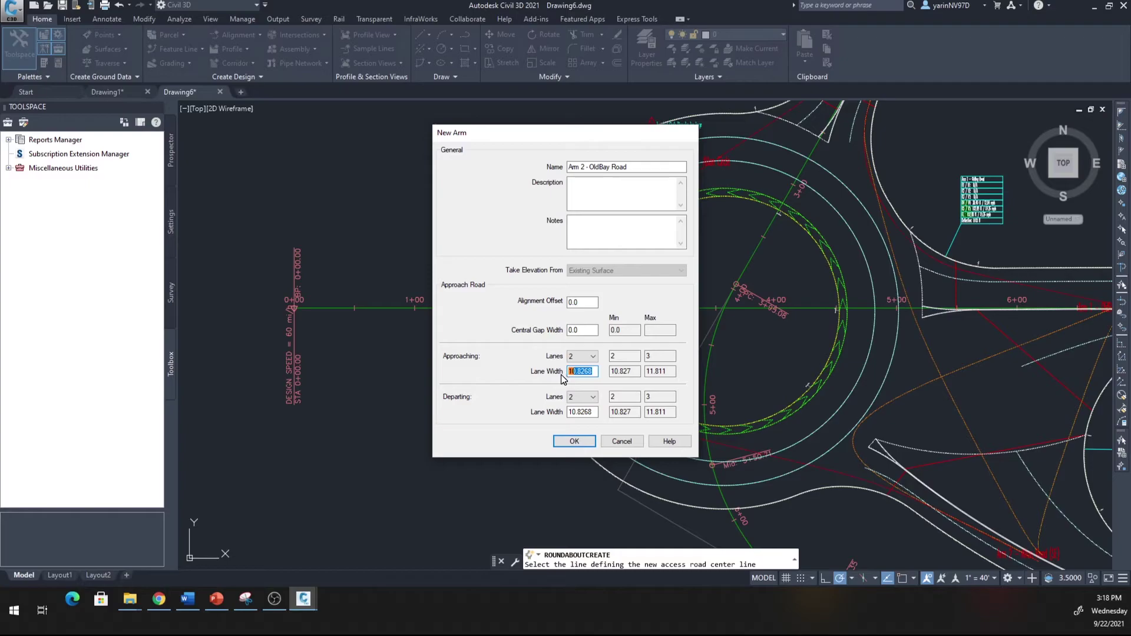
pyautogui.write('11.5')
pyautogui.click(593, 358)
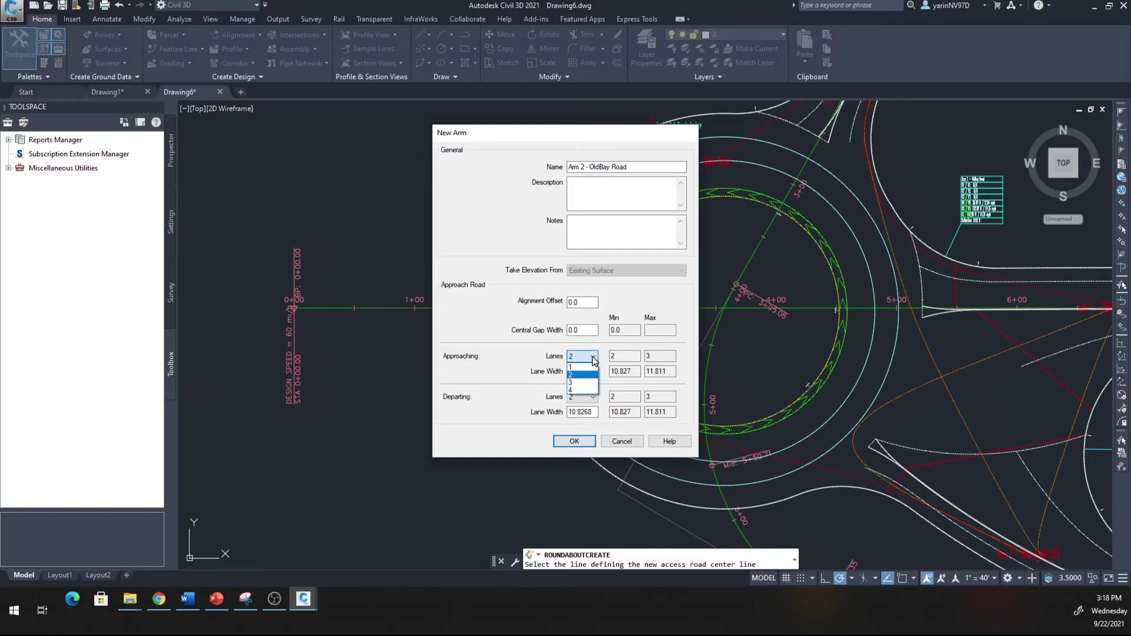
pyautogui.click(583, 382)
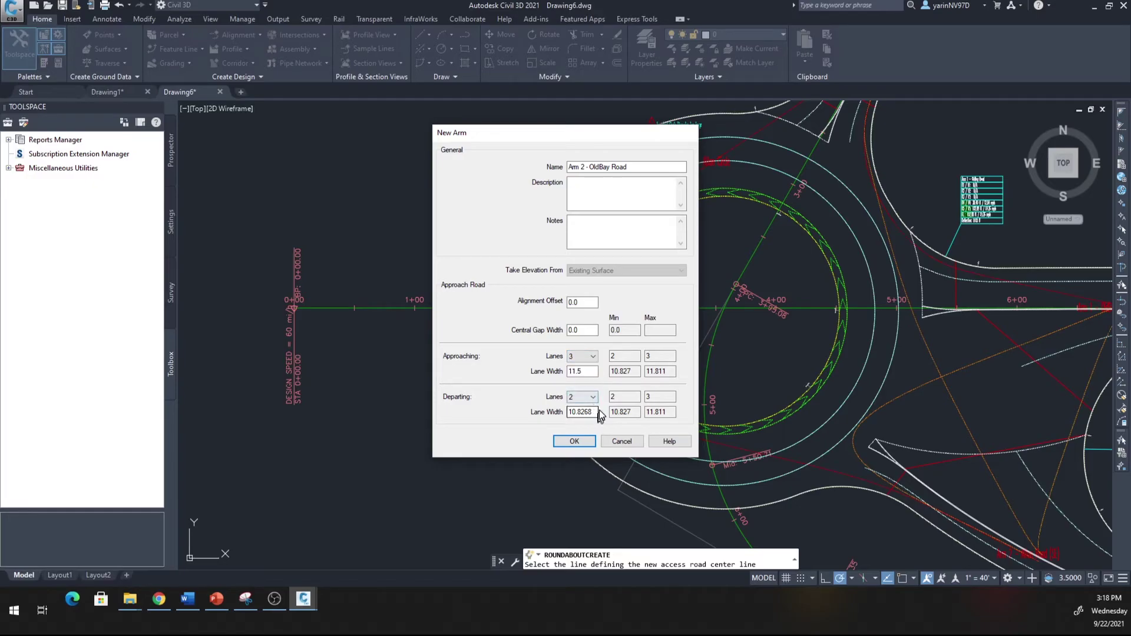
pyautogui.click(592, 414)
pyautogui.click(595, 398)
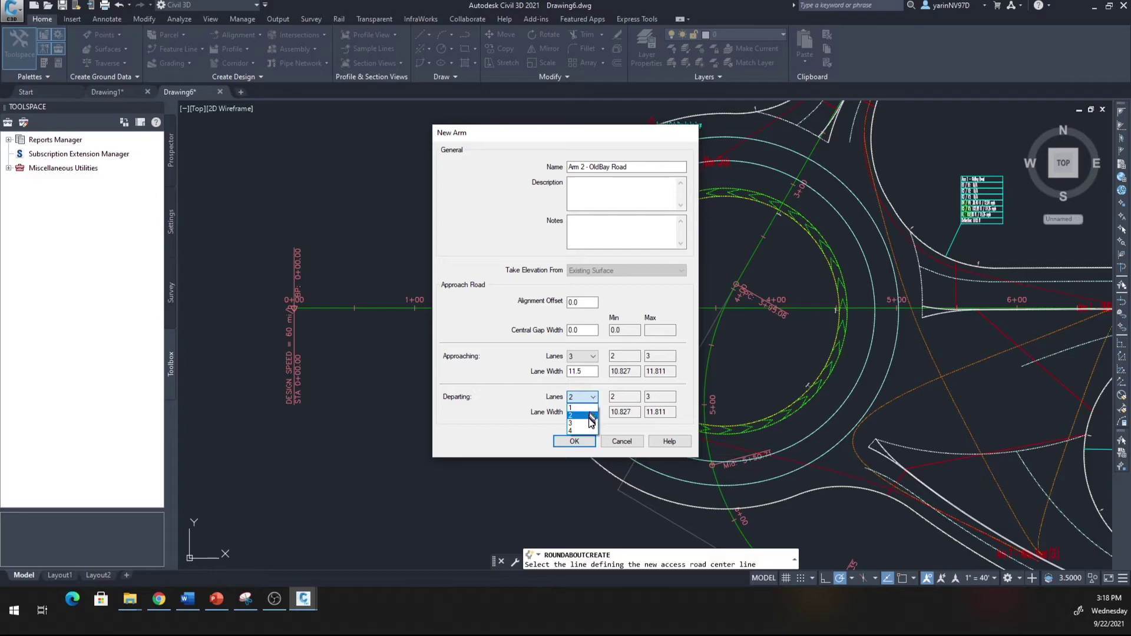
pyautogui.click(593, 422)
pyautogui.moveTo(595, 412); pyautogui.dragTo(565, 410)
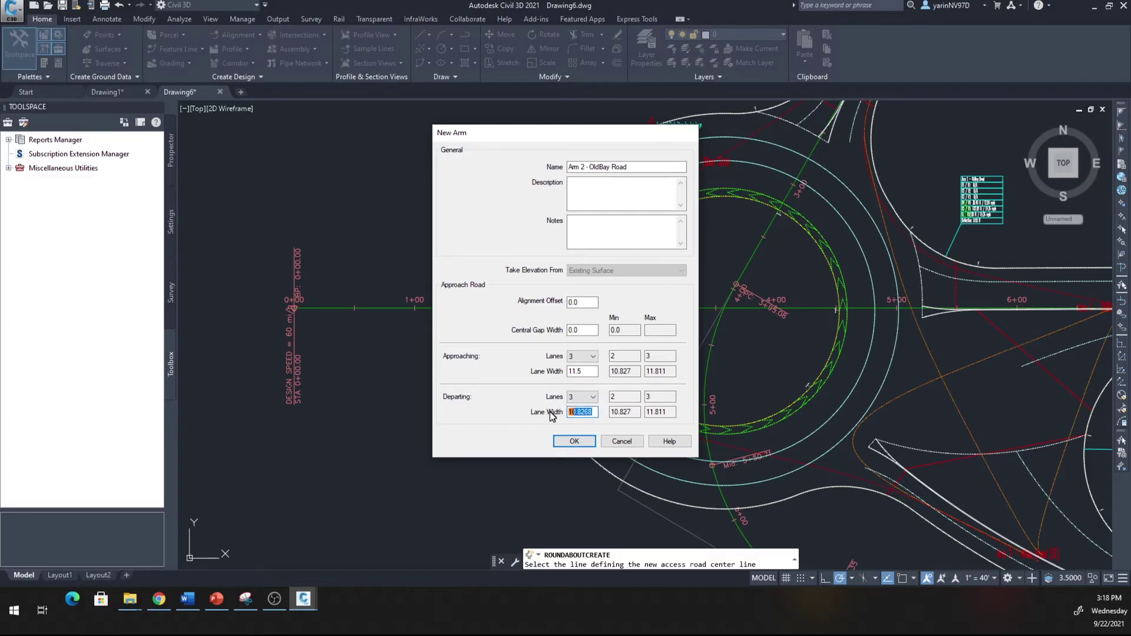
pyautogui.write('11.5')
pyautogui.click(560, 443)
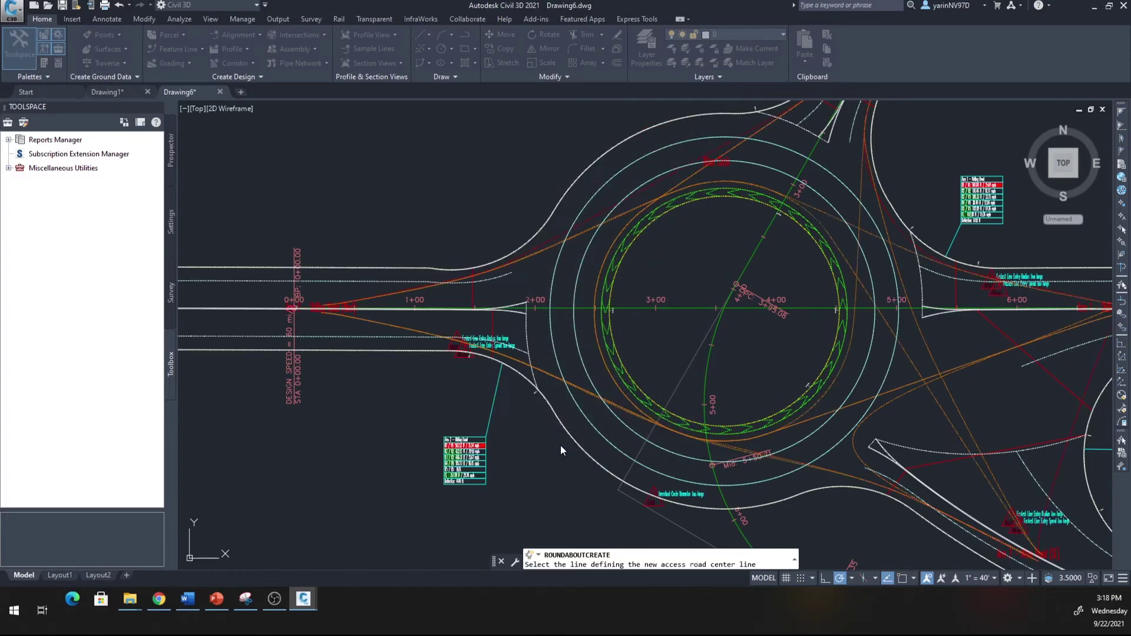
# Step: End the roundabout command and select the finished four-arm Alton Circle for editing
pyautogui.scroll(-4, 491, 437)
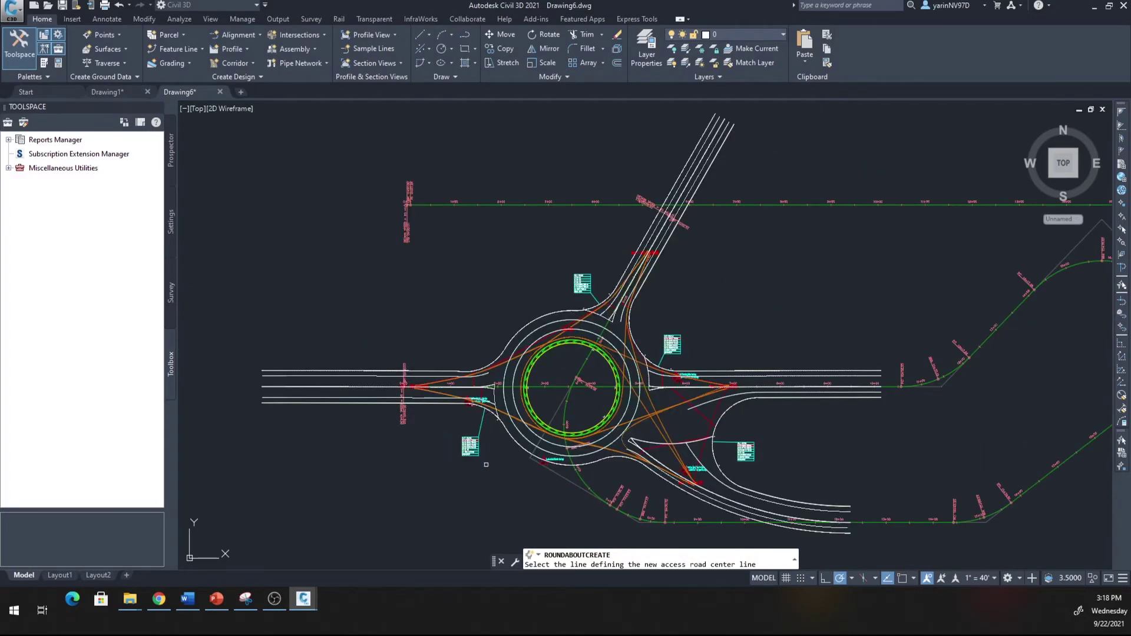
pyautogui.moveTo(649, 449); pyautogui.dragTo(659, 386, button='middle')
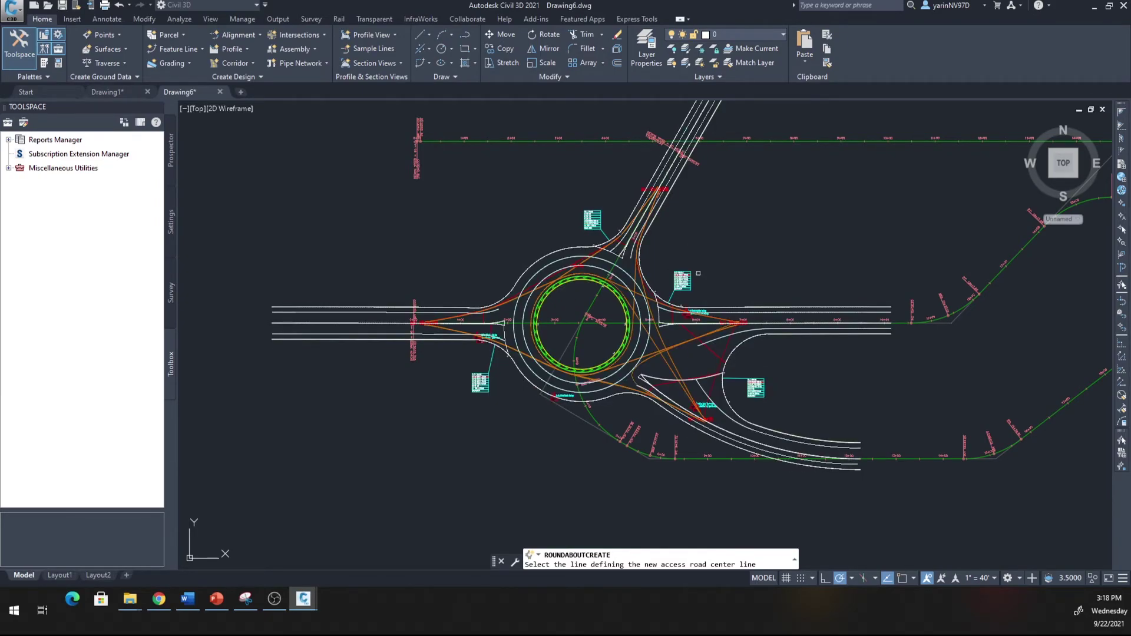
pyautogui.press('Escape')
pyautogui.scroll(2, 595, 360)
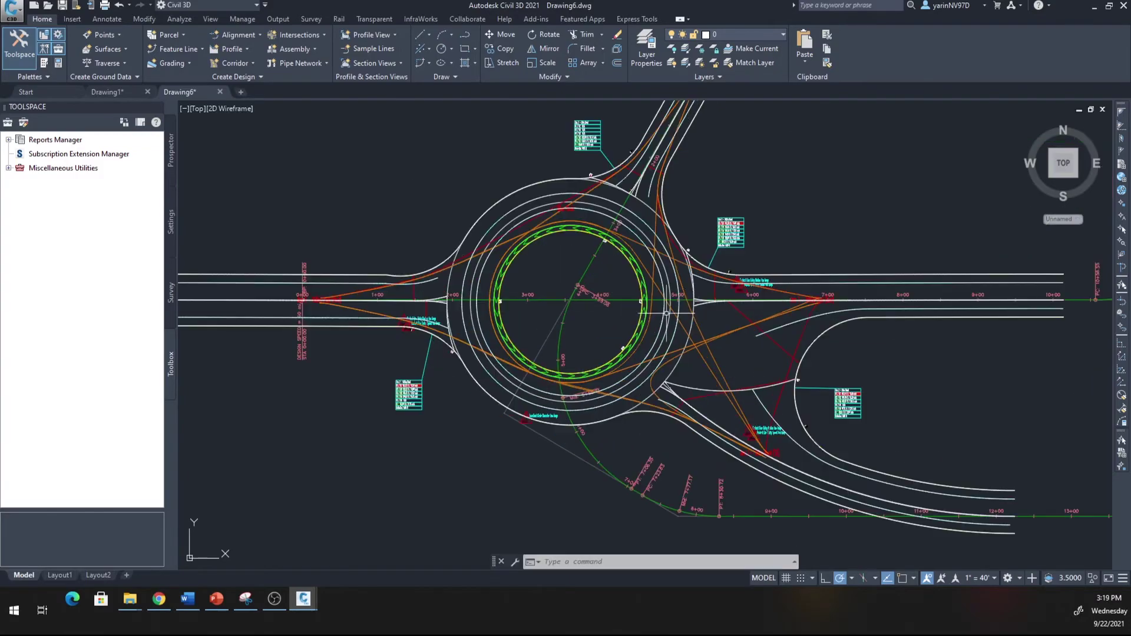
pyautogui.click(633, 232)
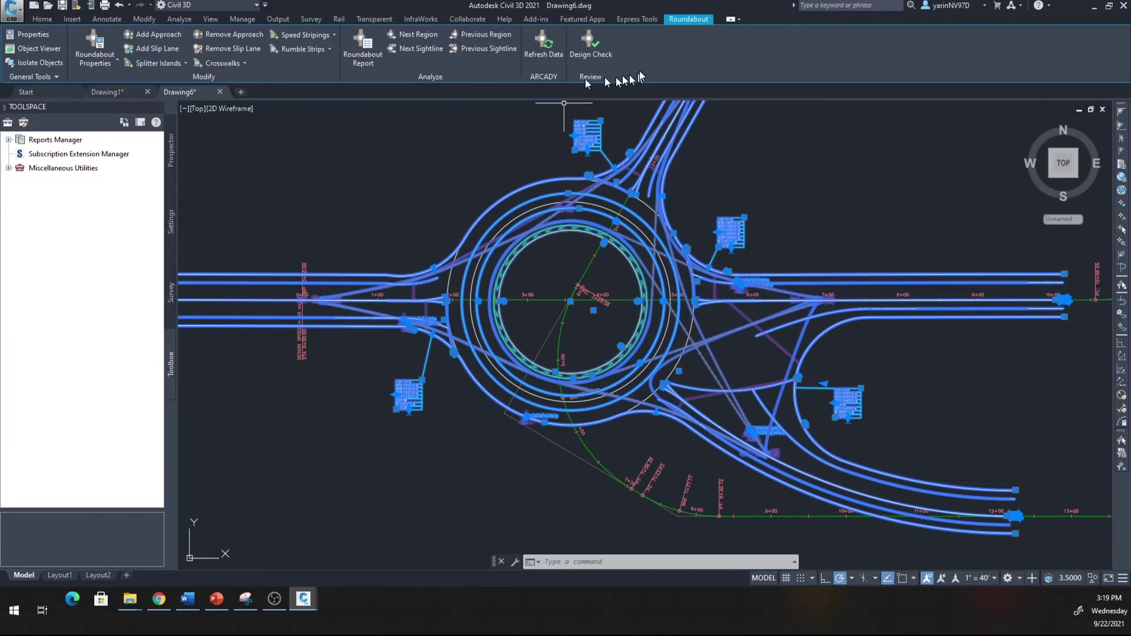
# Step: Open Alton Circle's Roundabout Properties, review General and Preferences, and expand the Roundel node
pyautogui.click(105, 67)
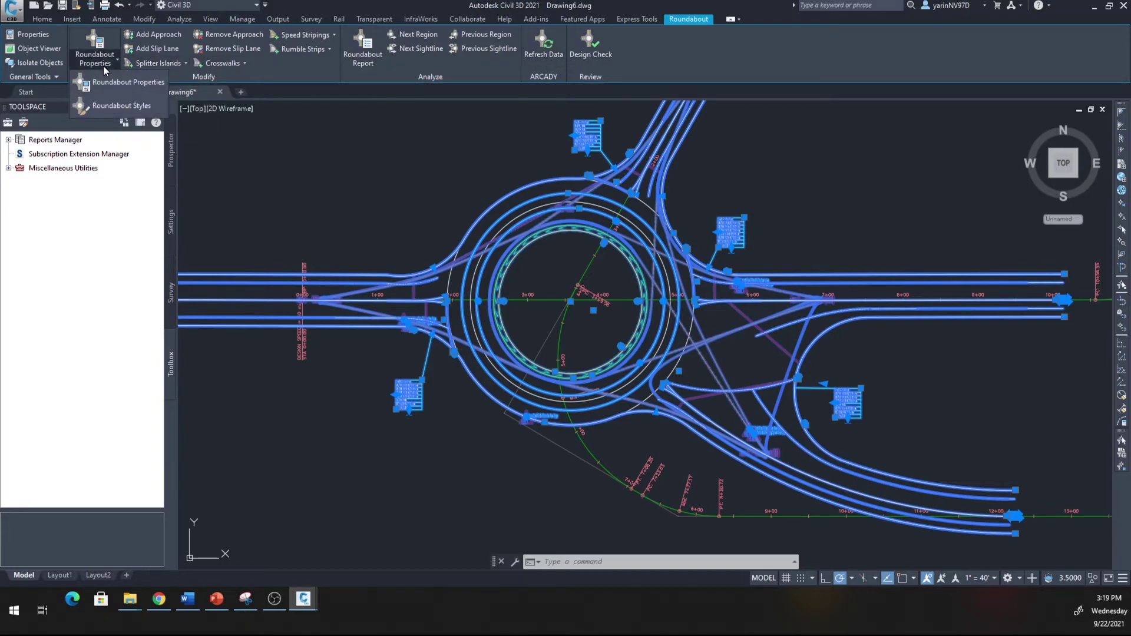
pyautogui.click(106, 85)
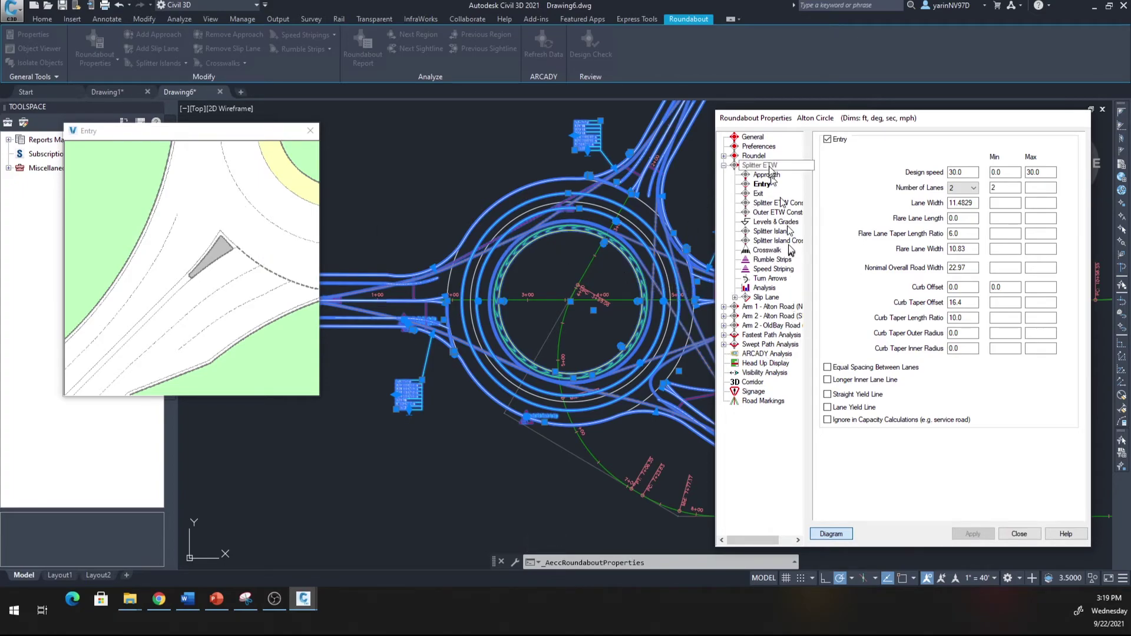
pyautogui.click(759, 138)
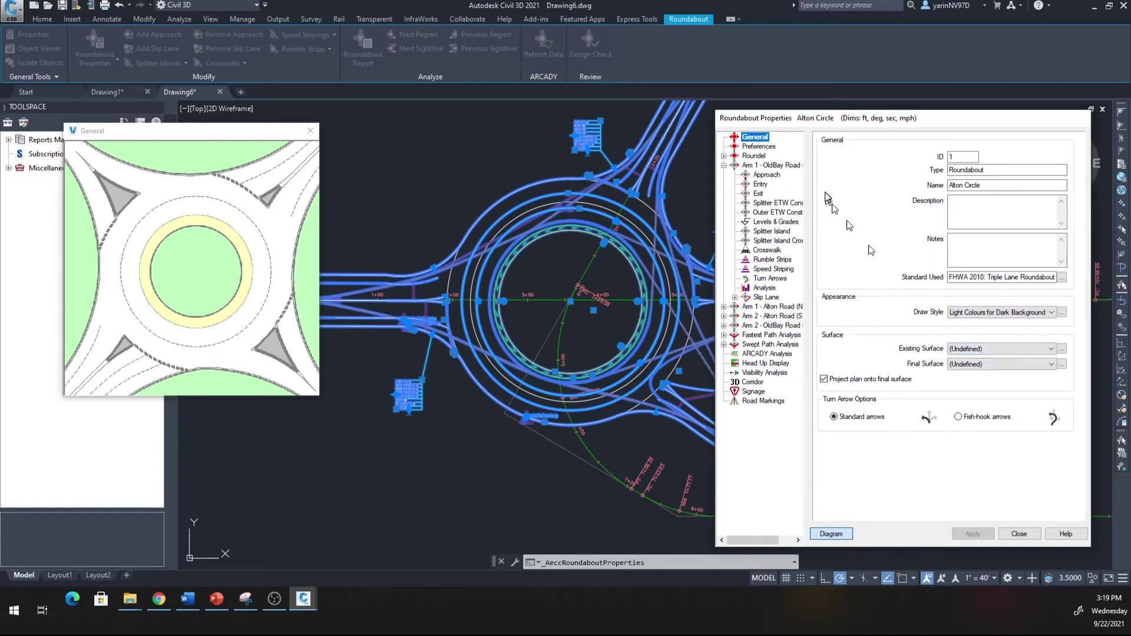
pyautogui.click(765, 148)
pyautogui.click(756, 156)
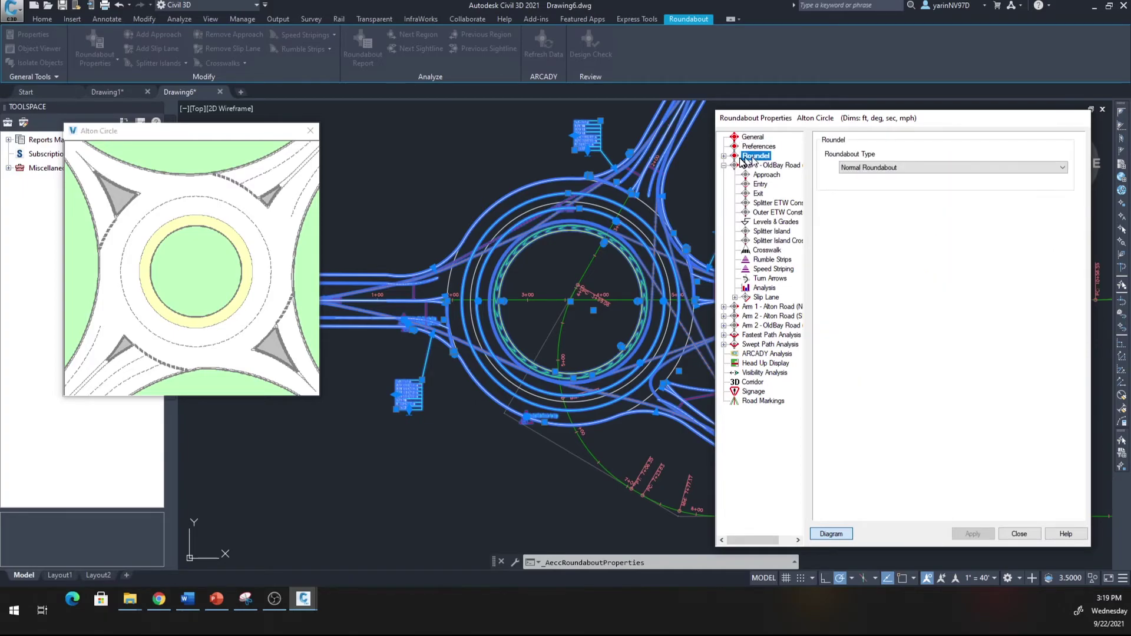
pyautogui.click(723, 156)
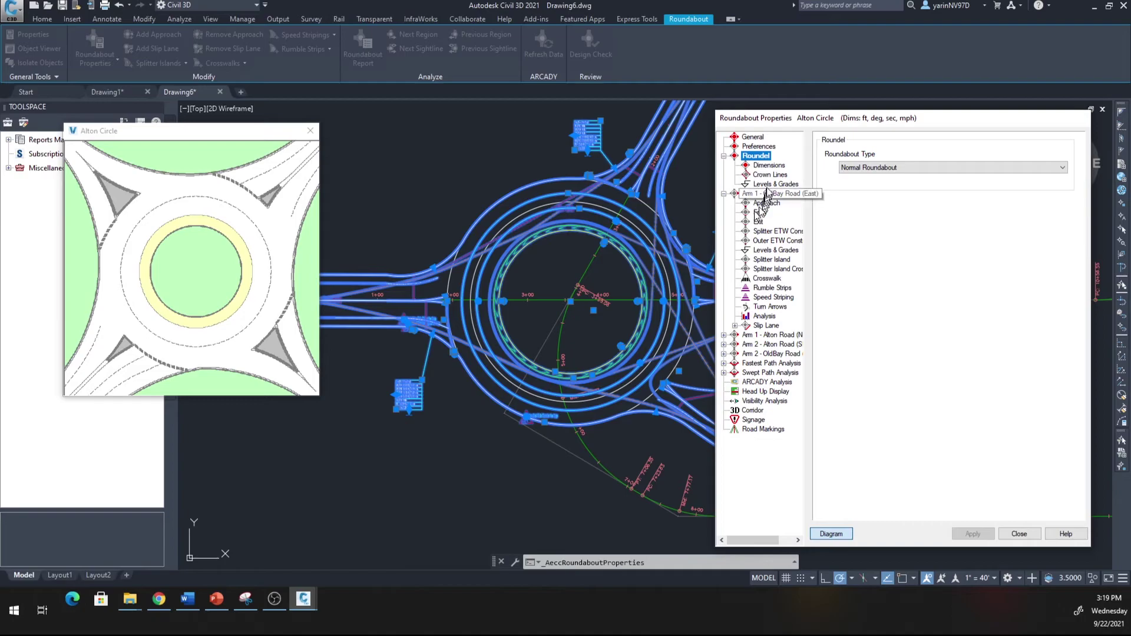
# Step: Set the Center Island Diameter to 200, then show Arm 1 - OldBay Road's Approach settings
pyautogui.click(770, 166)
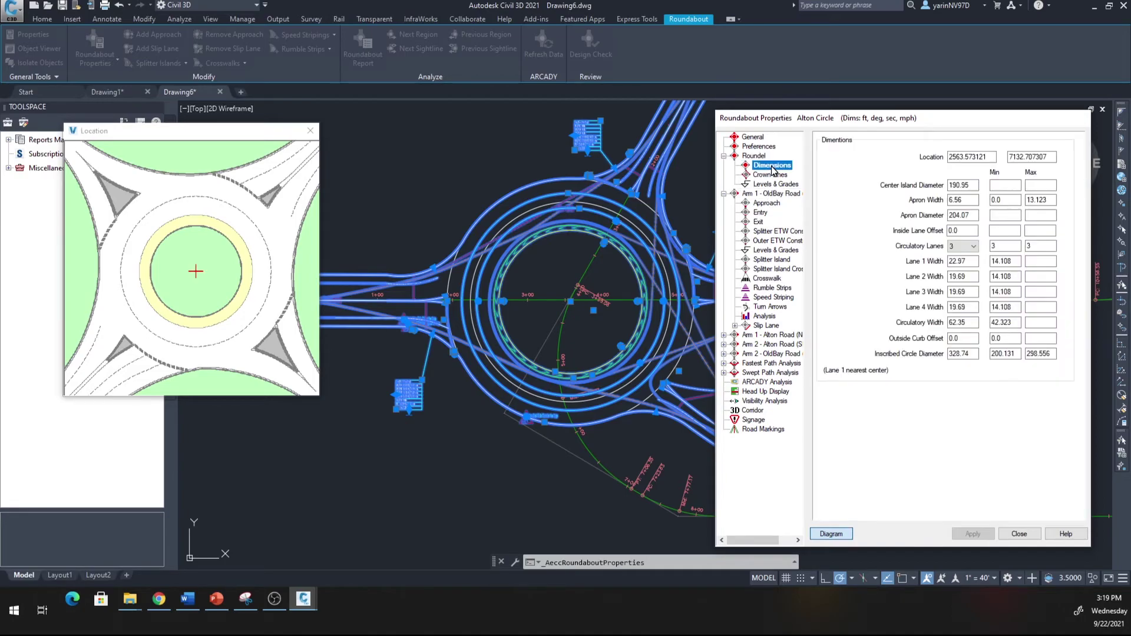
pyautogui.click(975, 186)
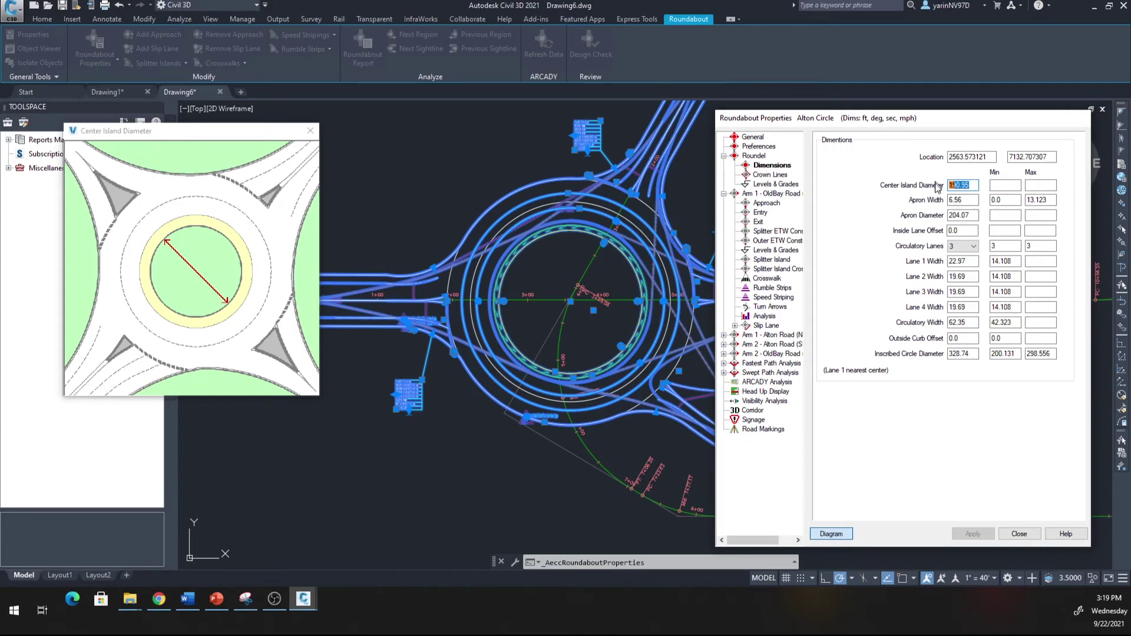
pyautogui.write('200')
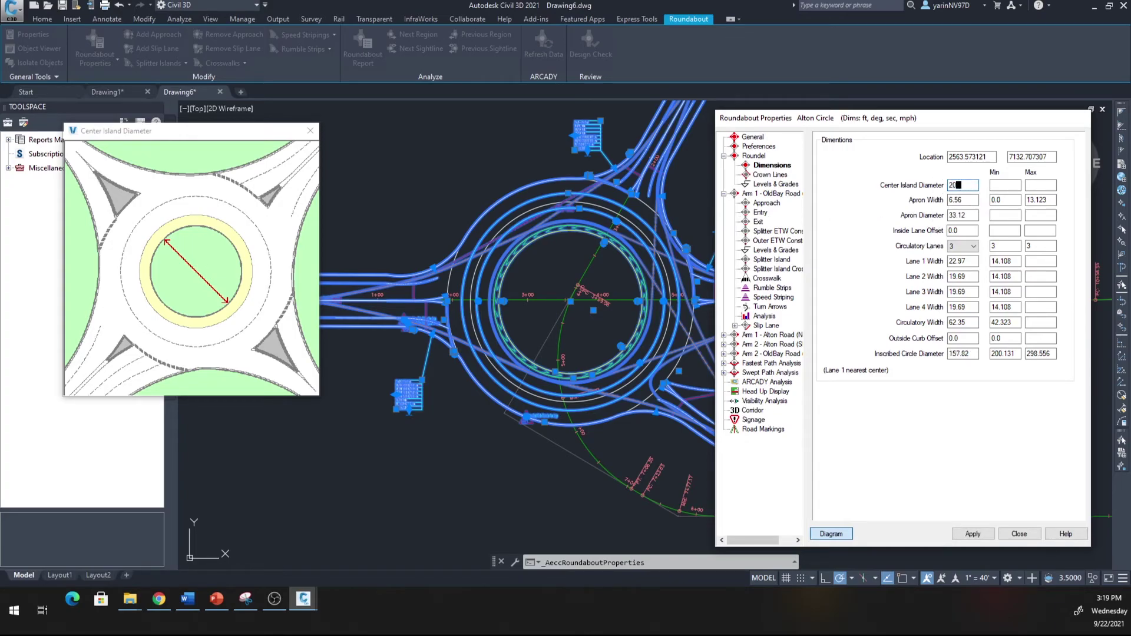
pyautogui.click(977, 202)
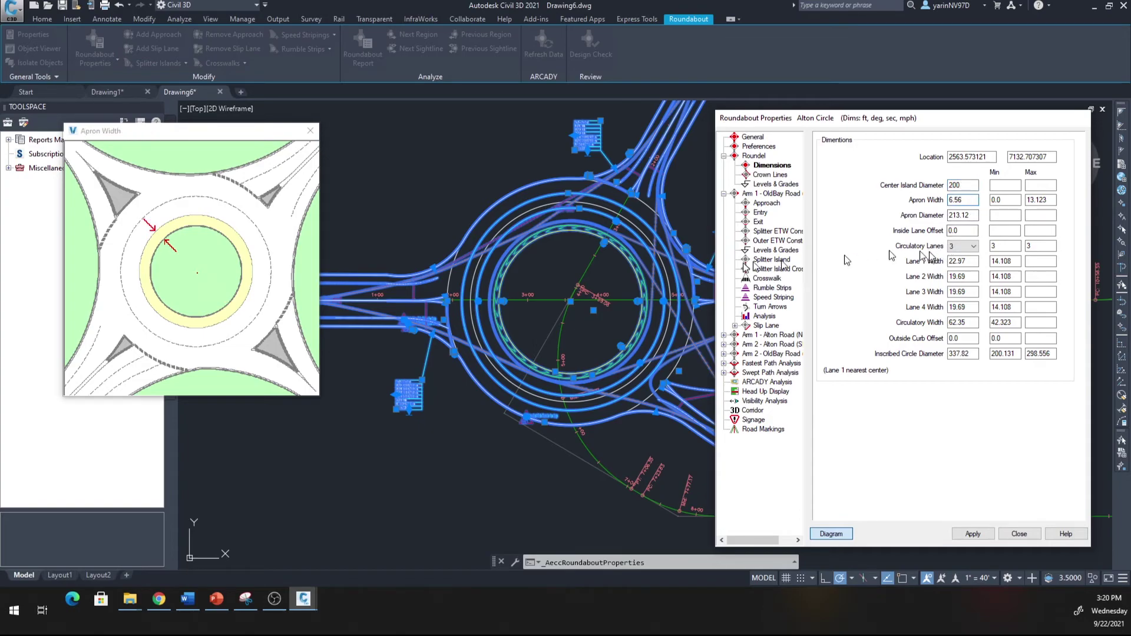
pyautogui.click(968, 187)
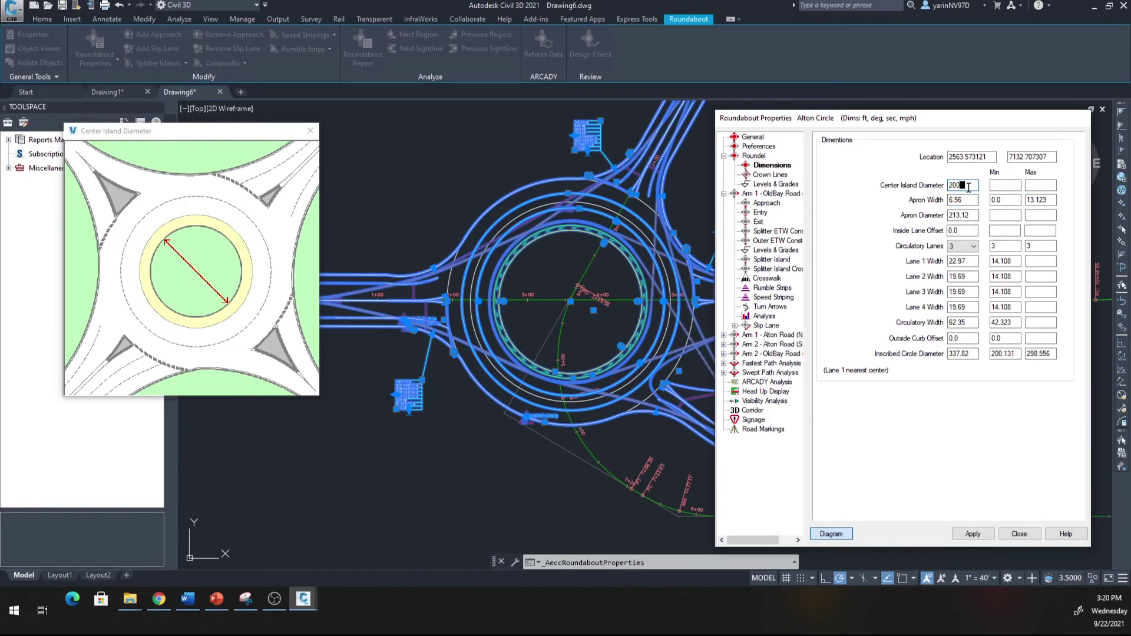
pyautogui.click(968, 201)
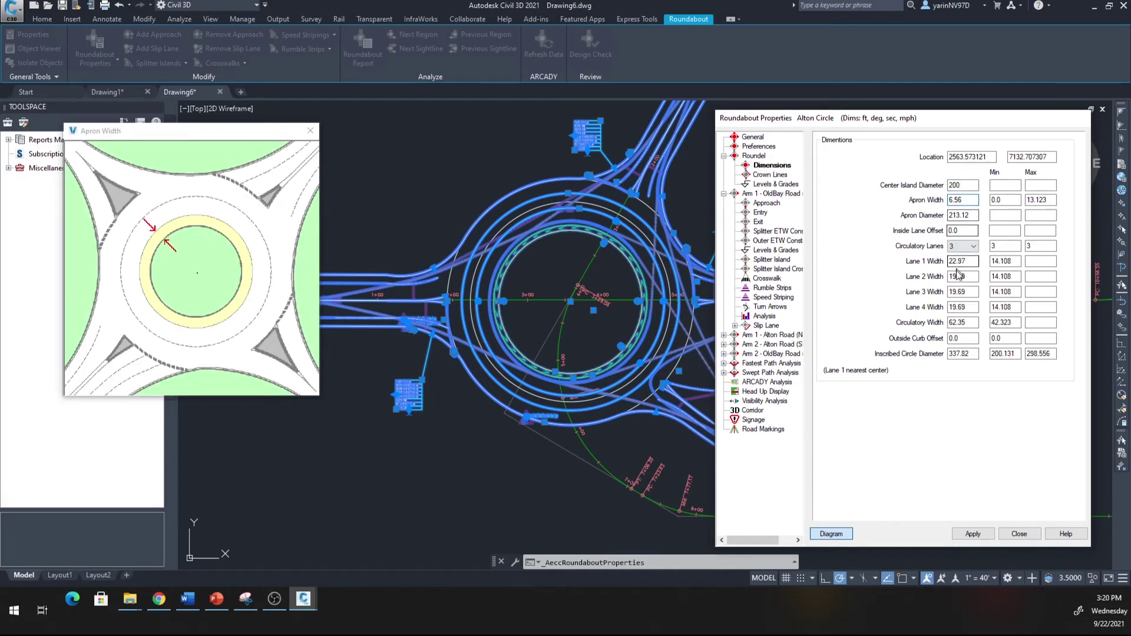
pyautogui.click(960, 292)
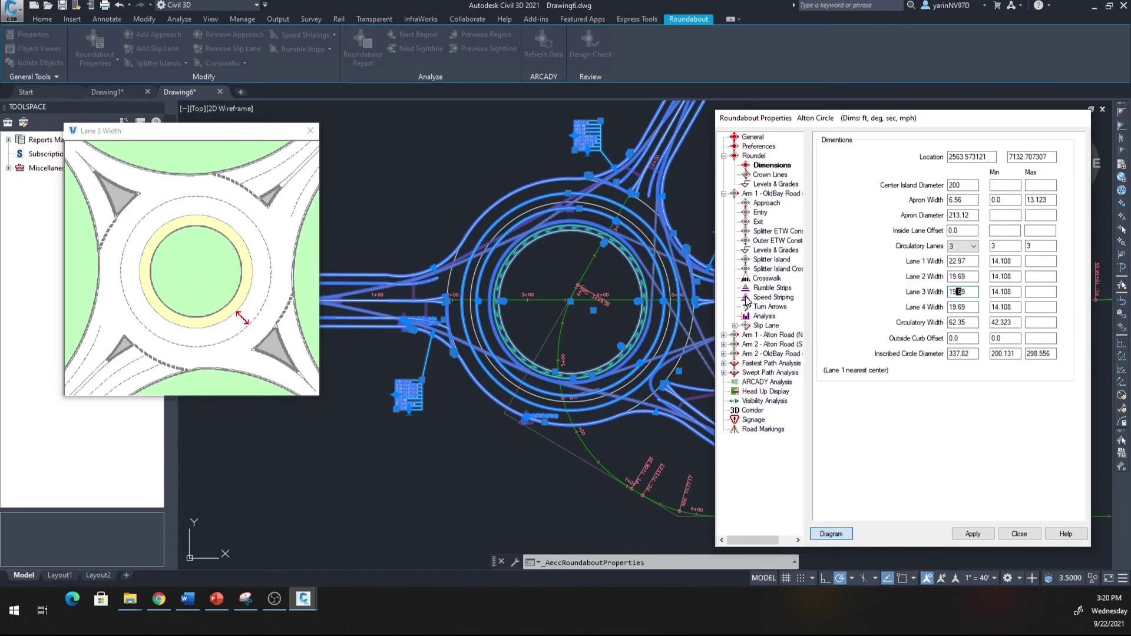
pyautogui.click(775, 207)
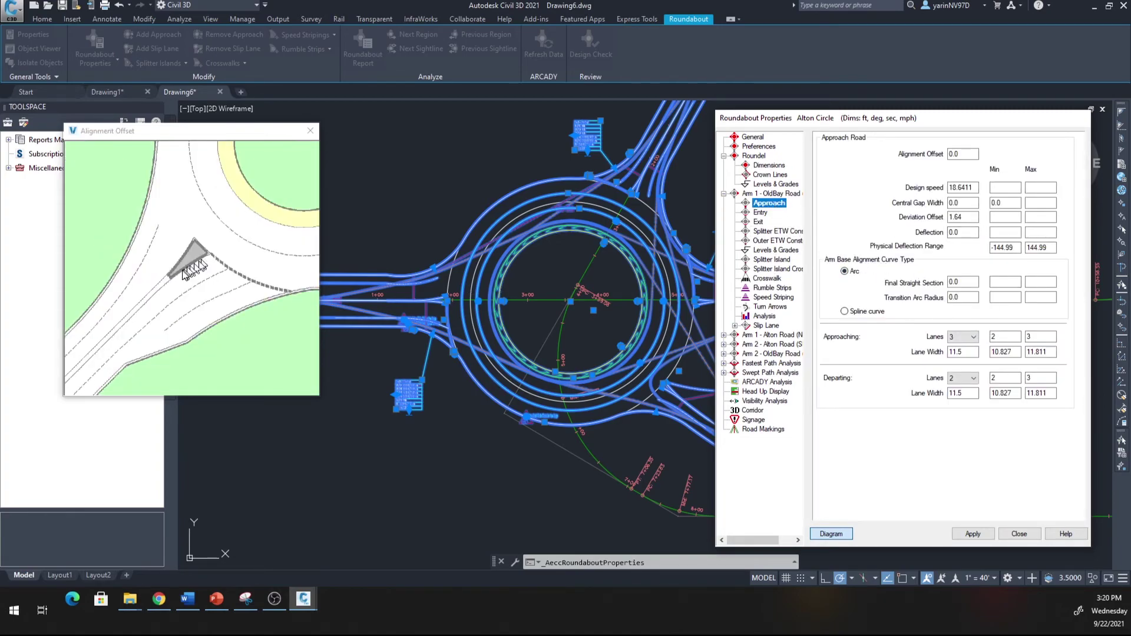
# Step: Review Arm 1's Entry, Exit, Levels & Grades, Splitter Island, Slip Lane, Analysis and Turn Arrows pages, then apply
pyautogui.click(759, 213)
pyautogui.click(759, 222)
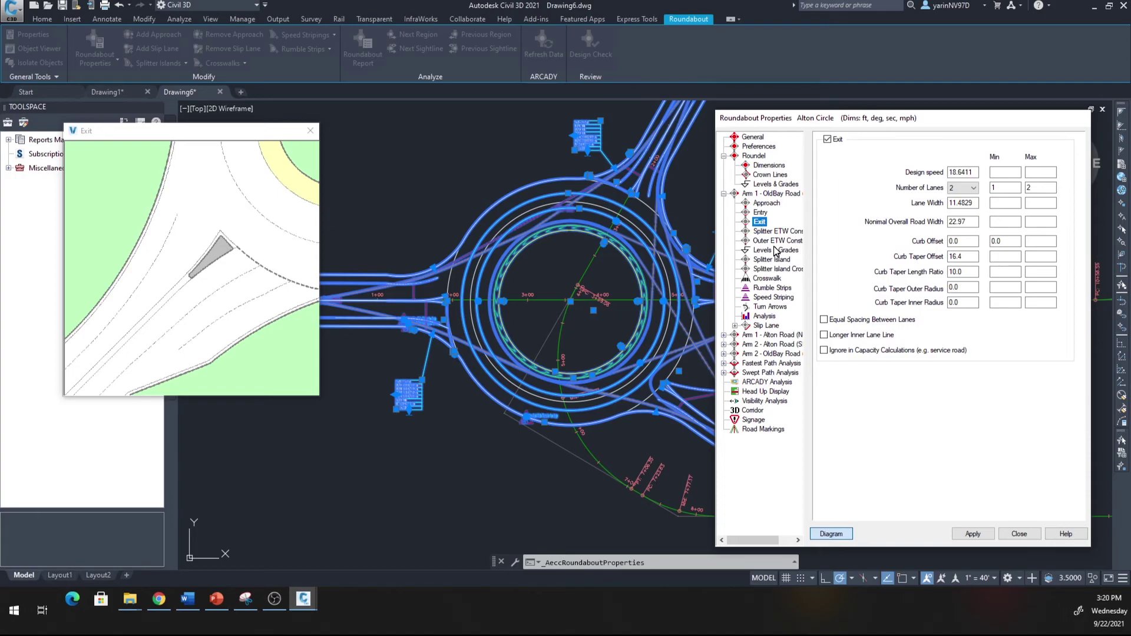
pyautogui.click(775, 251)
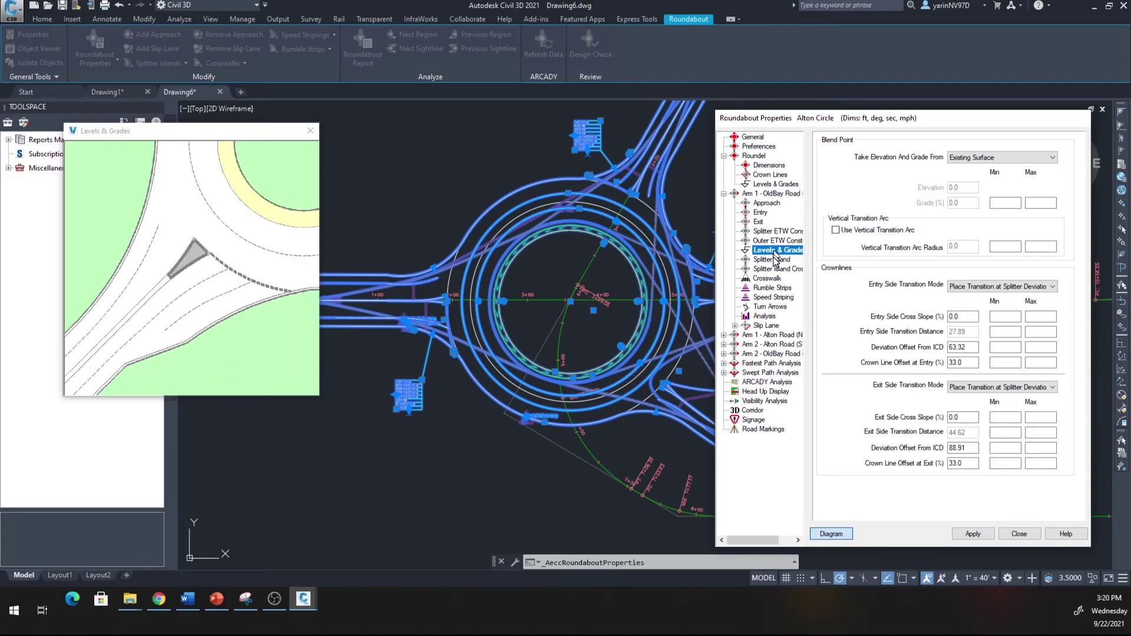
pyautogui.click(772, 259)
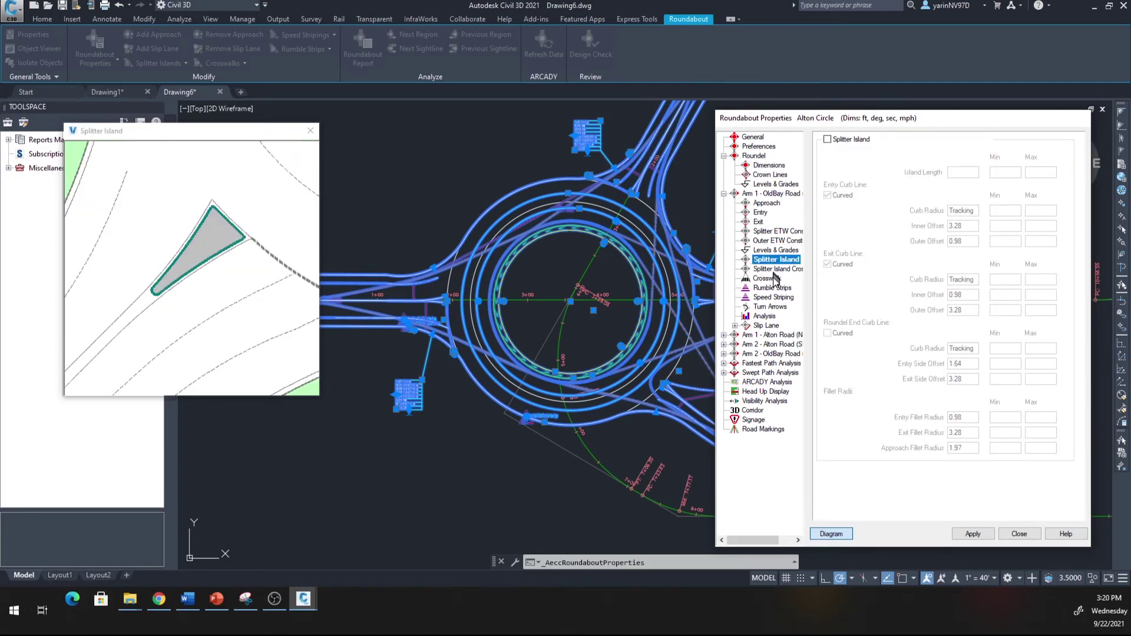
pyautogui.click(768, 326)
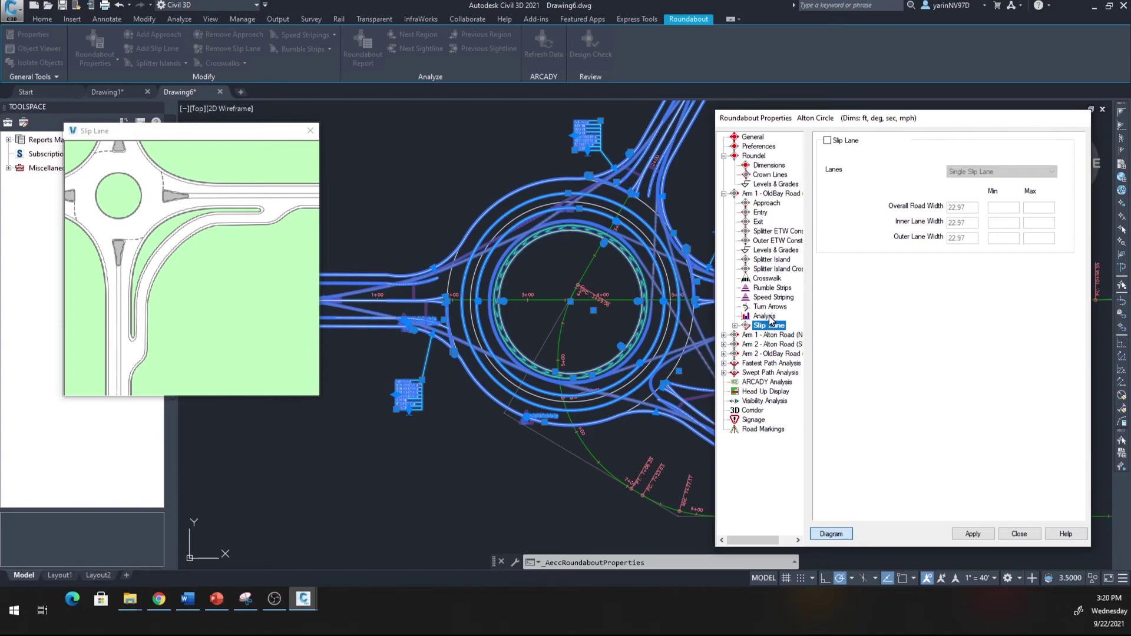
pyautogui.click(767, 317)
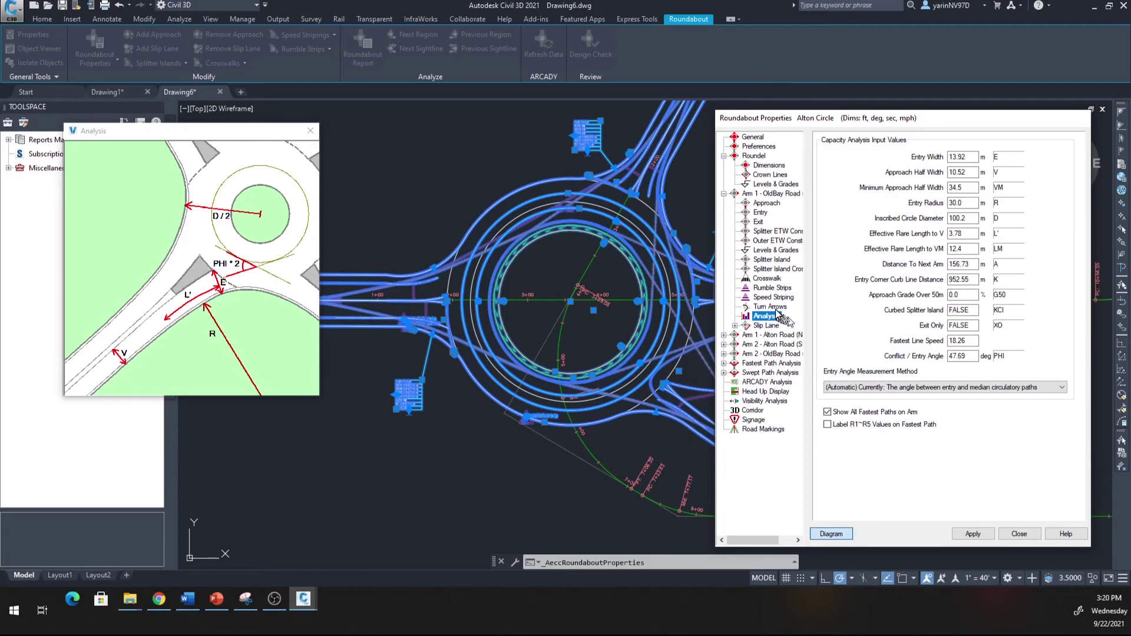
pyautogui.click(776, 309)
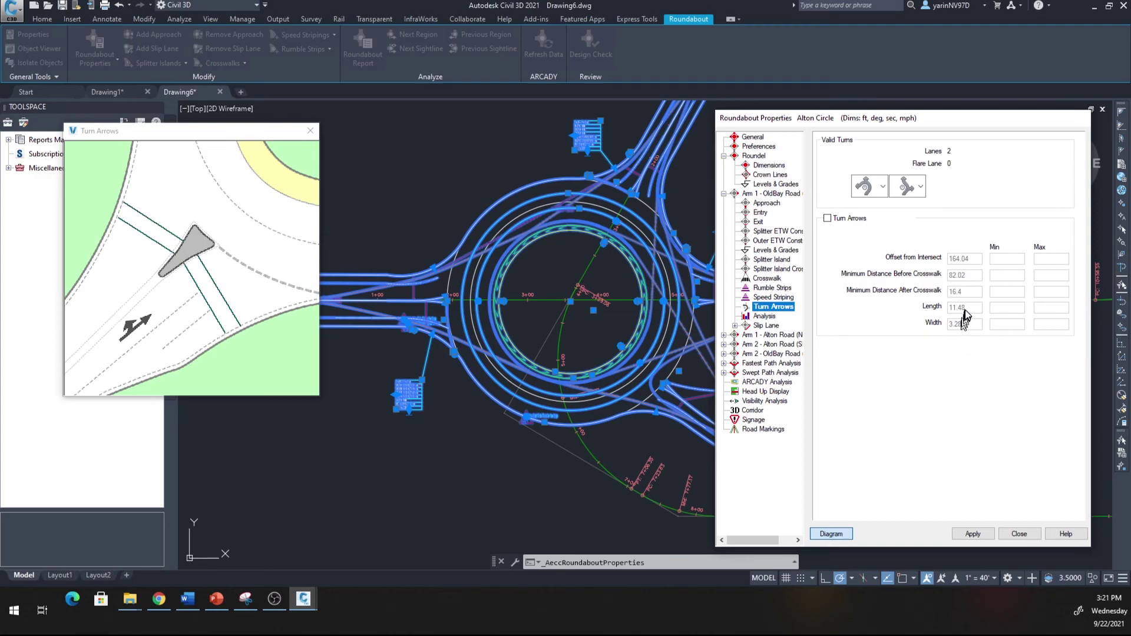
pyautogui.click(972, 534)
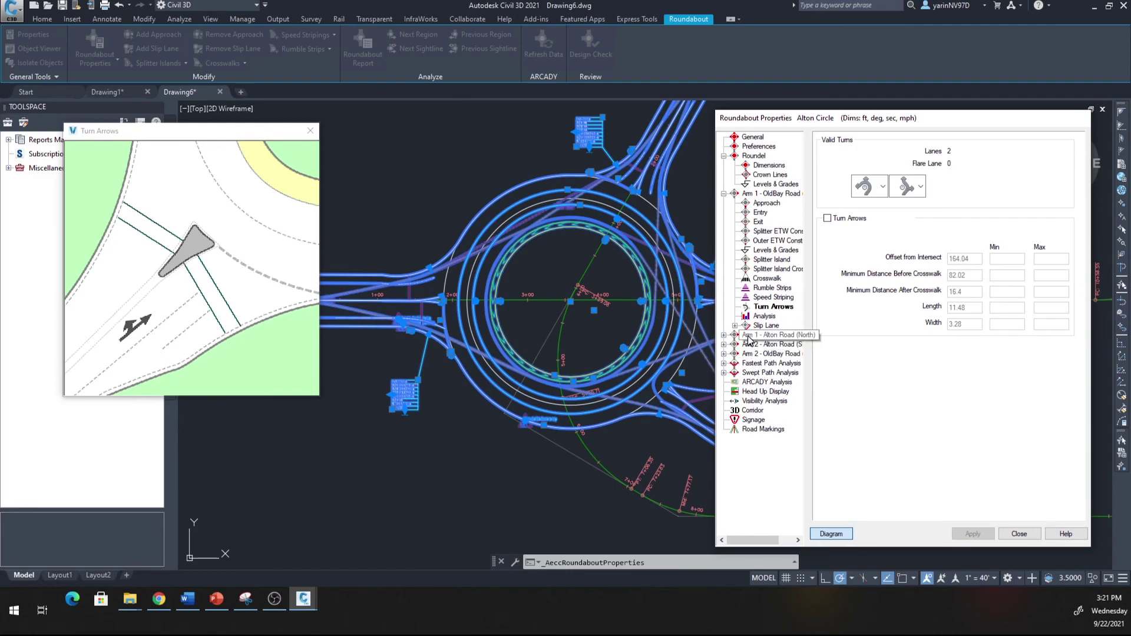
# Step: Check the Alton Road (North) arm's Slip Lane settings, then close Roundabout Properties
pyautogui.click(749, 336)
pyautogui.click(723, 334)
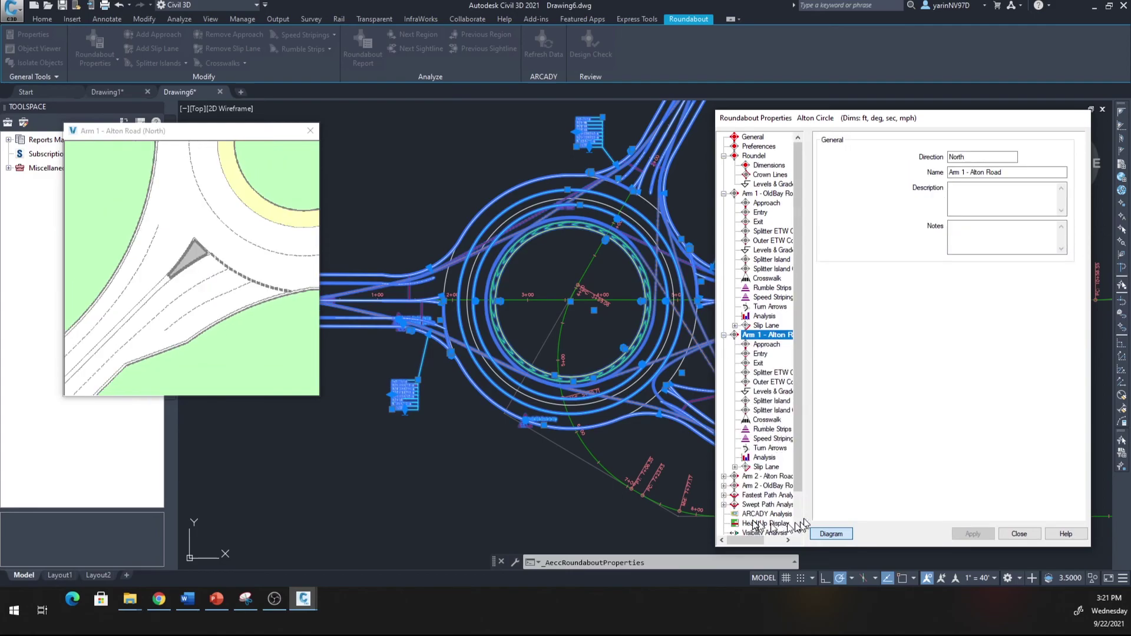
pyautogui.click(765, 467)
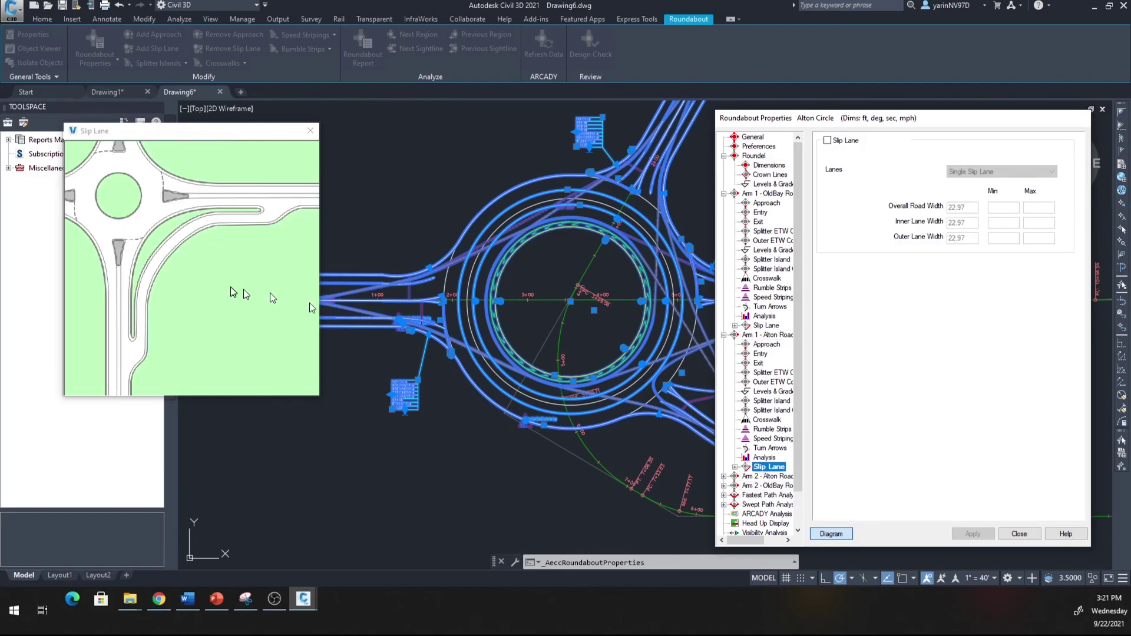
pyautogui.click(827, 534)
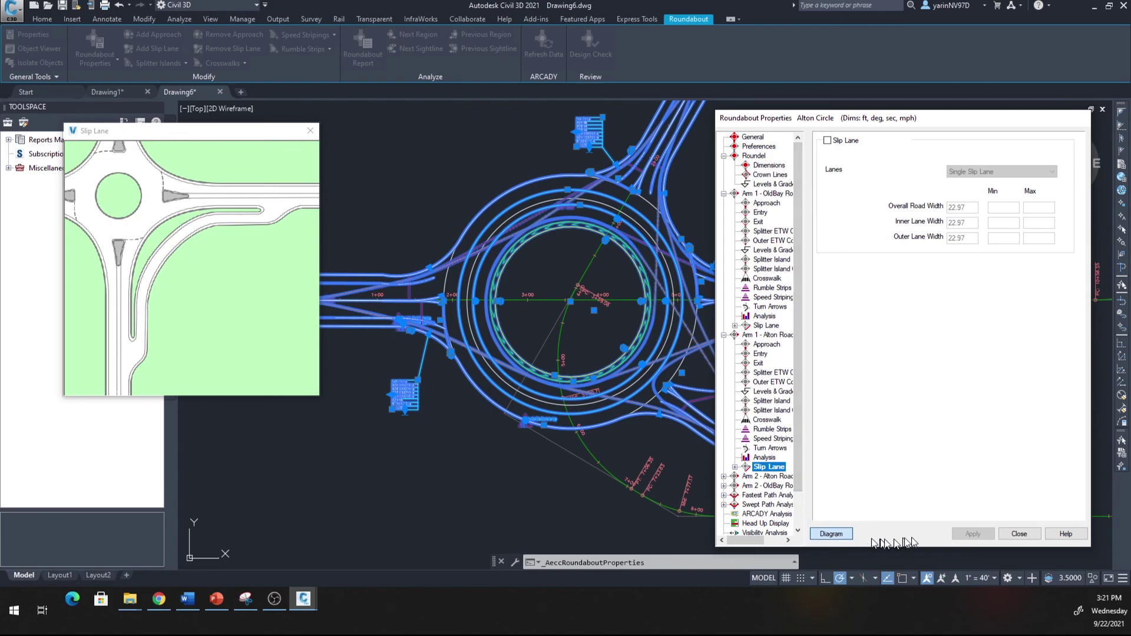
pyautogui.click(1014, 534)
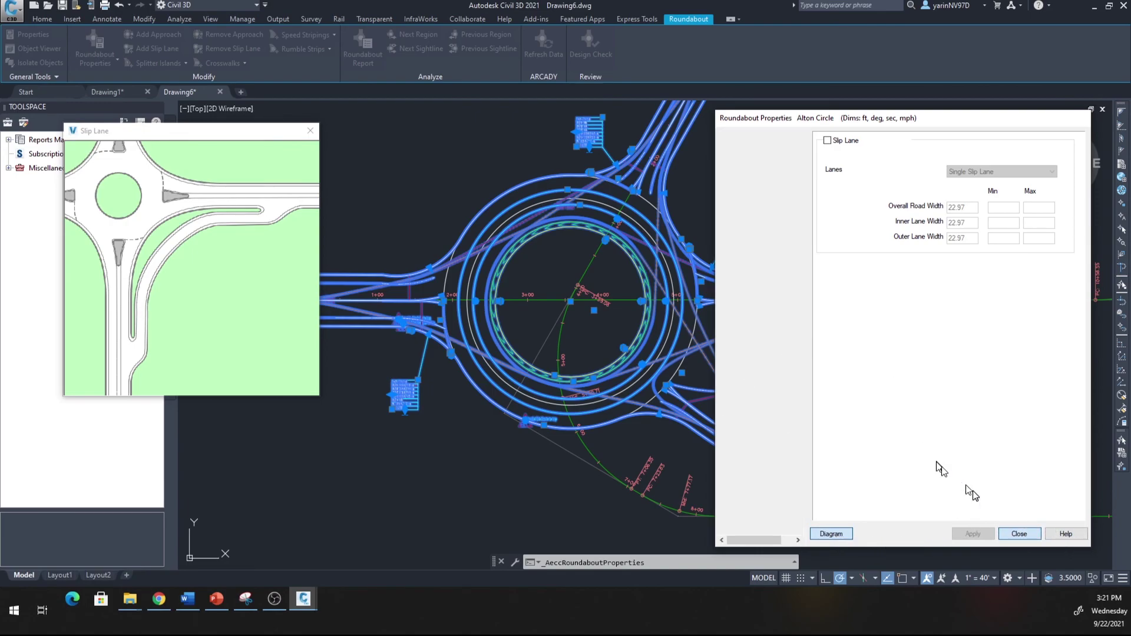
pyautogui.click(1005, 533)
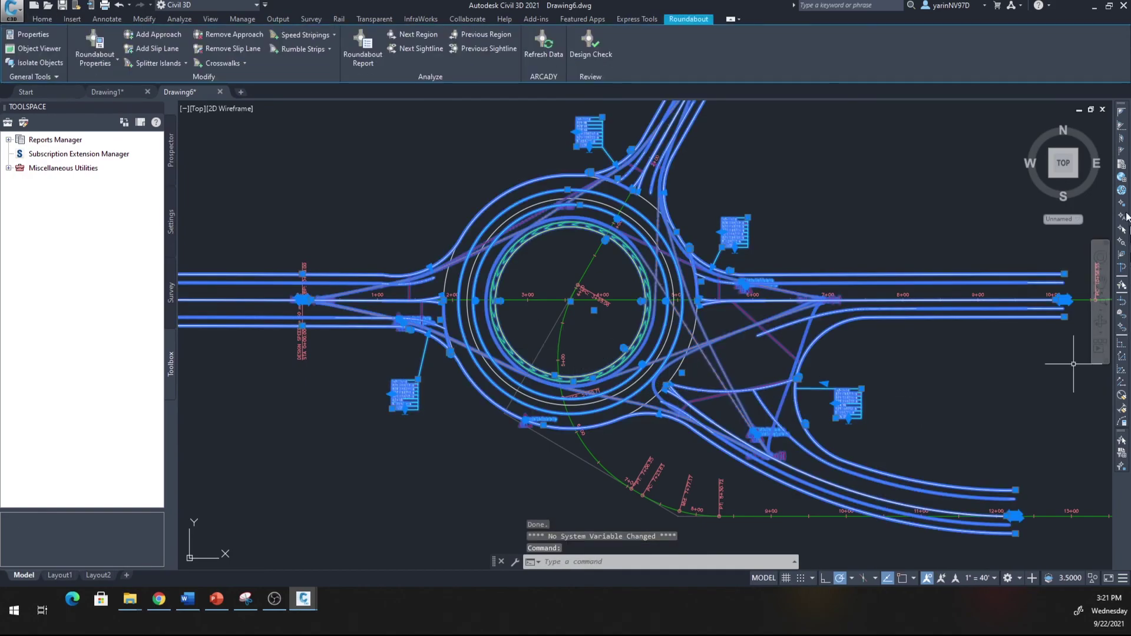
pyautogui.moveTo(1042, 156)
pyautogui.press('Escape')
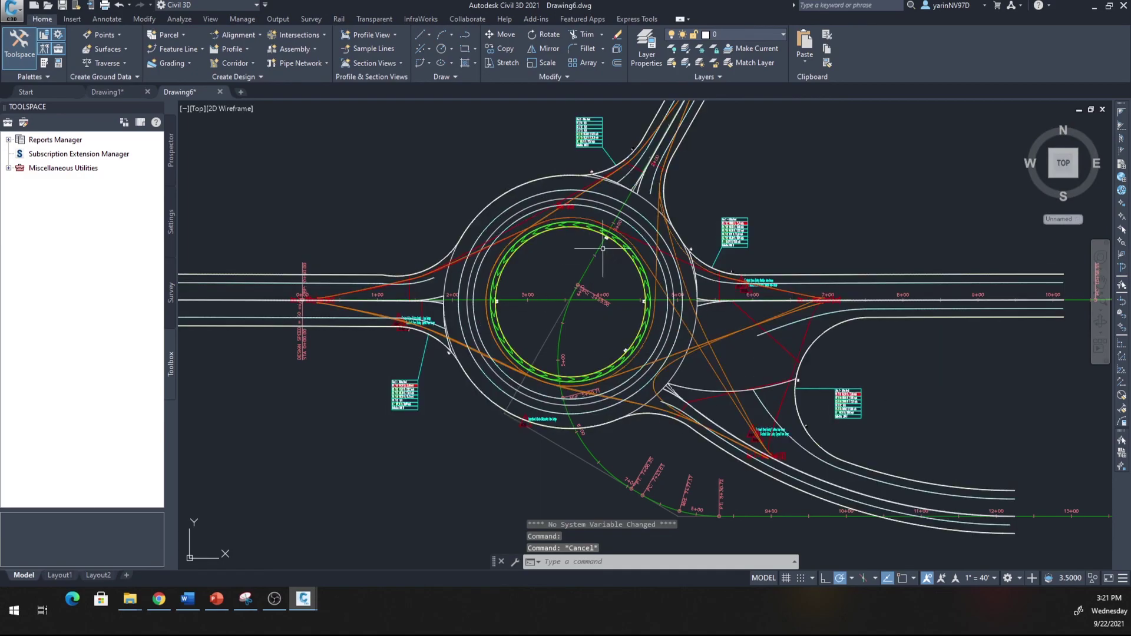
pyautogui.scroll(-4, 635, 354)
pyautogui.scroll(5, 645, 266)
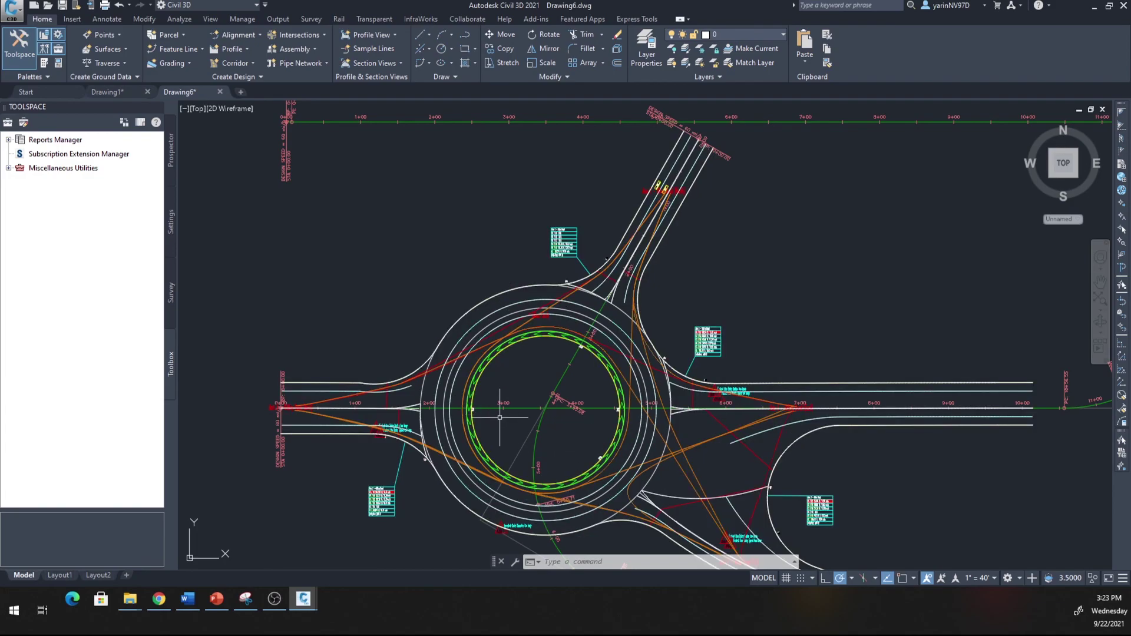
pyautogui.scroll(5, 607, 253)
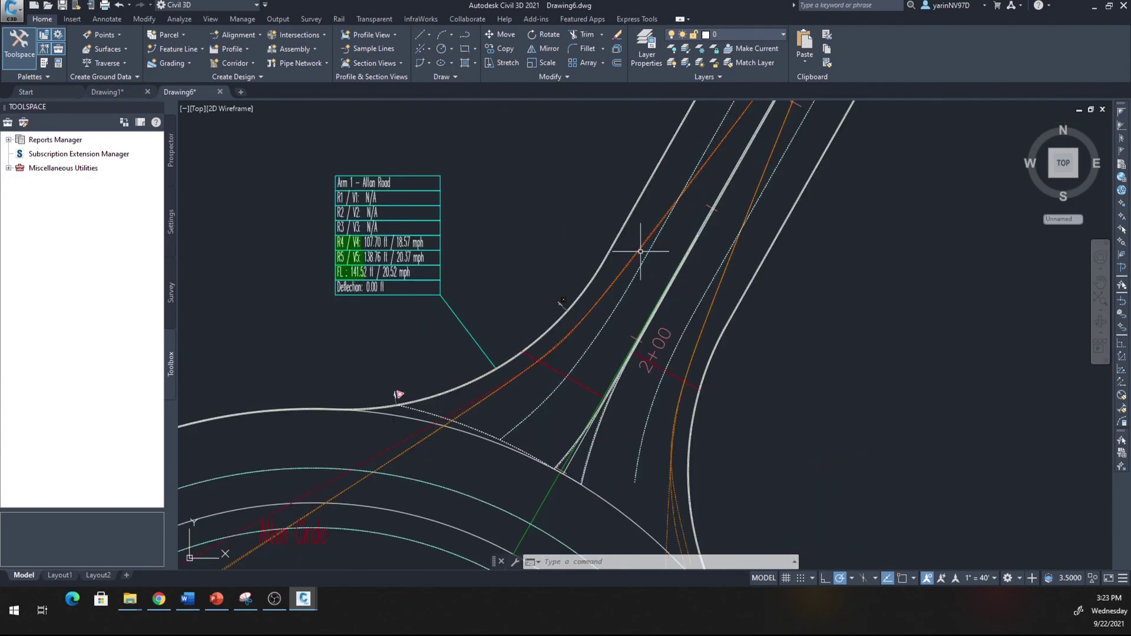
pyautogui.moveTo(719, 220); pyautogui.dragTo(494, 455, button='middle')
pyautogui.scroll(6, 494, 455)
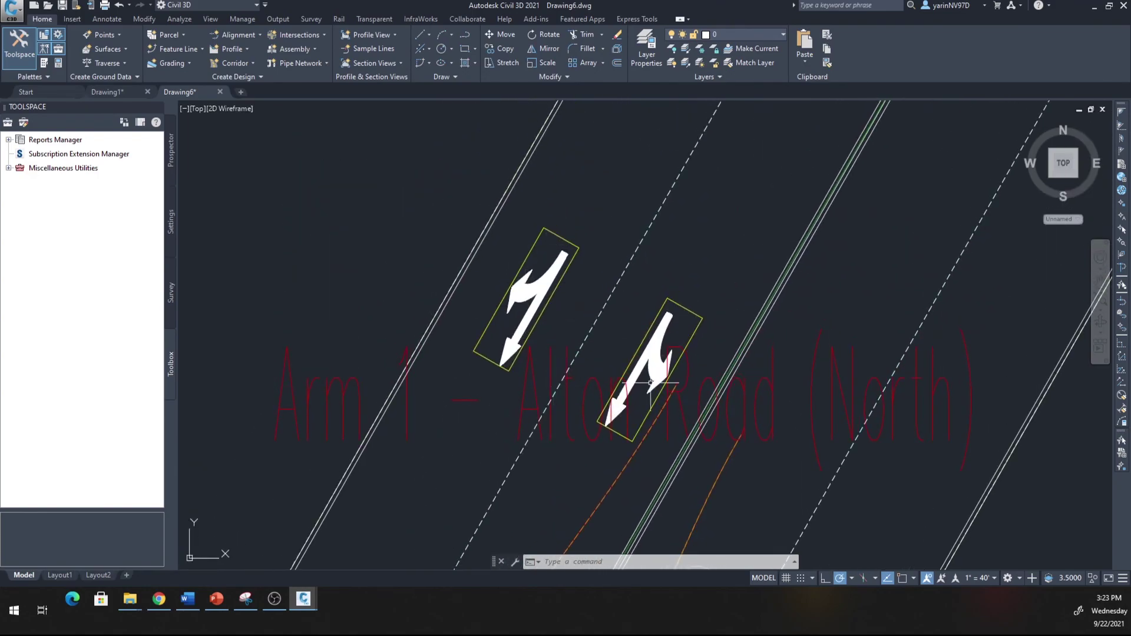
pyautogui.scroll(-8, 650, 383)
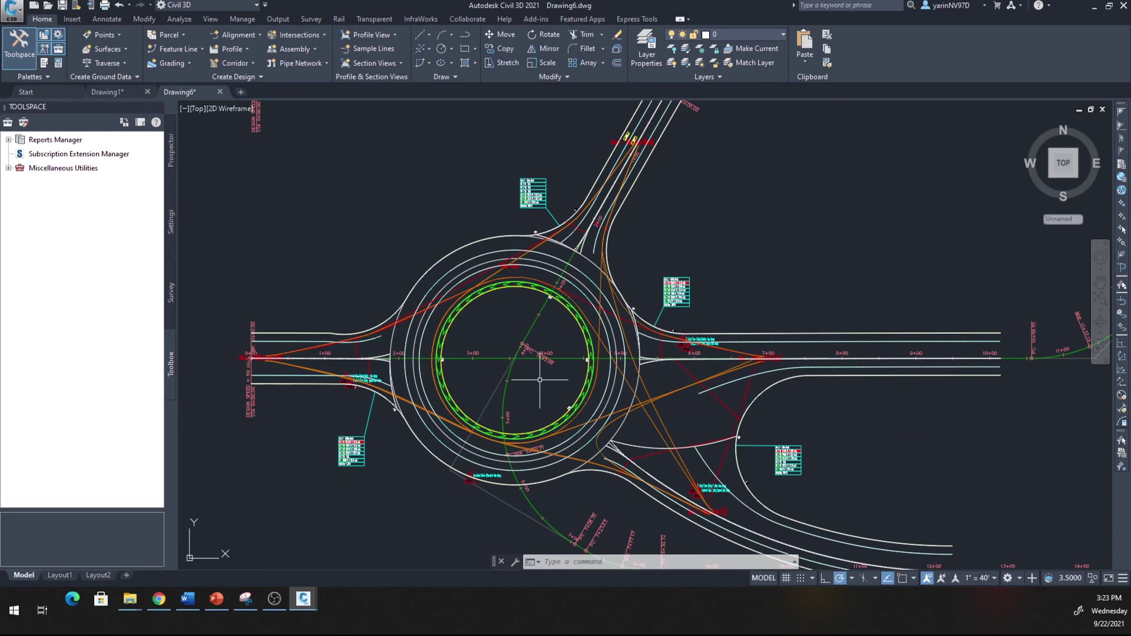
pyautogui.moveTo(540, 380)
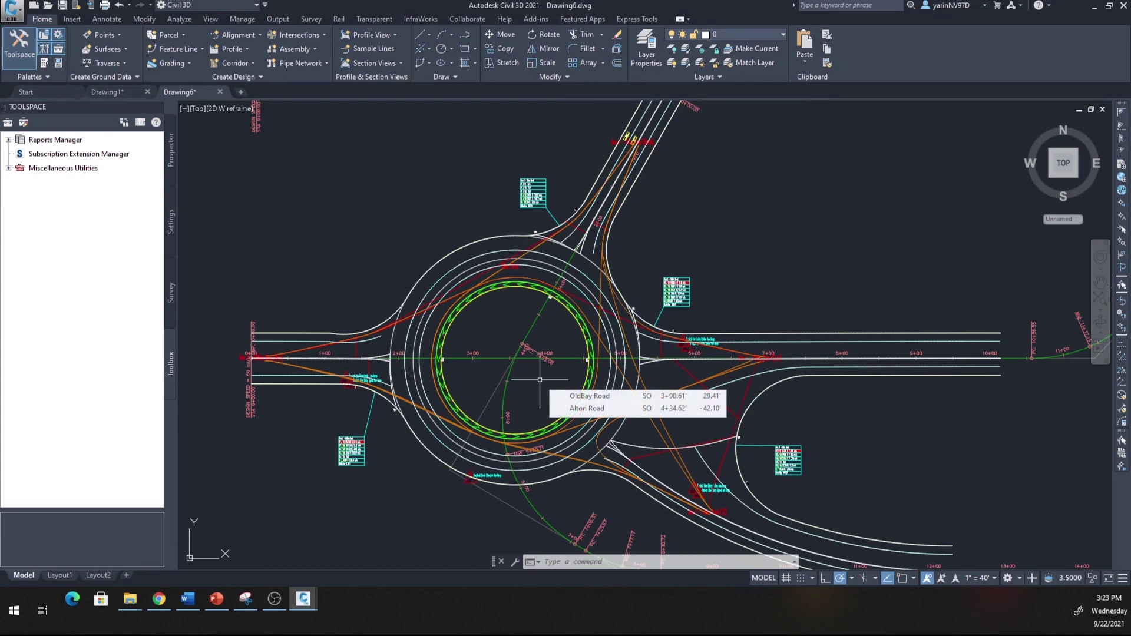